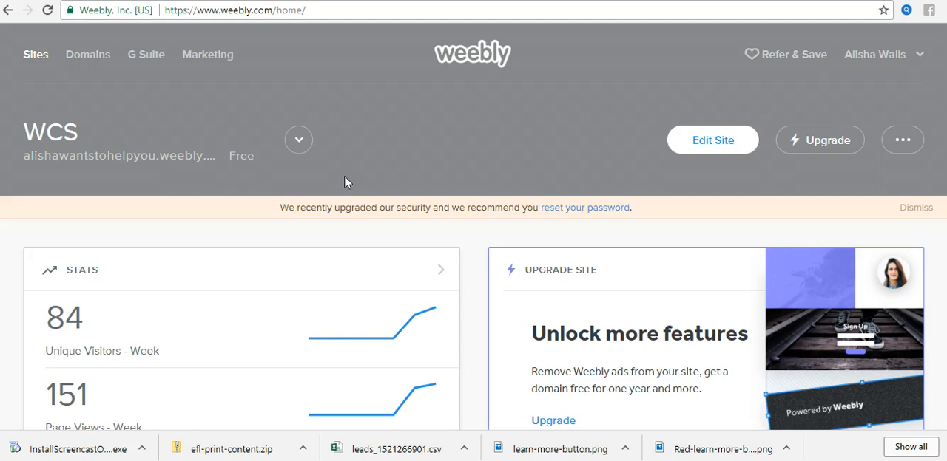
Step: Add a new site from the list of existing sites
click(298, 140)
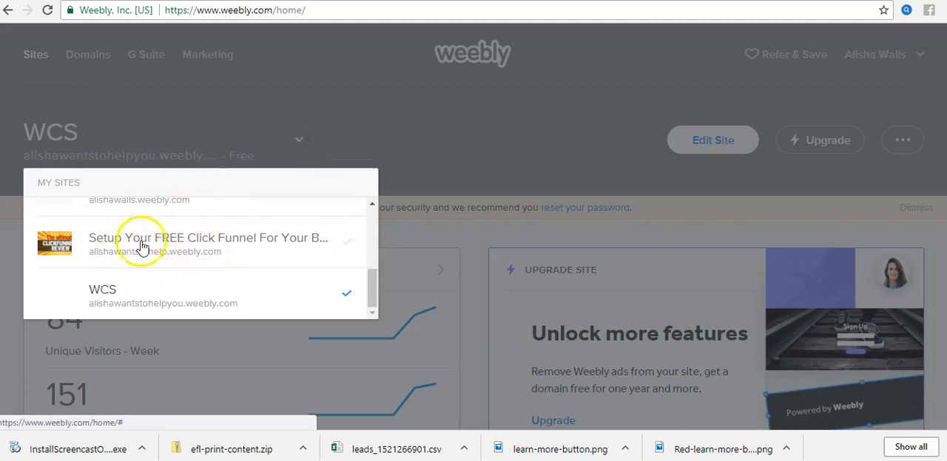
scroll(242, 275, up, 5)
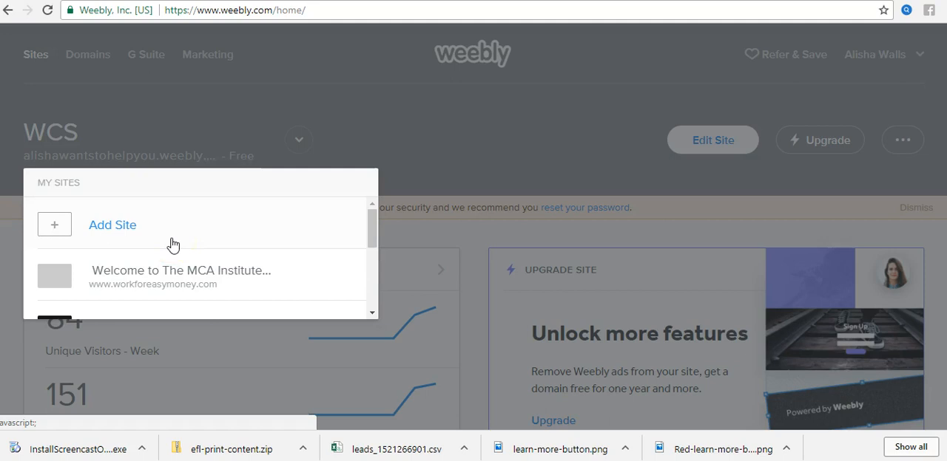
click(112, 230)
click(111, 230)
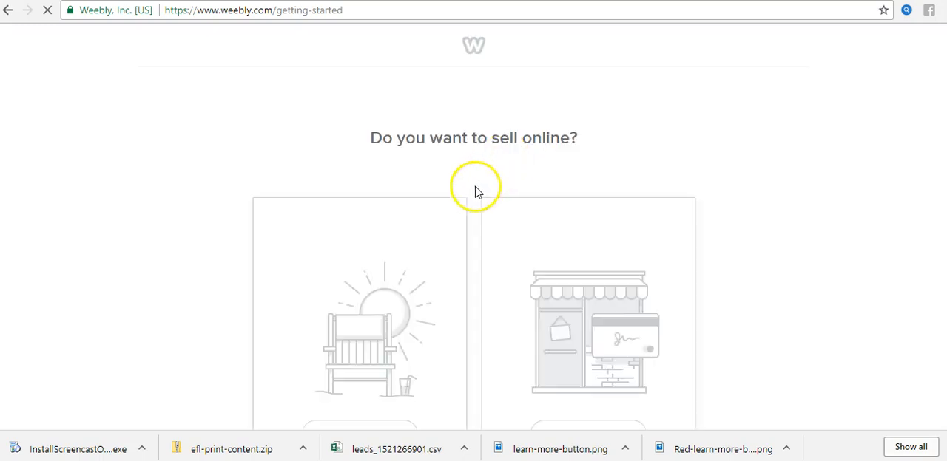
Step: Answer Not Now to the question about selling online for the new site
click(691, 247)
scroll(716, 246, down, 2)
scroll(717, 246, up, 1)
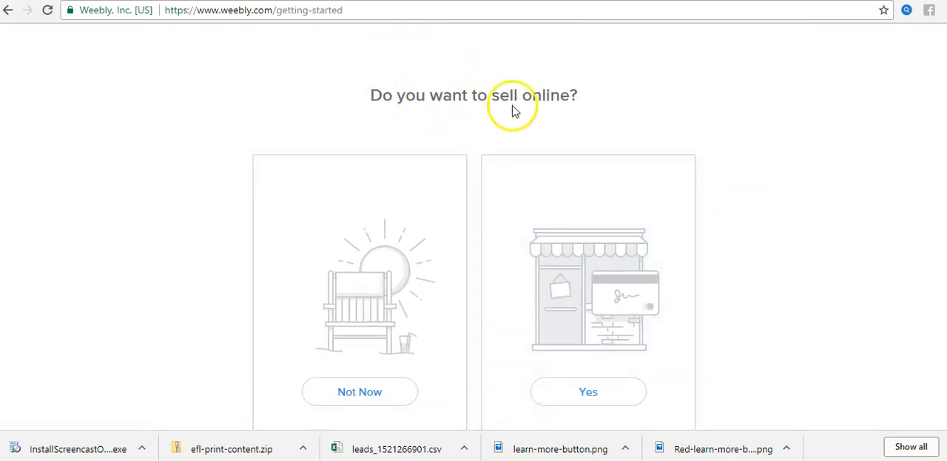
scroll(721, 182, down, 1)
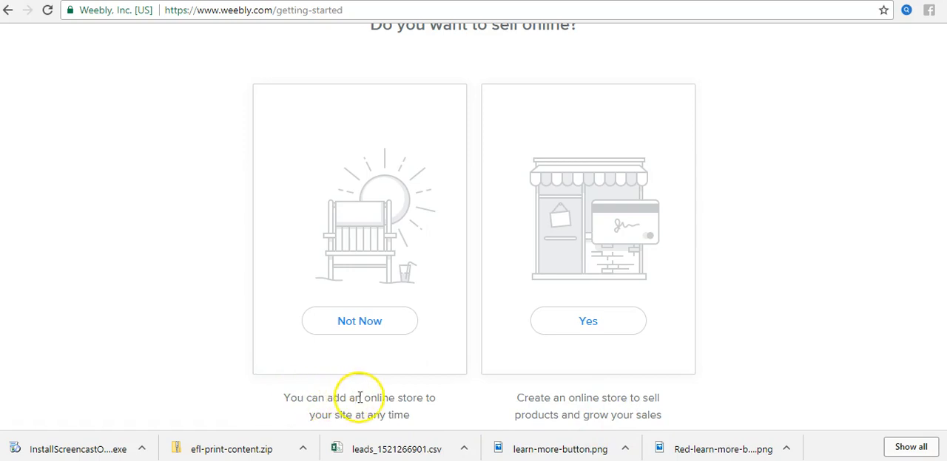
click(364, 327)
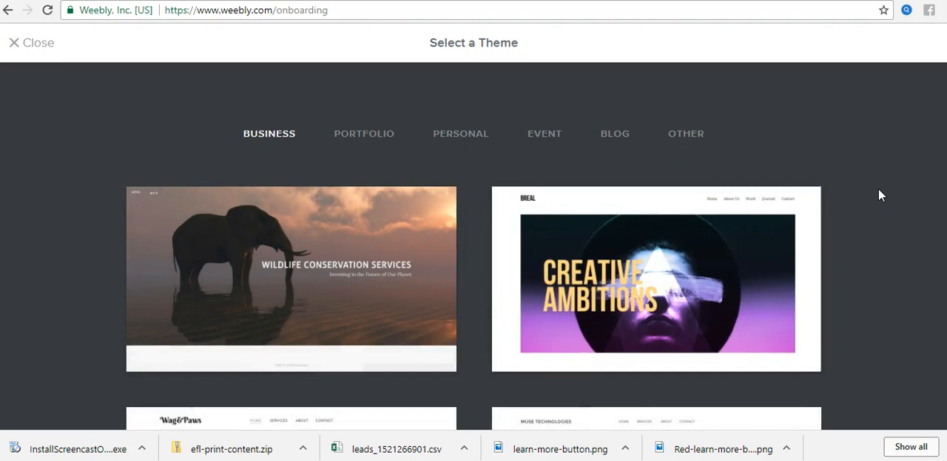
Step: Look through the themes offered in the Personal category down to the end of the list
scroll(879, 191, down, 1)
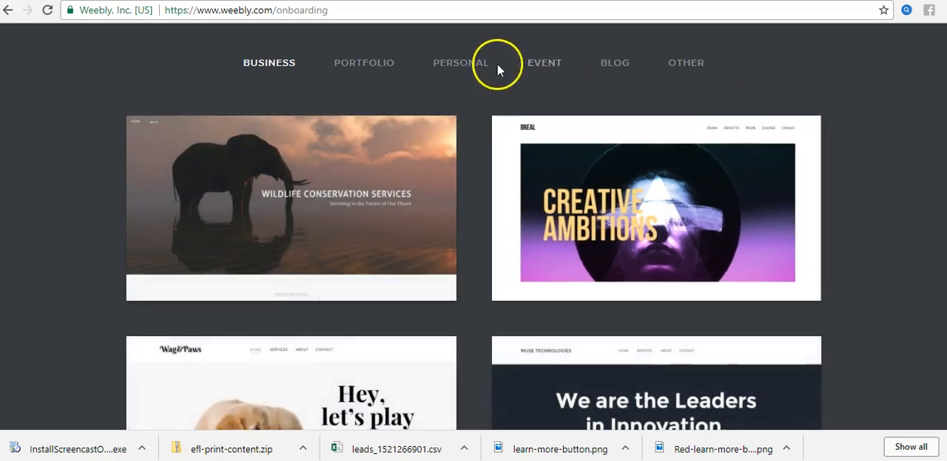
click(451, 62)
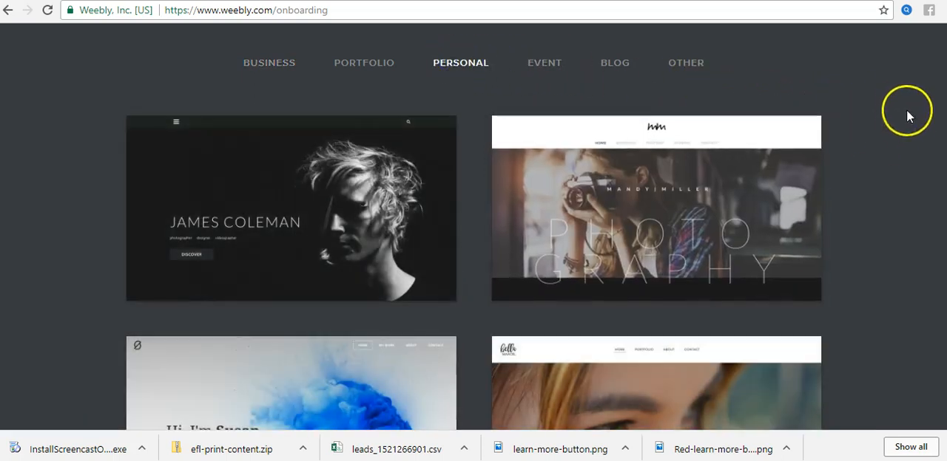
scroll(915, 169, down, 4)
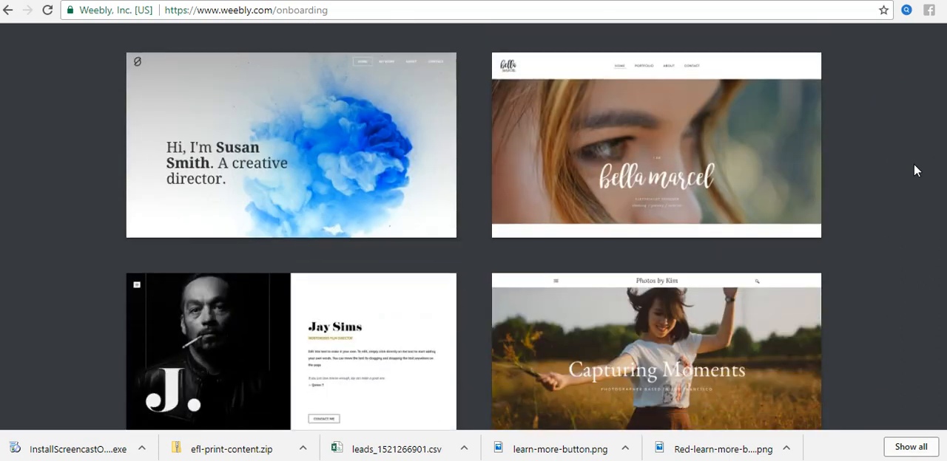
scroll(914, 166, down, 5)
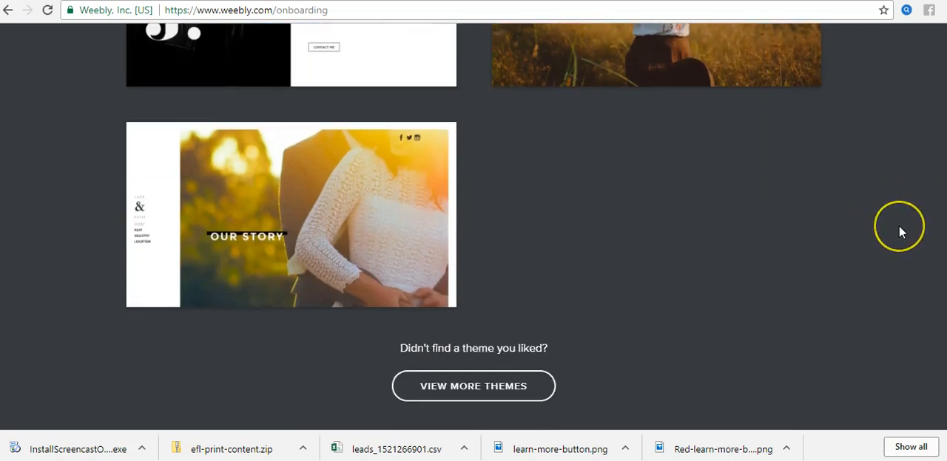
scroll(898, 225, up, 10)
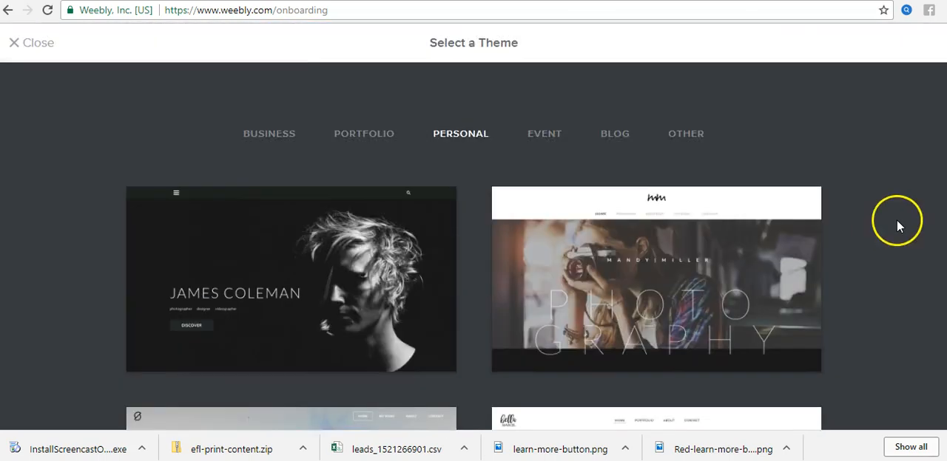
Step: Browse the themes in the Other category, including the Modus Operandi and Explore 14K designs
click(683, 136)
scroll(862, 188, down, 7)
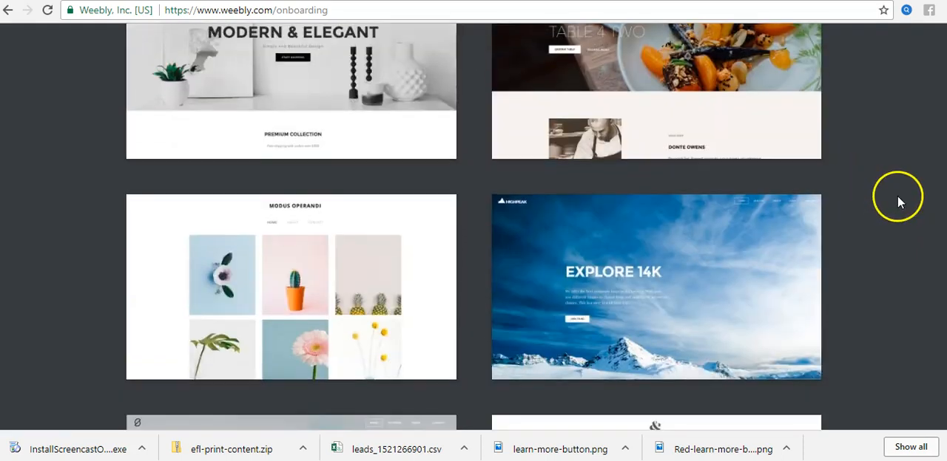
scroll(887, 201, down, 3)
scroll(887, 201, up, 4)
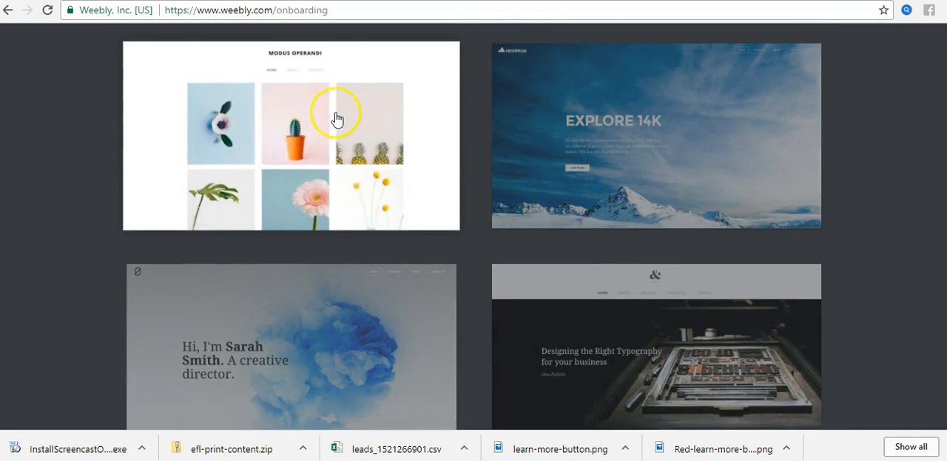
scroll(333, 111, up, 1)
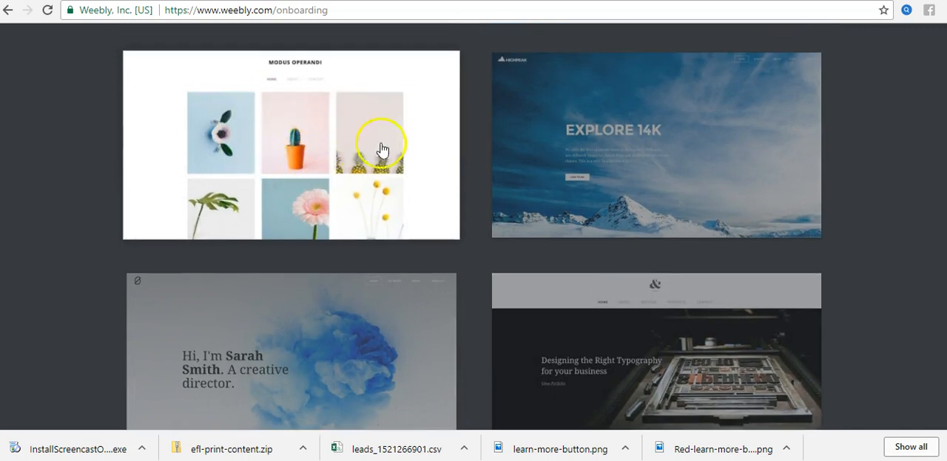
scroll(912, 250, down, 5)
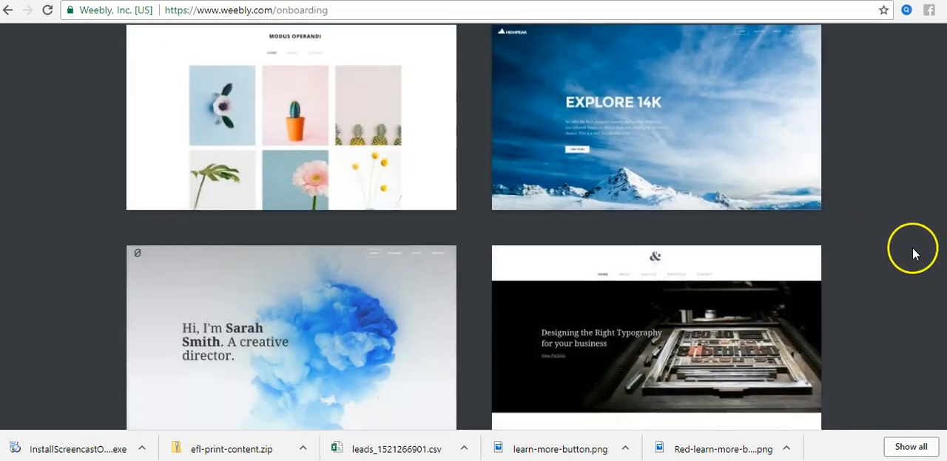
scroll(924, 244, up, 15)
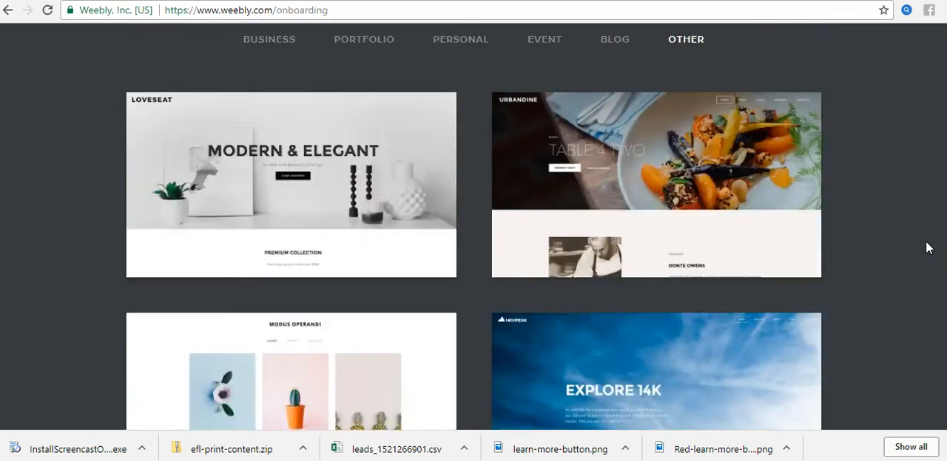
Step: Preview the Personal theme with the blue ink cloud, examine its home page down to the footer, and close the preview
click(459, 134)
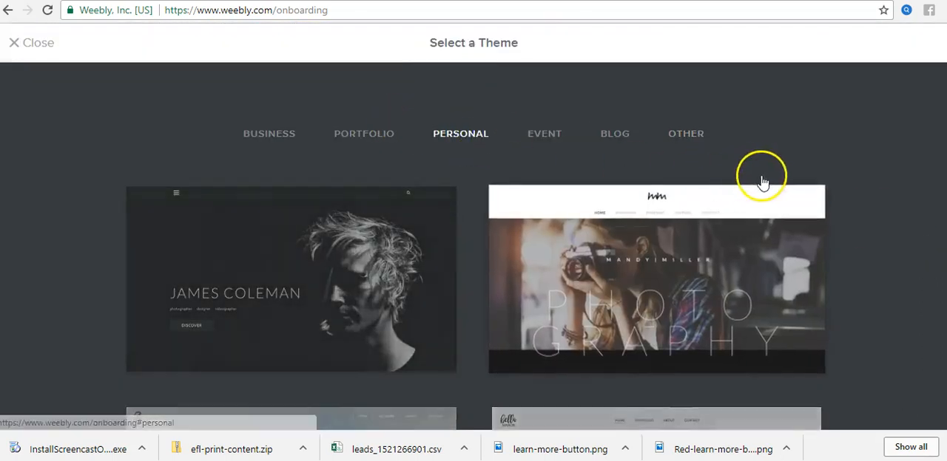
scroll(900, 212, down, 3)
scroll(899, 206, down, 1)
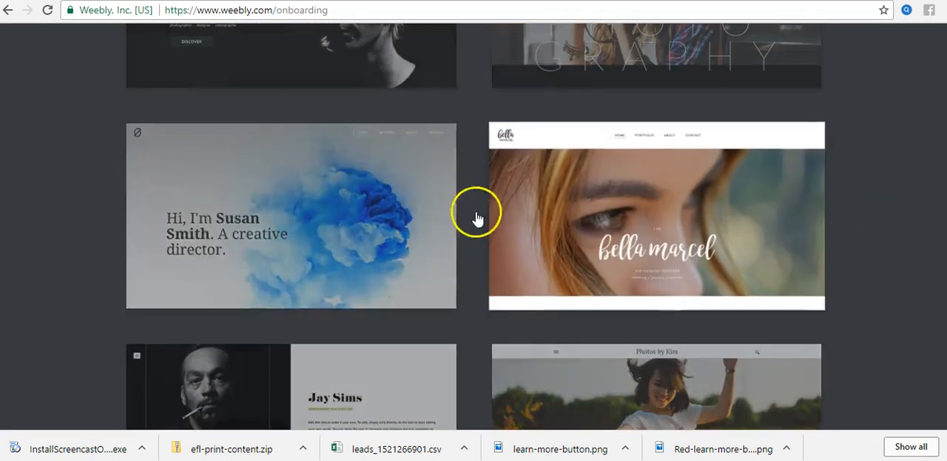
click(324, 223)
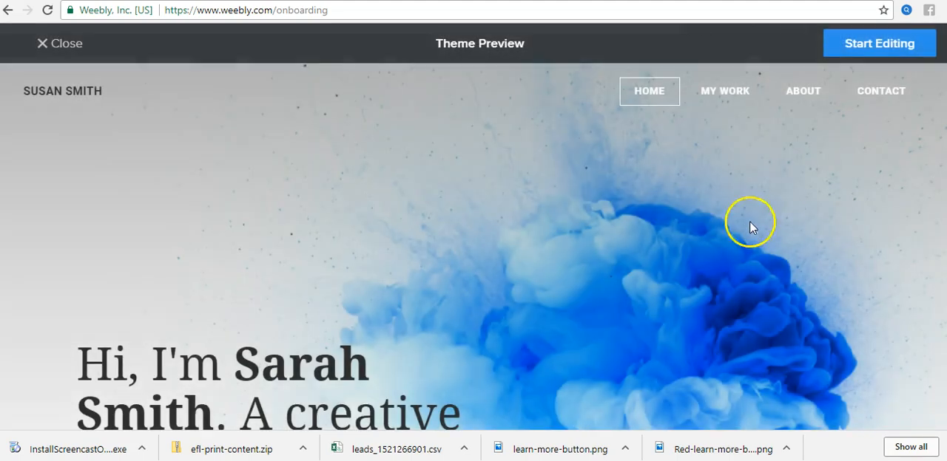
scroll(869, 224, down, 4)
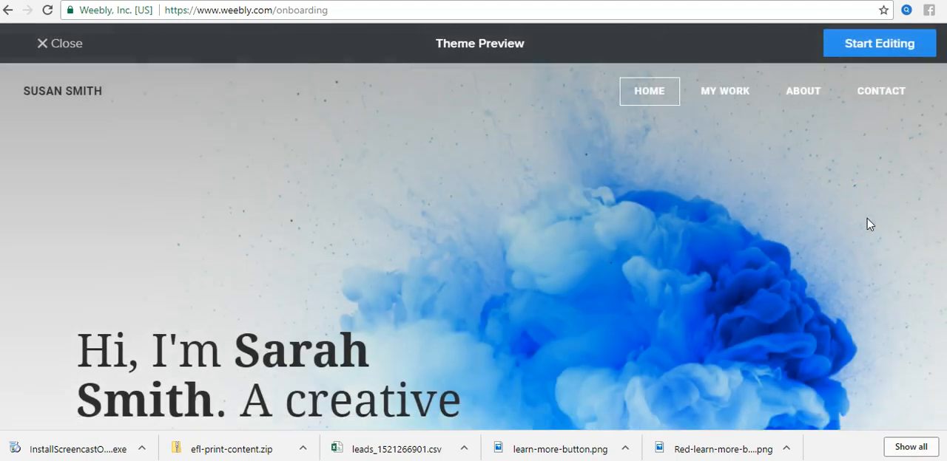
scroll(869, 224, down, 10)
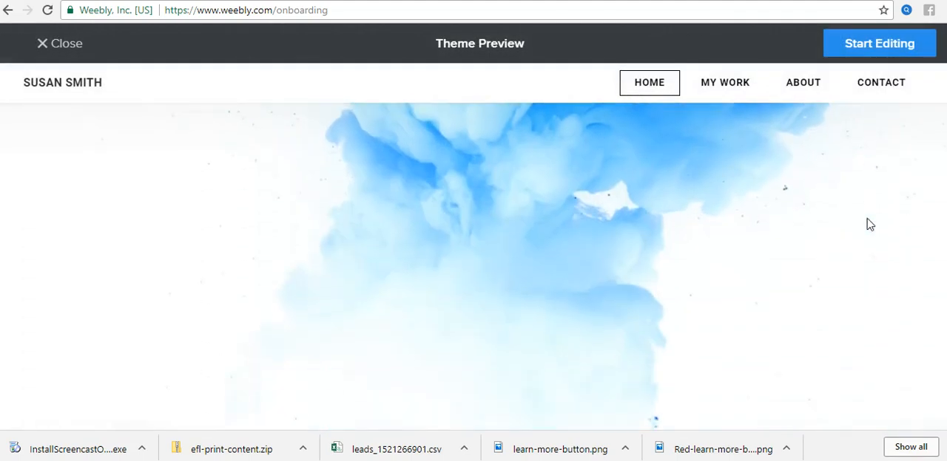
scroll(868, 219, down, 12)
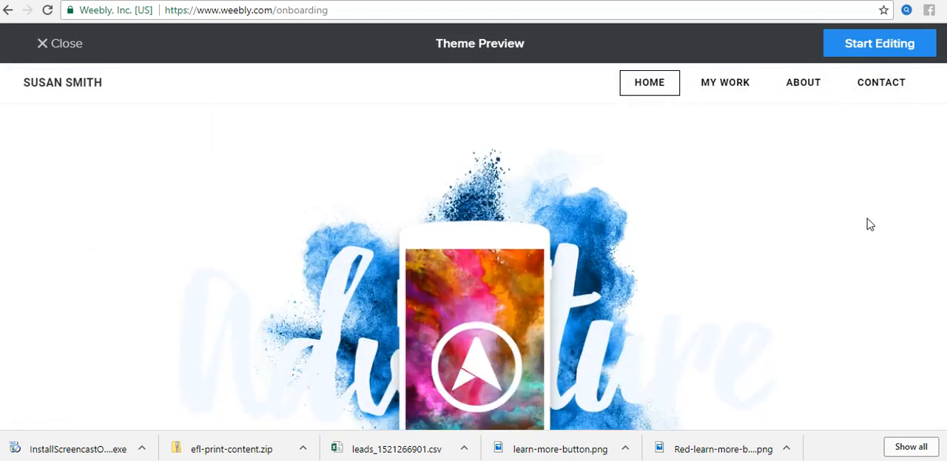
scroll(869, 224, down, 10)
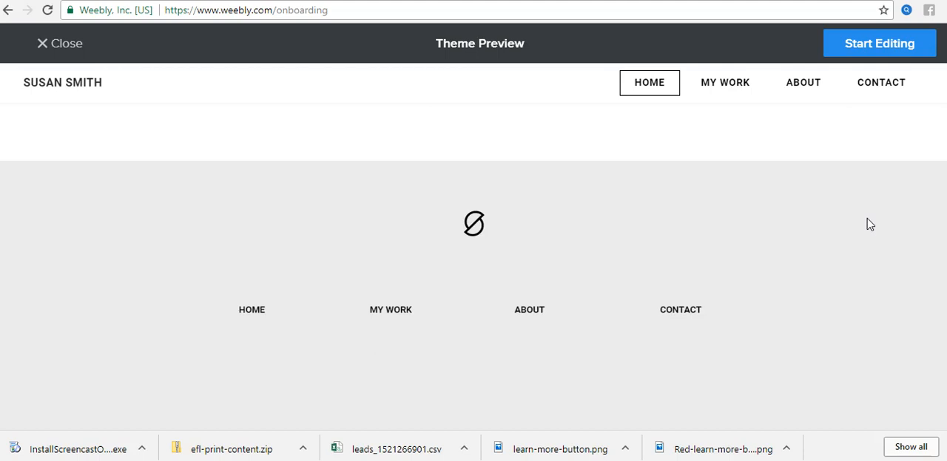
scroll(868, 225, up, 20)
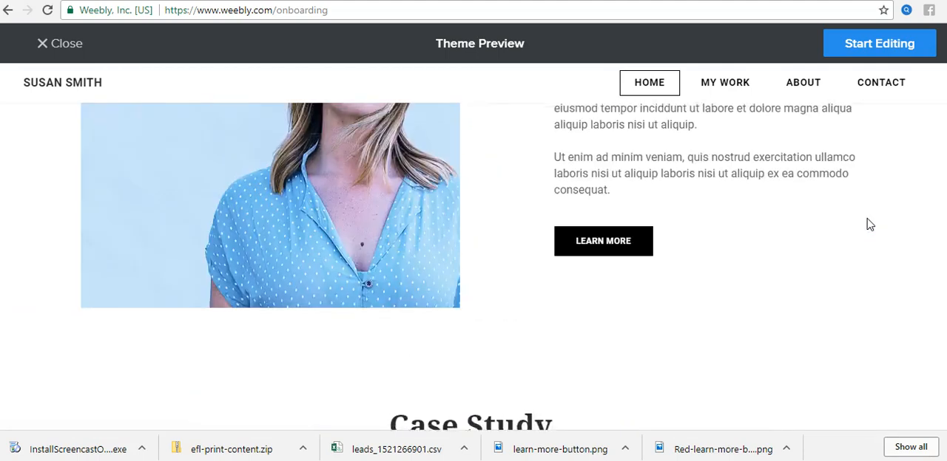
scroll(869, 224, up, 10)
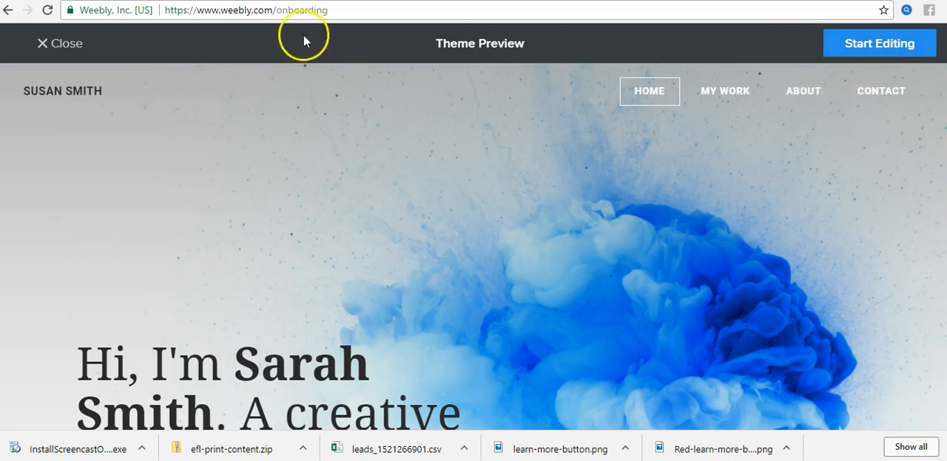
click(66, 41)
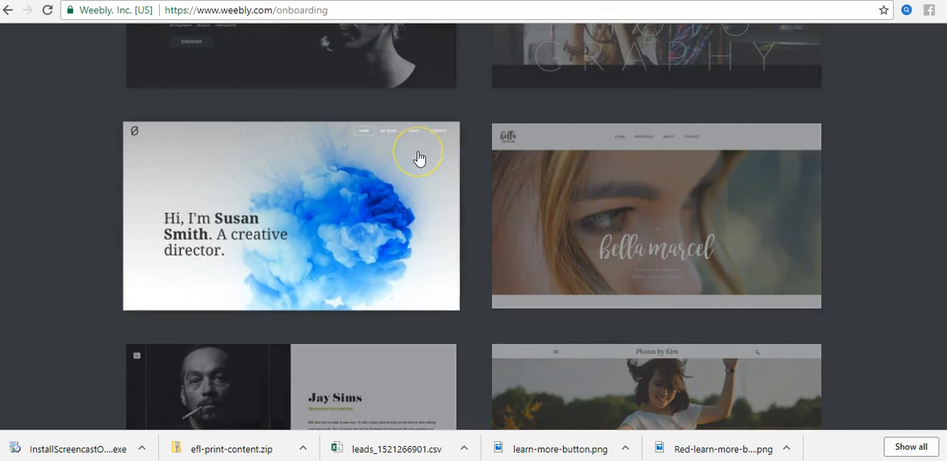
Step: Check the remaining Personal themes and review the whole Portfolio category
scroll(419, 157, down, 6)
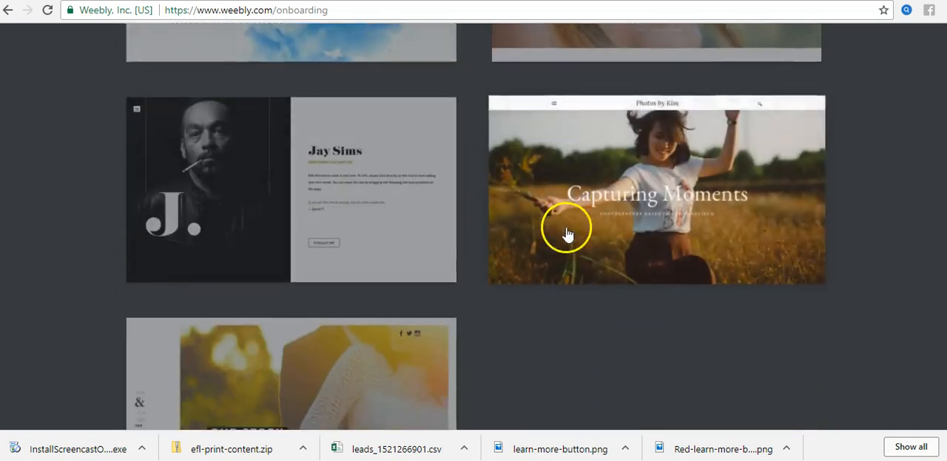
scroll(605, 227, up, 9)
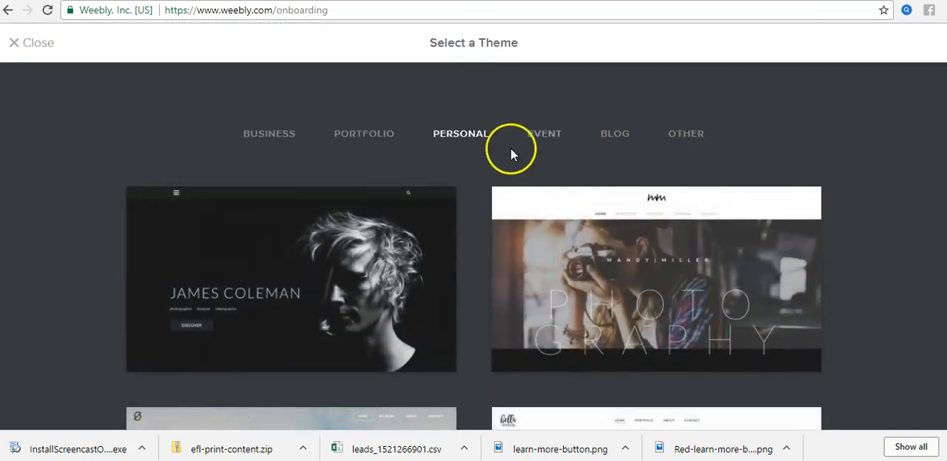
click(370, 139)
scroll(868, 211, down, 5)
scroll(877, 207, down, 3)
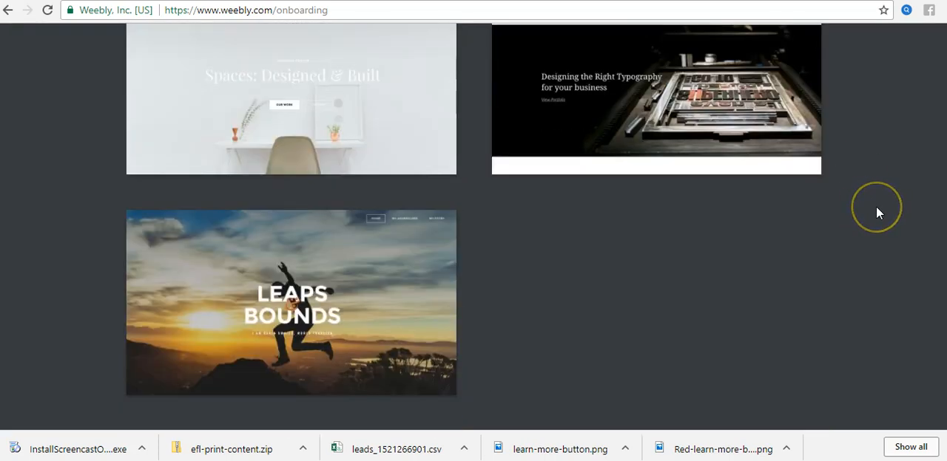
scroll(875, 205, down, 2)
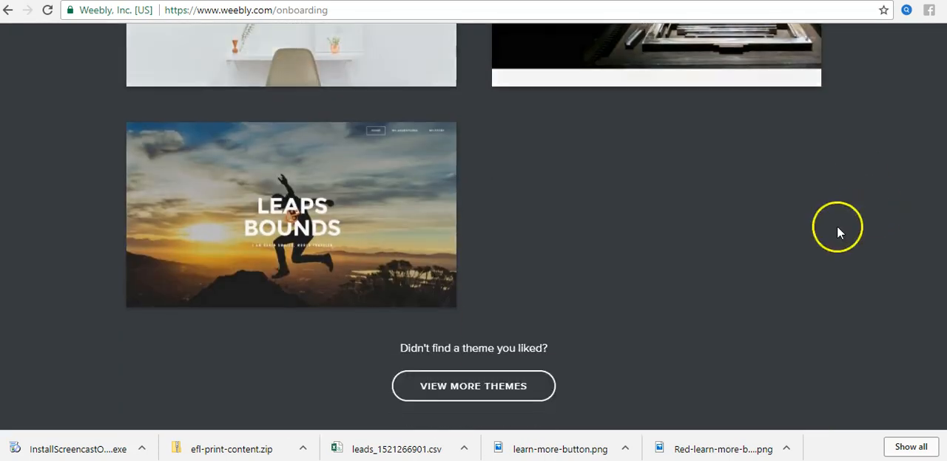
scroll(693, 262, up, 10)
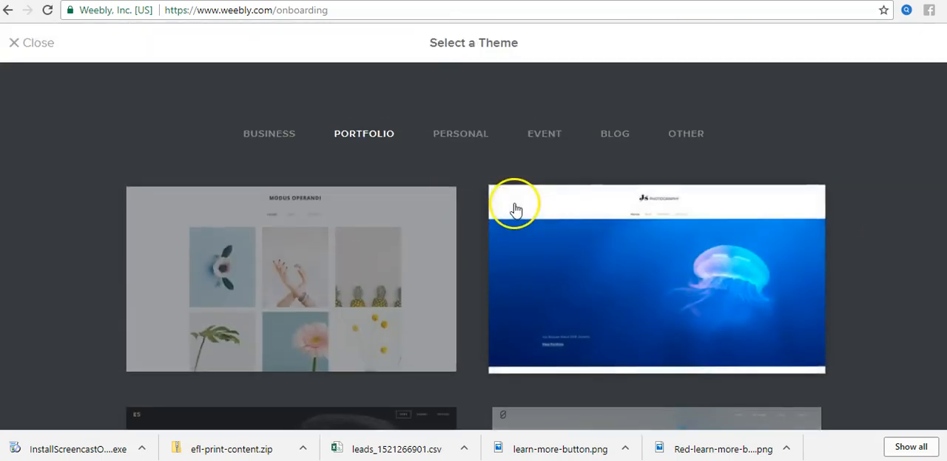
Step: Preview the JS Photography jellyfish theme from the Portfolio category and examine its home page down to the footer
scroll(505, 210, down, 1)
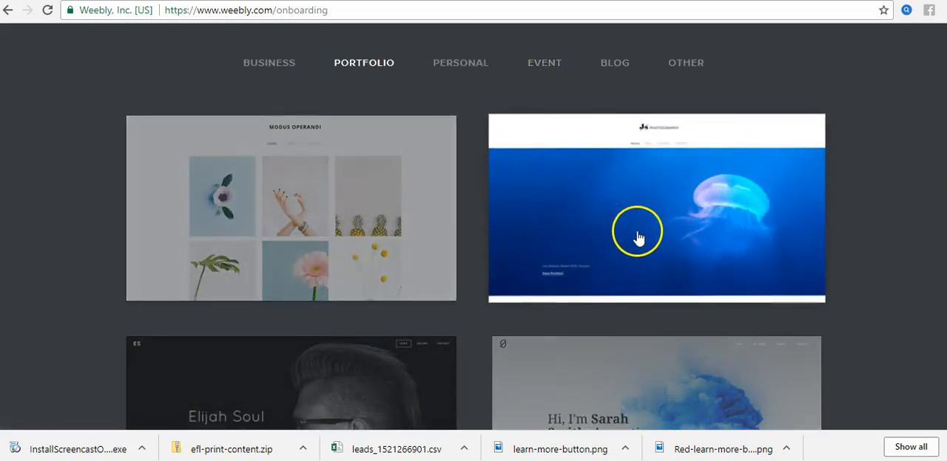
click(626, 237)
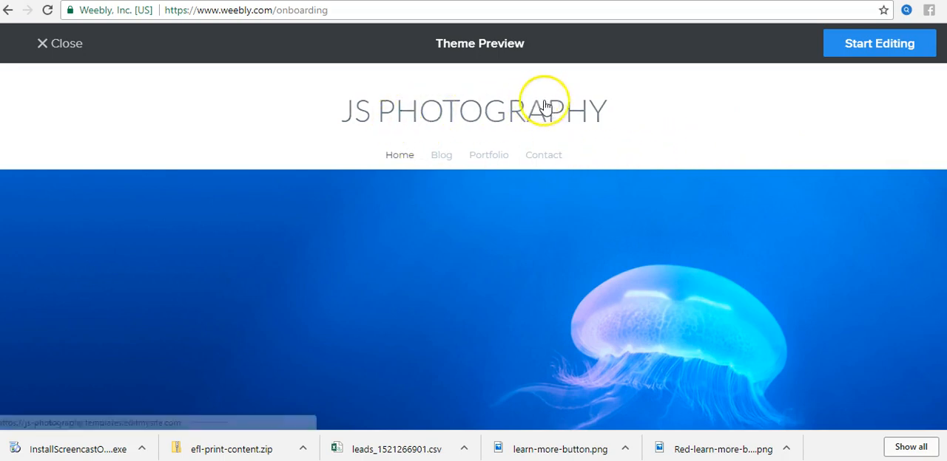
scroll(766, 178, down, 6)
scroll(767, 177, down, 20)
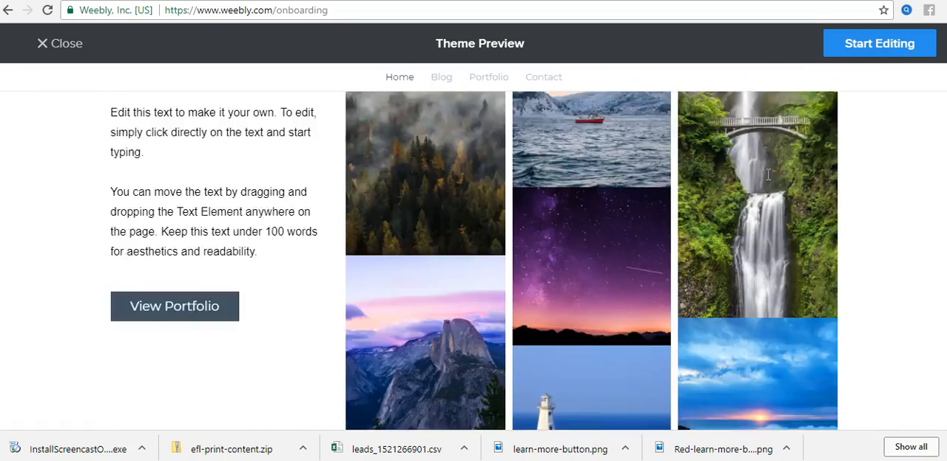
scroll(767, 175, down, 3)
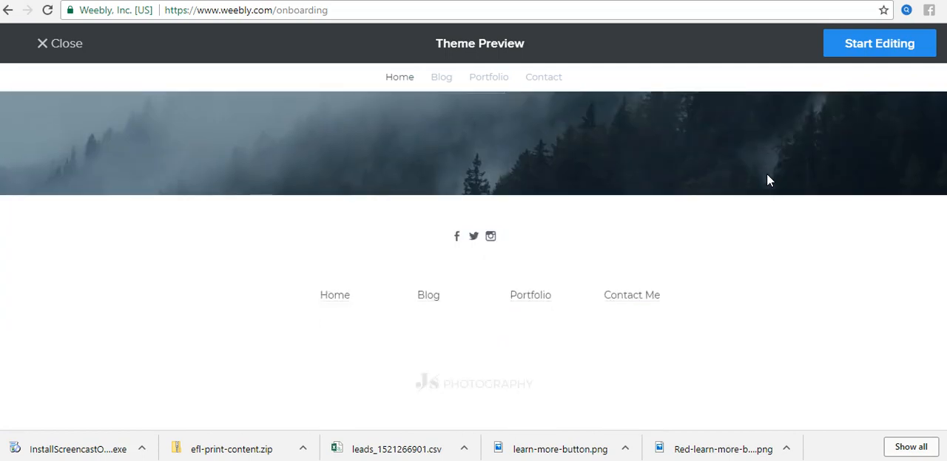
Step: Start editing the site with the JS Photography jellyfish theme
scroll(767, 181, up, 20)
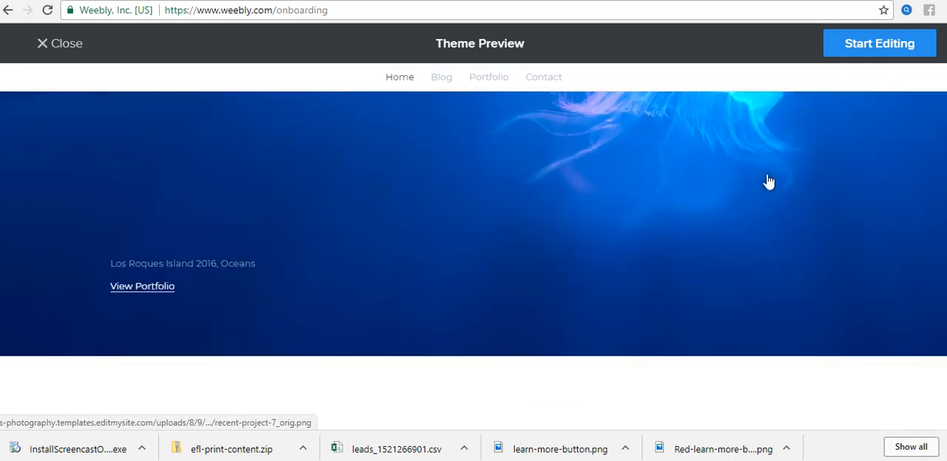
scroll(768, 182, up, 5)
click(866, 43)
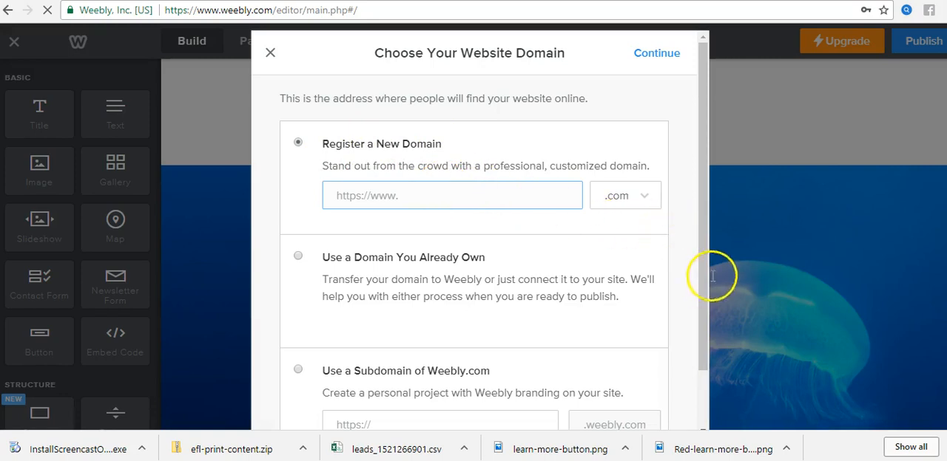
Step: Choose a Weebly.com subdomain made of "workwith" plus the owner's first name and continue to the site editor
scroll(704, 275, down, 2)
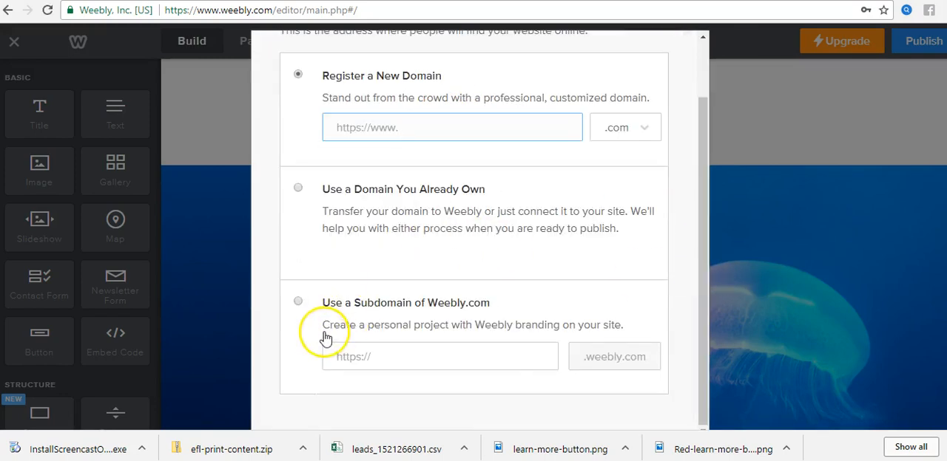
click(298, 304)
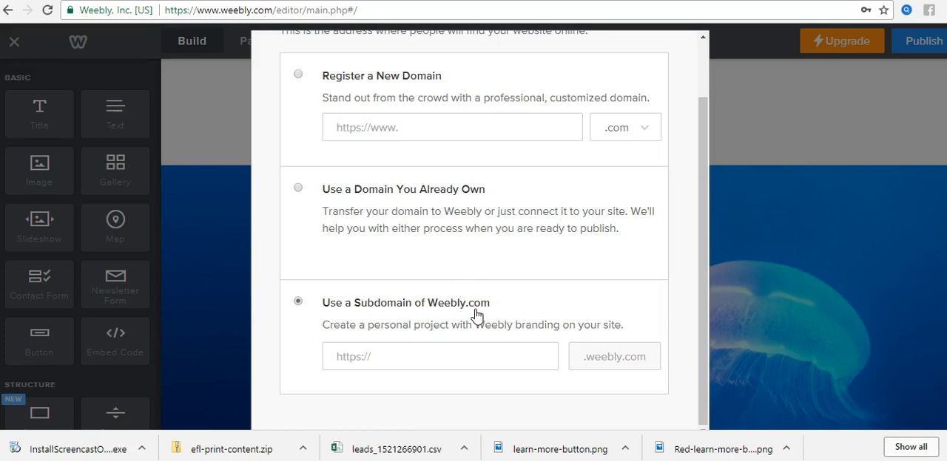
click(403, 357)
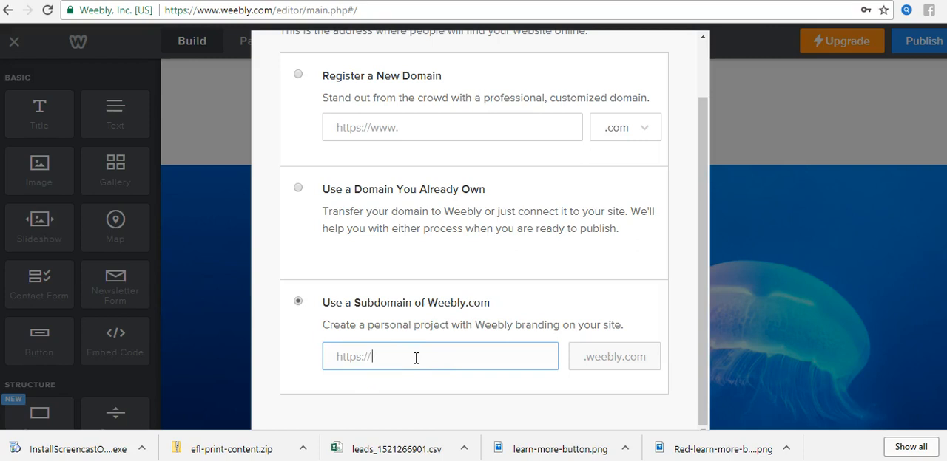
text(workwith)
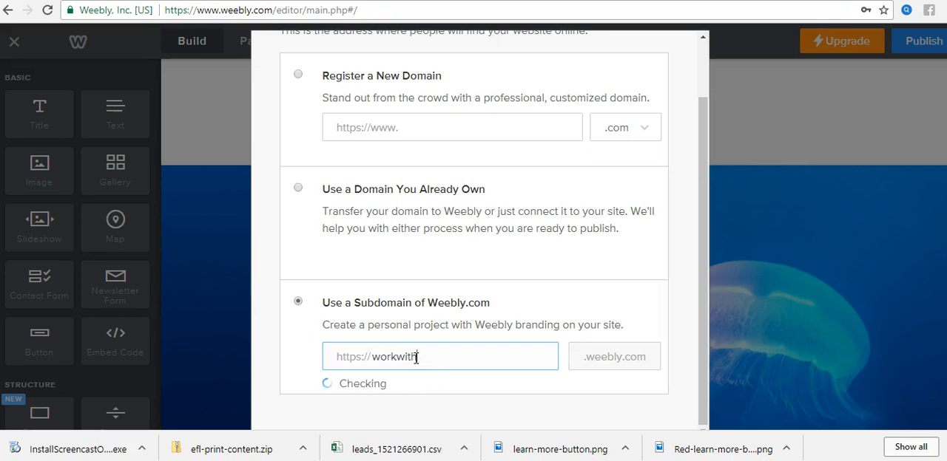
text(alisha)
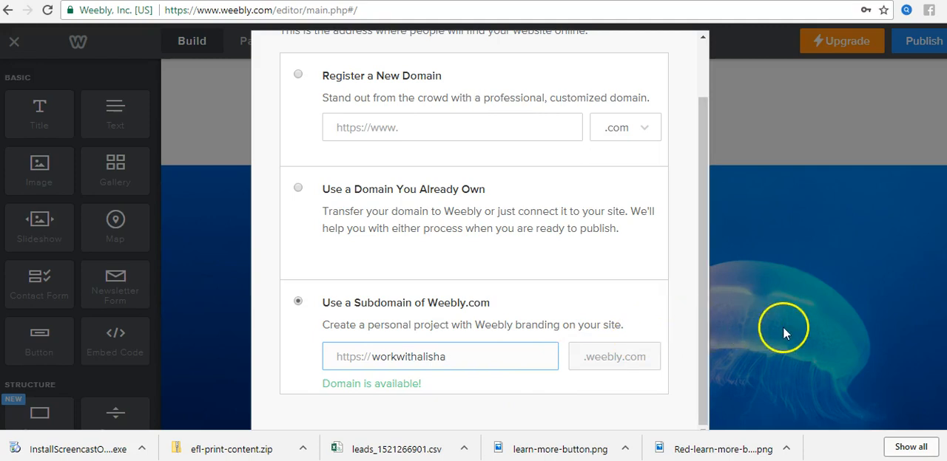
drag(701, 170, 714, 184)
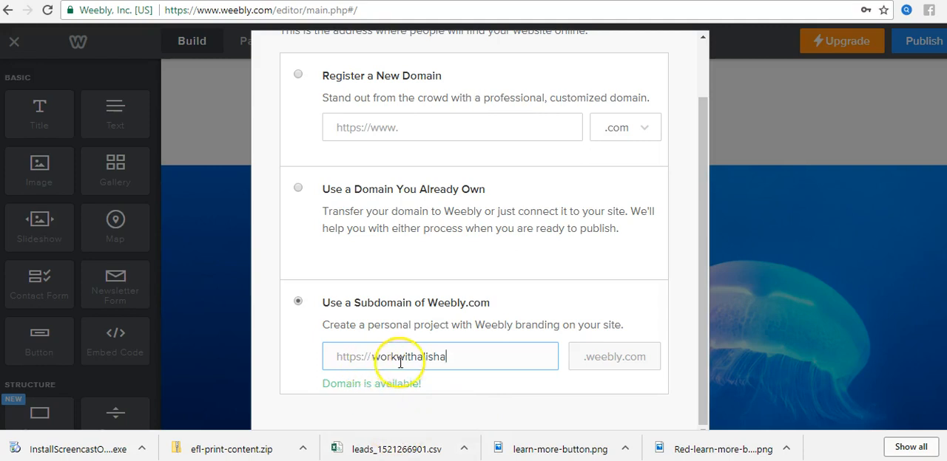
drag(373, 359, 449, 359)
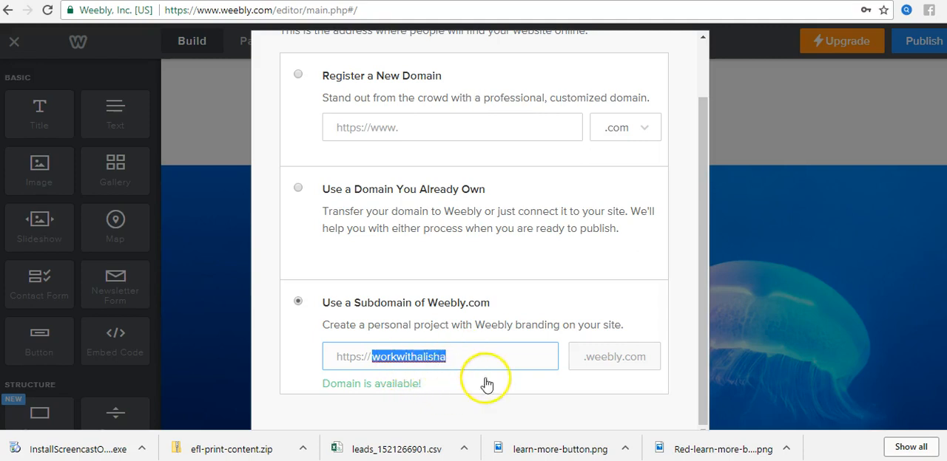
click(436, 385)
scroll(631, 317, up, 2)
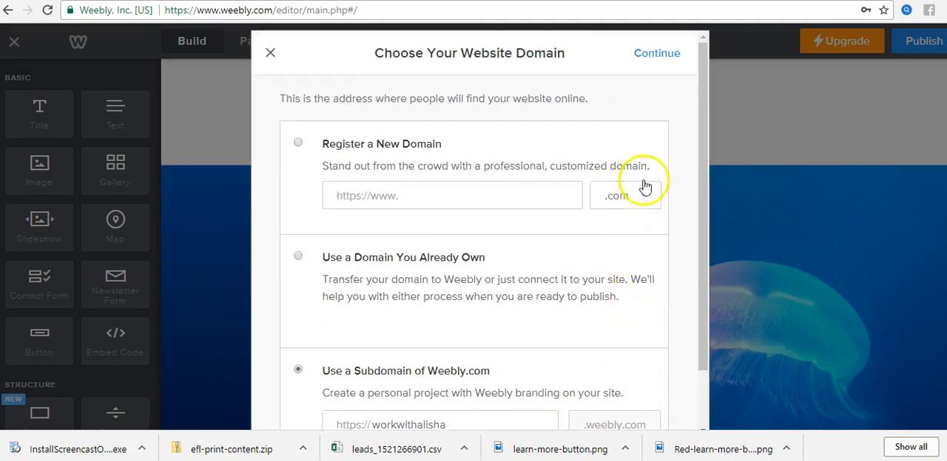
click(661, 53)
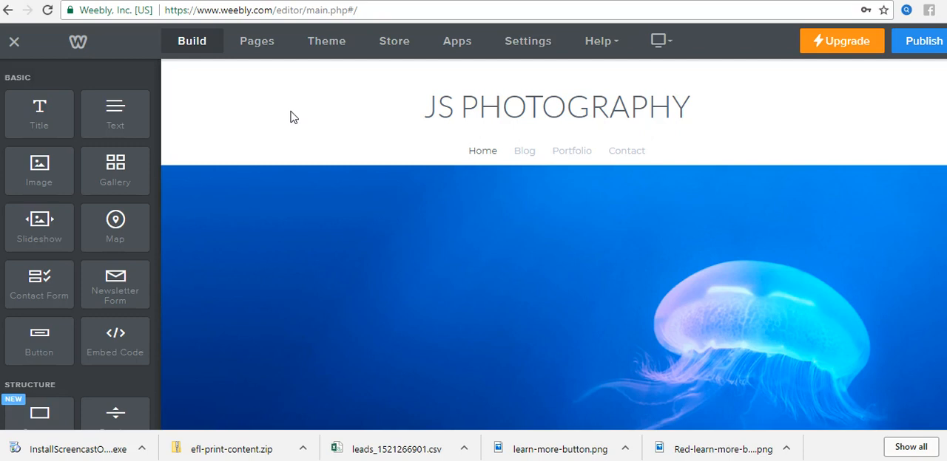
Step: Replace the JS PHOTOGRAPHY site title with "WORK WITH" followed by the owner's first name
mouse_move(474, 104)
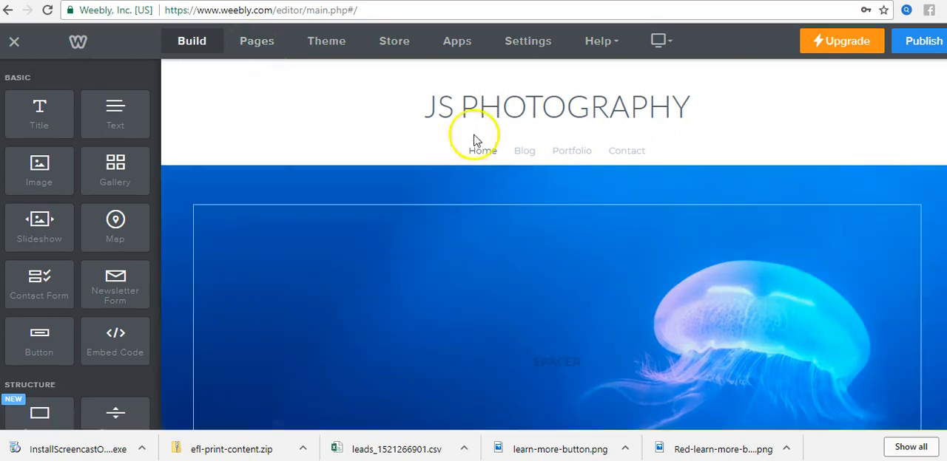
click(442, 106)
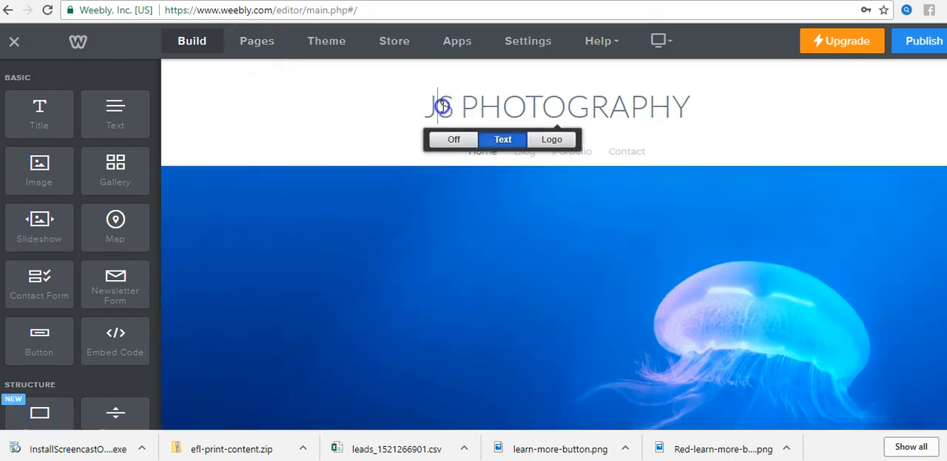
click(439, 105)
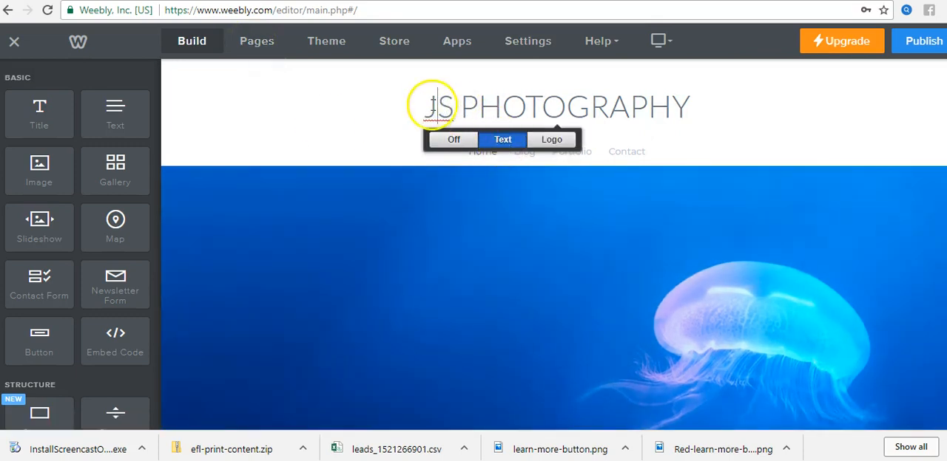
triple_click(501, 107)
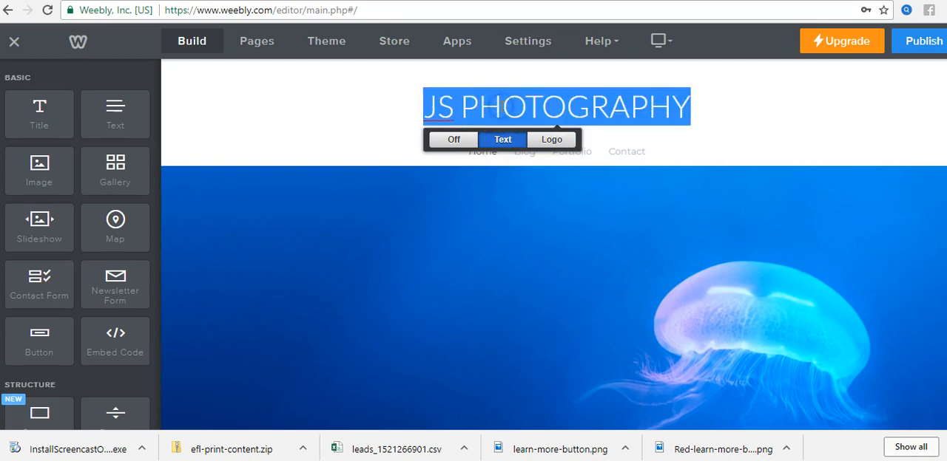
text(WORK )
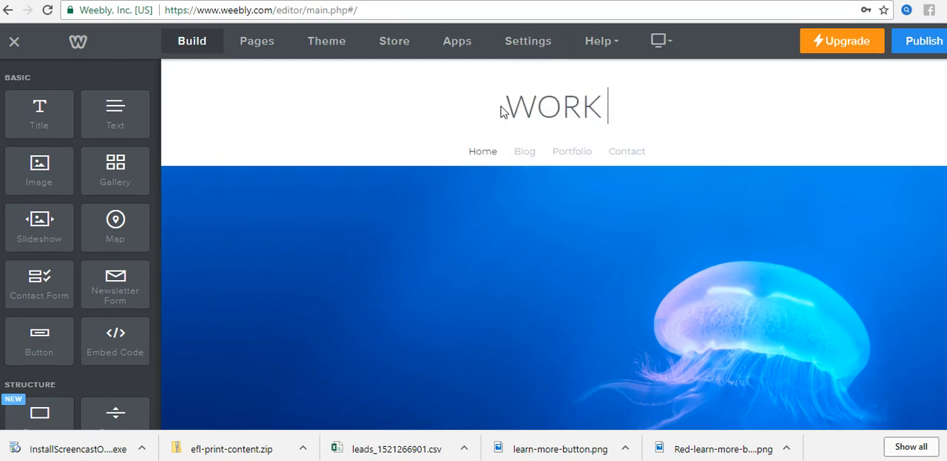
text(WITH ALISHA)
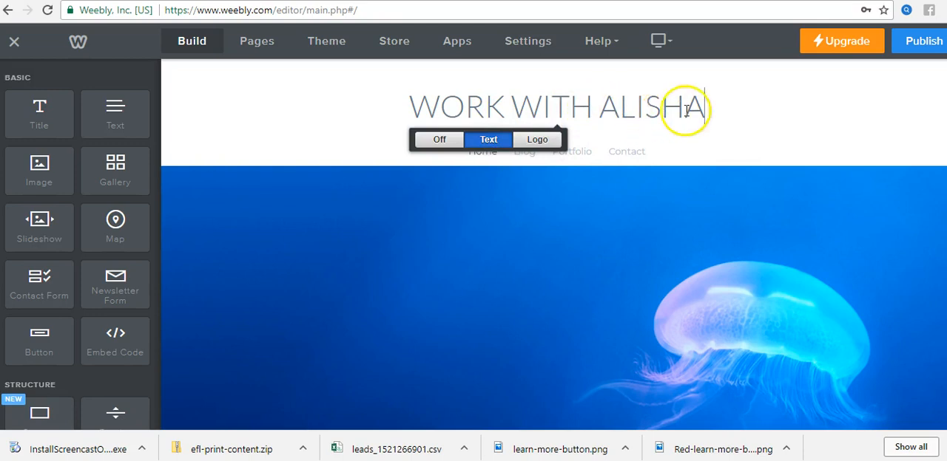
Step: Change the site title to "MAKE MONEY WITH" followed by the owner's first name
triple_click(465, 110)
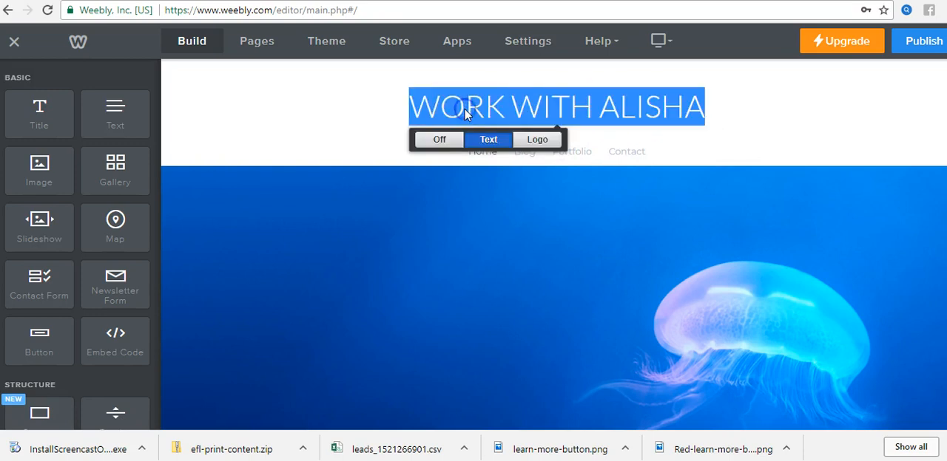
text(MAKE MONEY WITH )
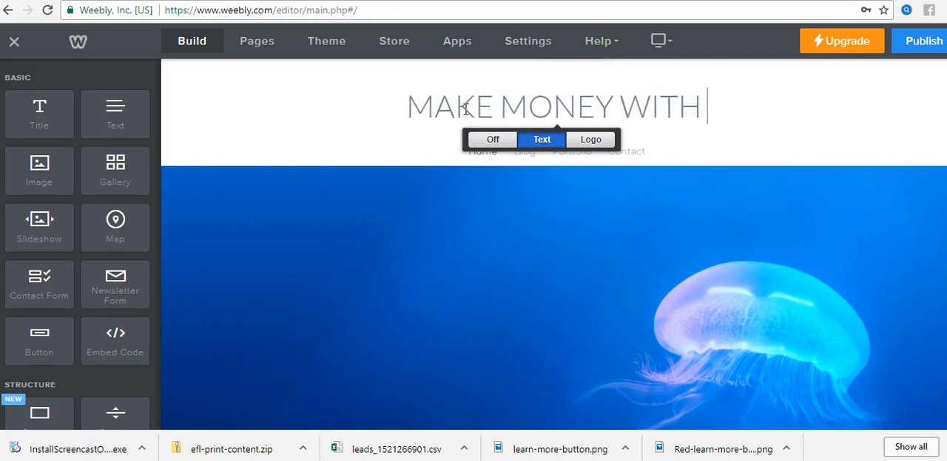
text(ALISHA)
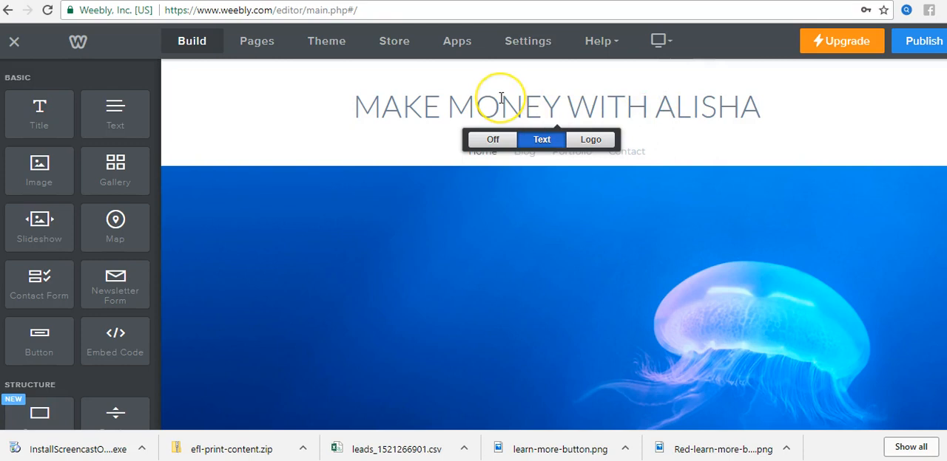
Step: Change the site title to "HOW TO MAKE UNLIMITED COMMISSIONS"
triple_click(563, 112)
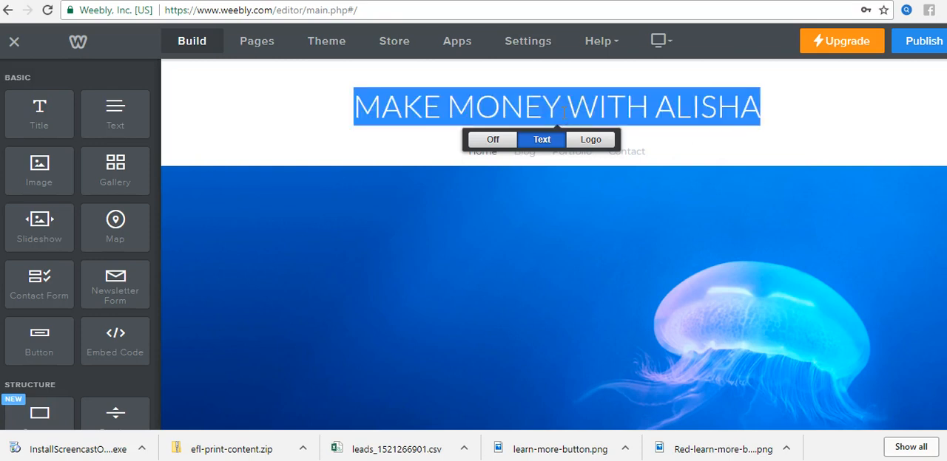
text(HPOW)
key(BackSpace)
key(BackSpace)
key(BackSpace)
text(OW TO MAKE UNLIMITED COMMISI)
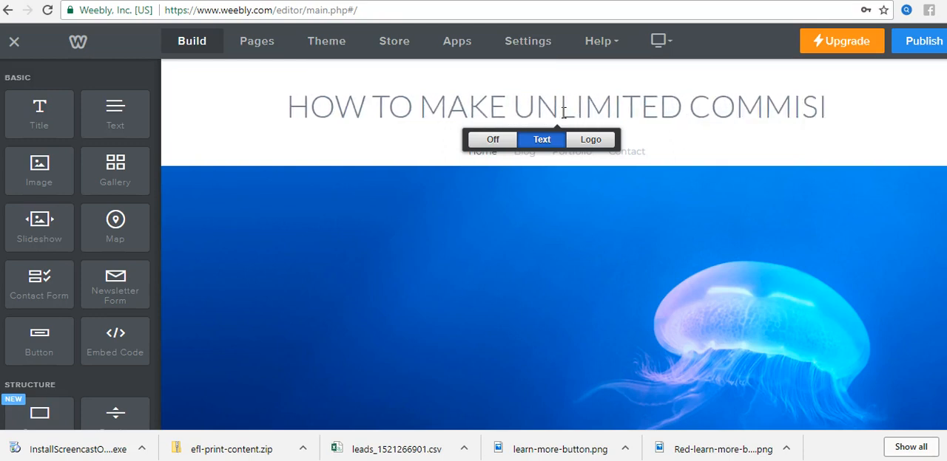
key(BackSpace)
text(SIONS)
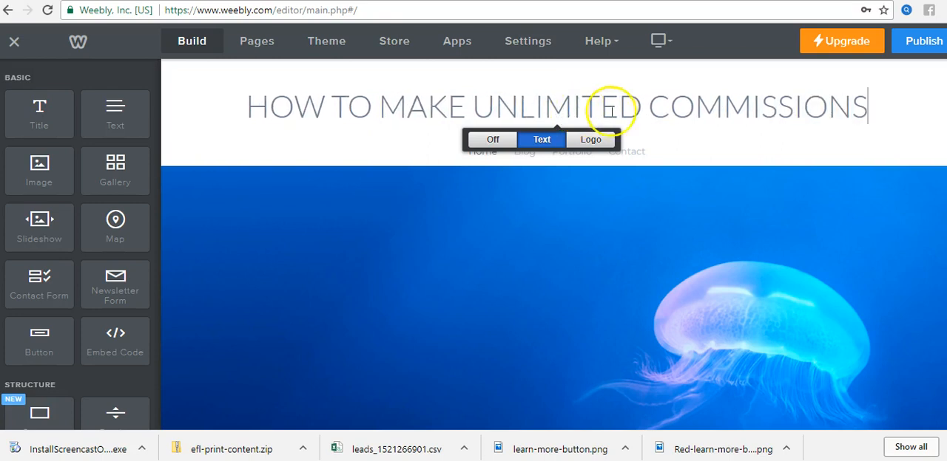
click(695, 110)
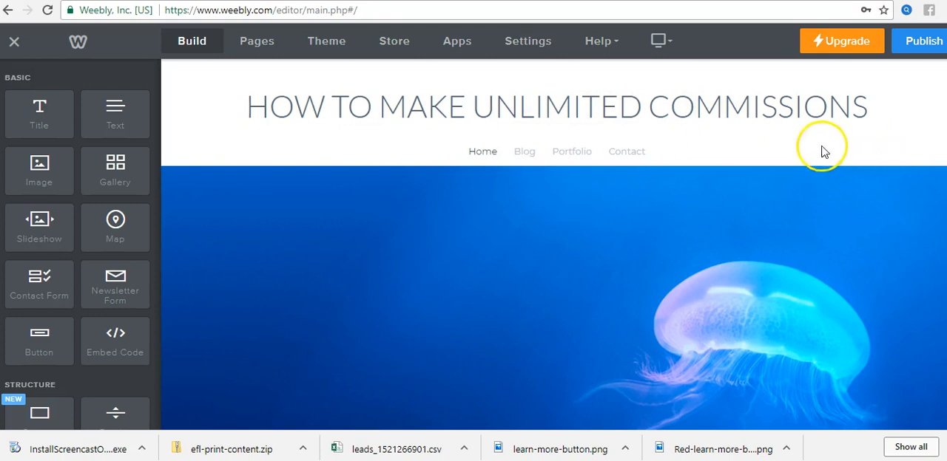
click(698, 130)
click(492, 111)
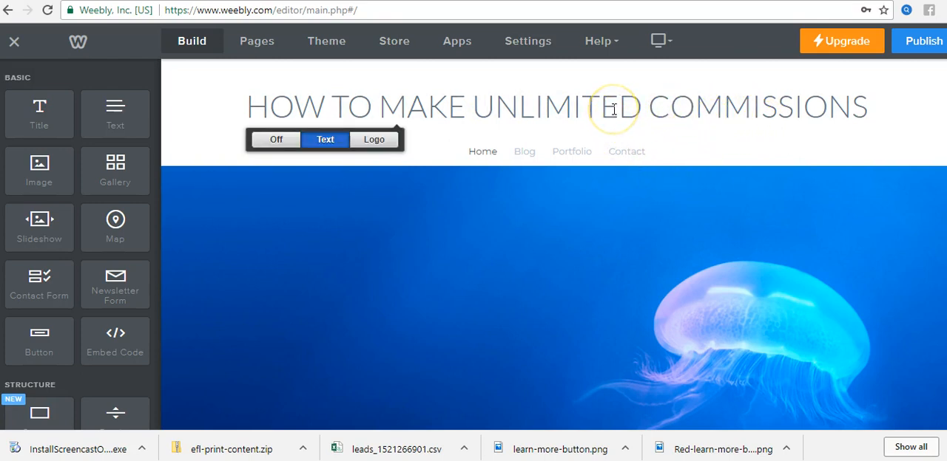
click(328, 141)
click(376, 143)
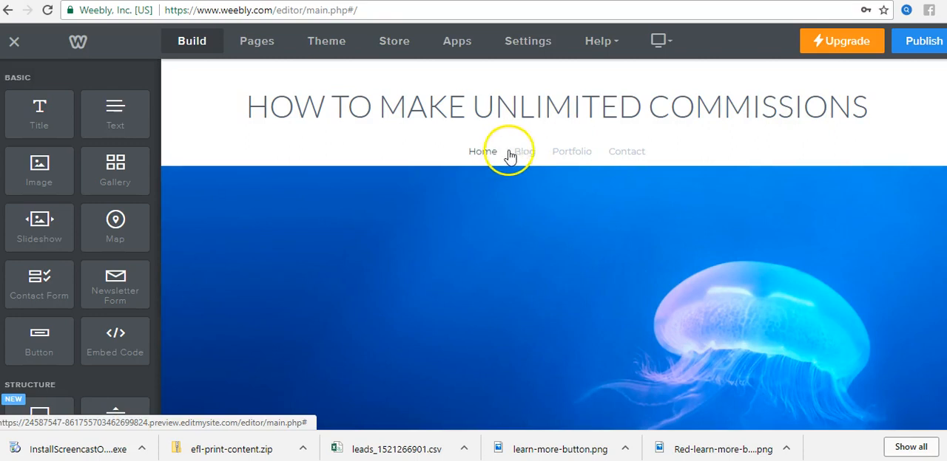
Step: Delete the Blog page from the site and confirm the deletion
click(524, 153)
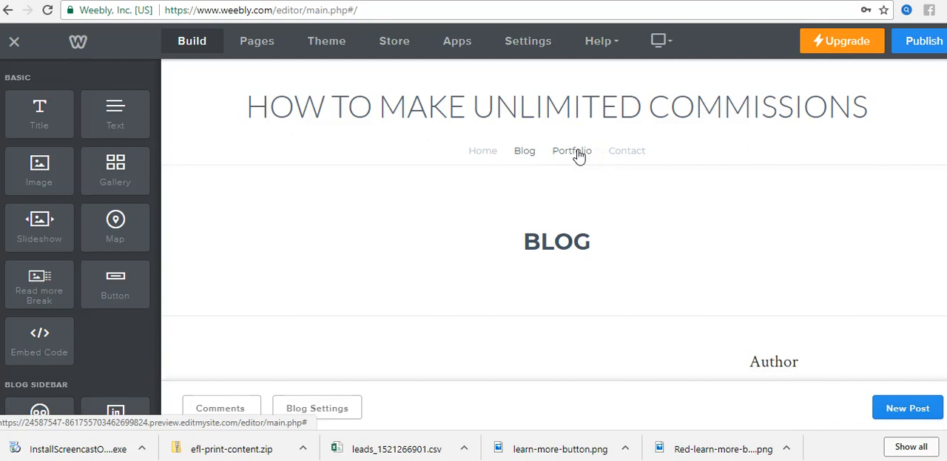
click(255, 43)
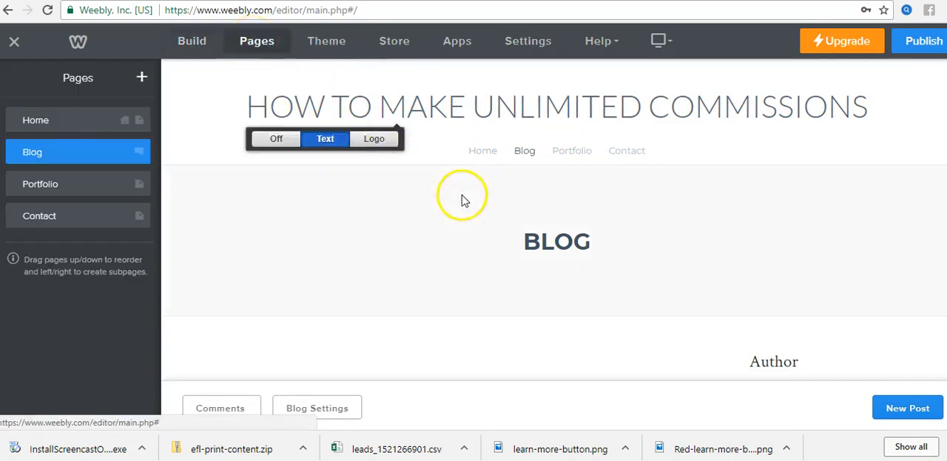
click(81, 150)
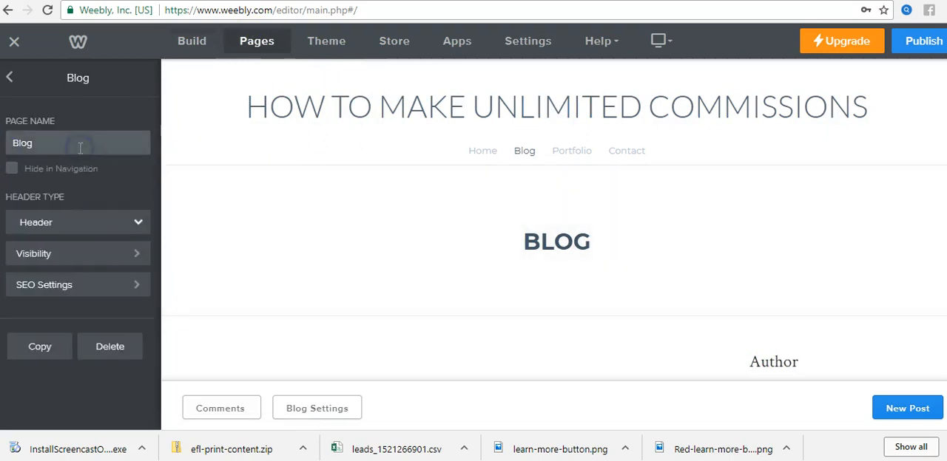
click(111, 348)
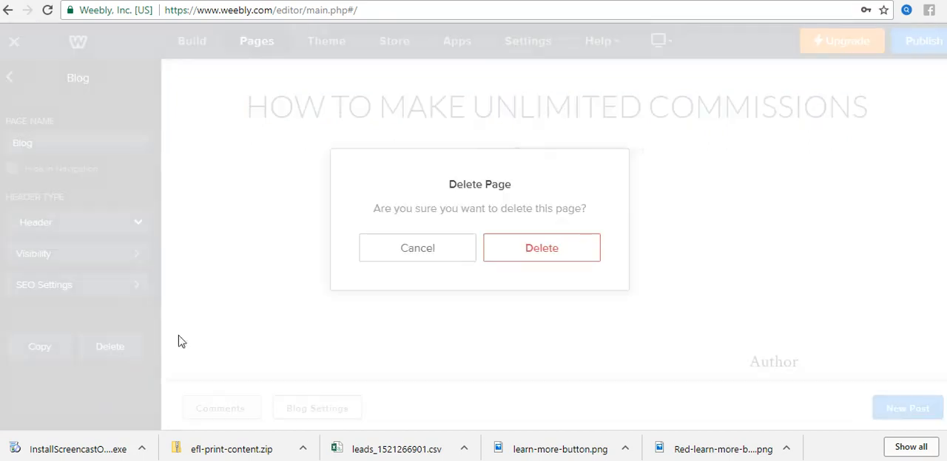
click(536, 255)
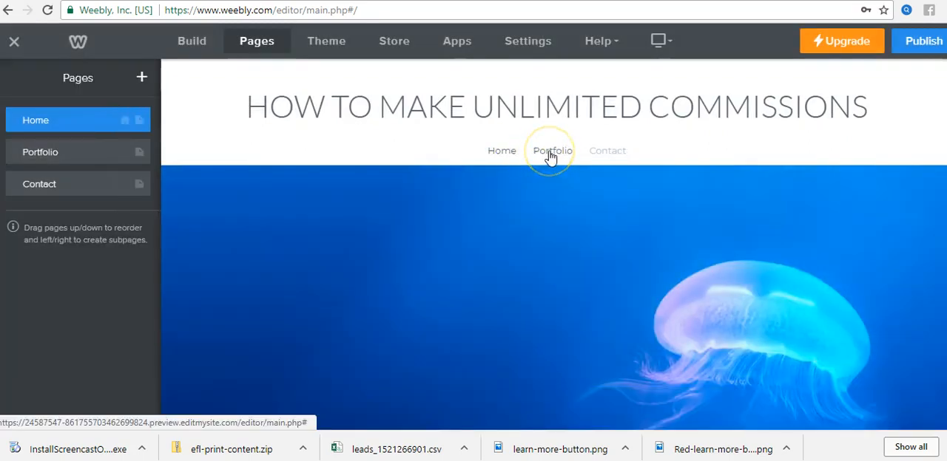
Step: Delete the Portfolio page from the site and confirm the deletion
click(551, 153)
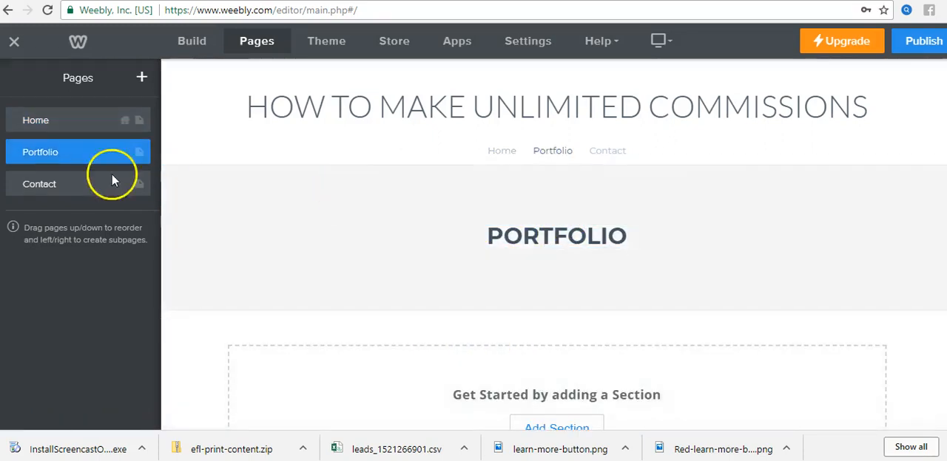
click(93, 150)
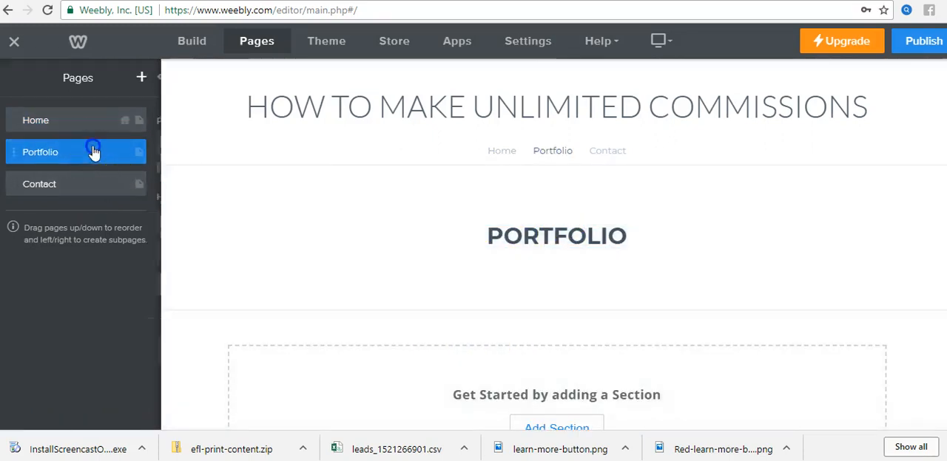
click(113, 346)
click(541, 248)
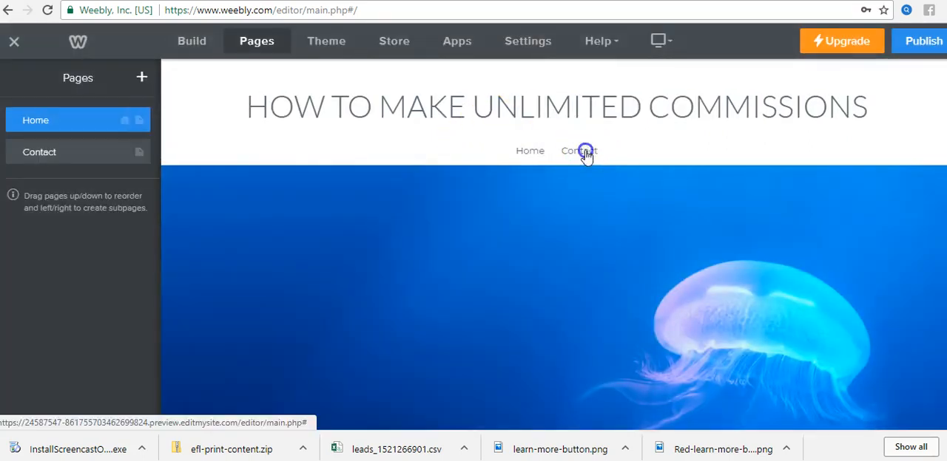
Step: Open the Contact page and review its header and empty content area
click(584, 149)
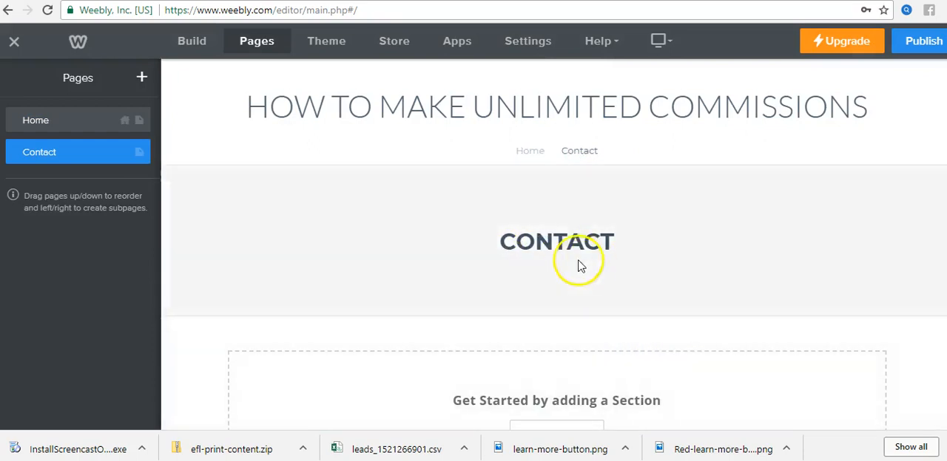
scroll(730, 361, down, 3)
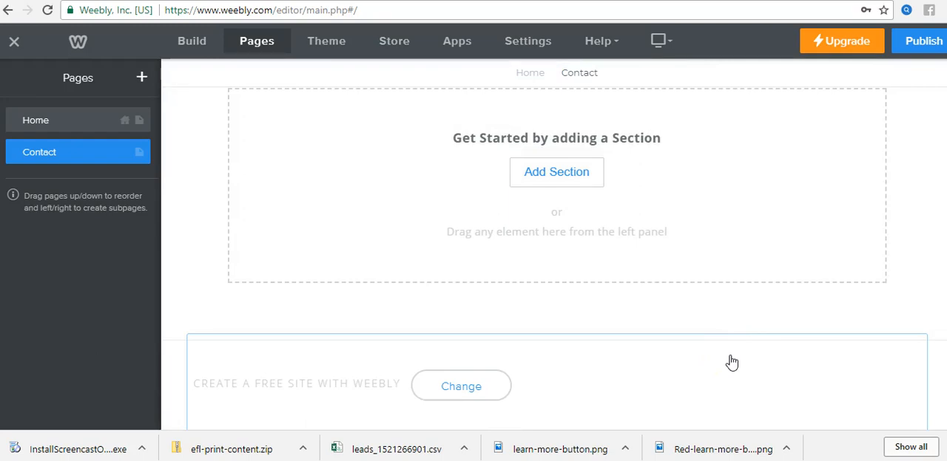
scroll(721, 351, up, 3)
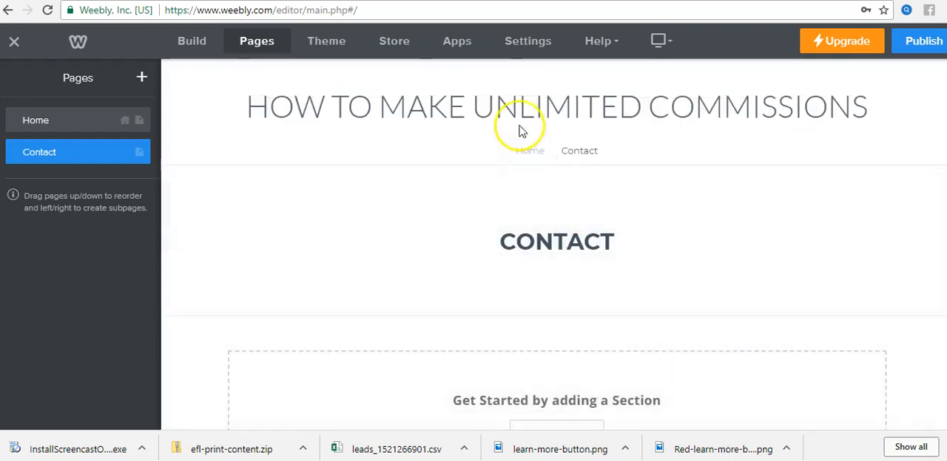
drag(560, 235, 570, 250)
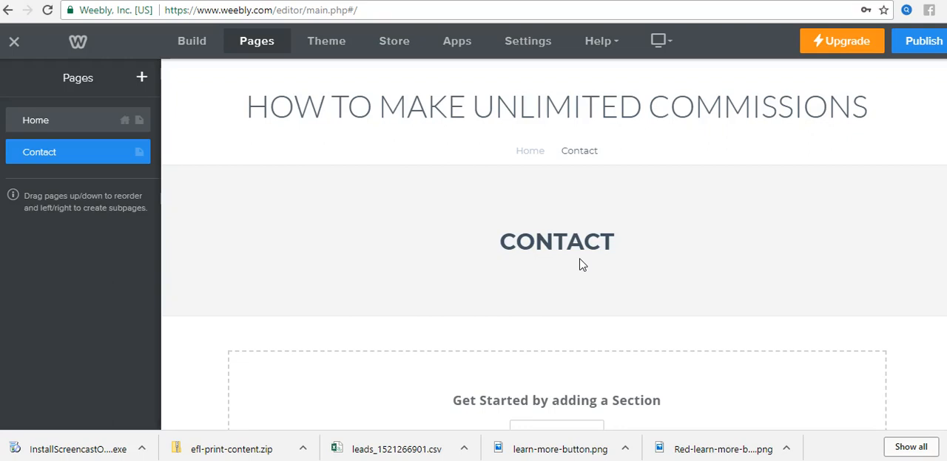
scroll(597, 258, down, 3)
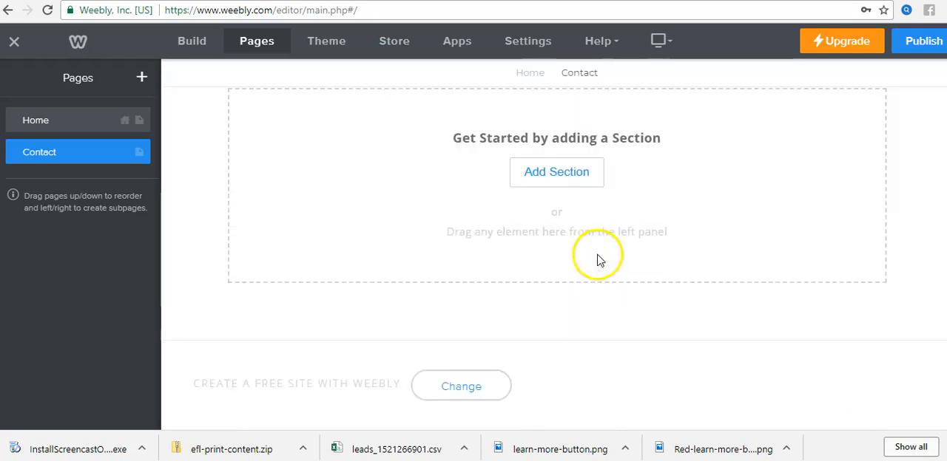
scroll(604, 264, up, 3)
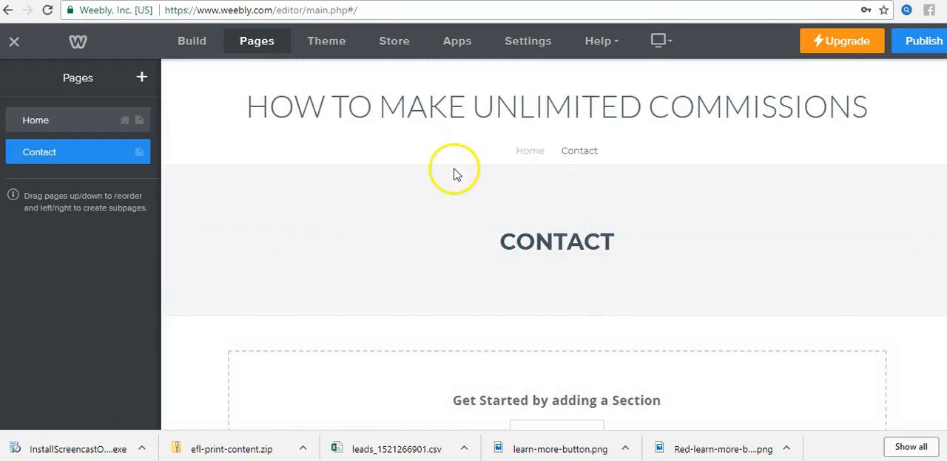
Step: On the Home page, delete the spacer and the caption block with the View Portfolio link from the jellyfish header
click(539, 150)
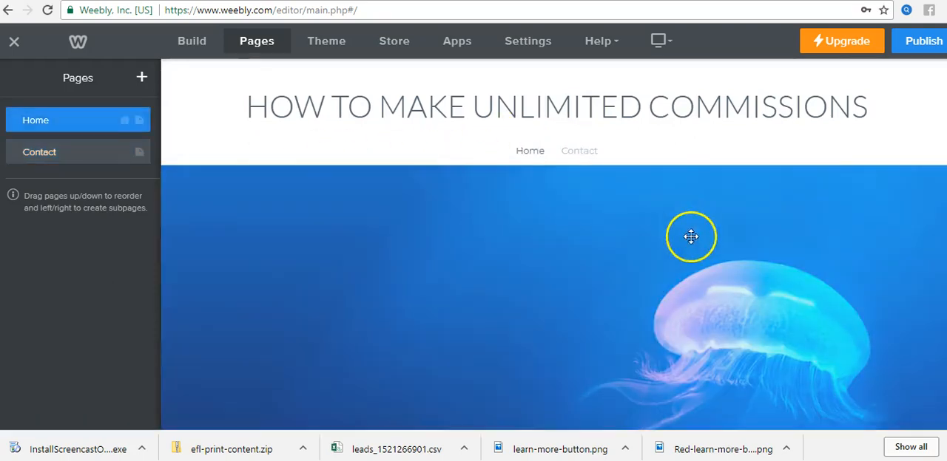
scroll(732, 200, down, 1)
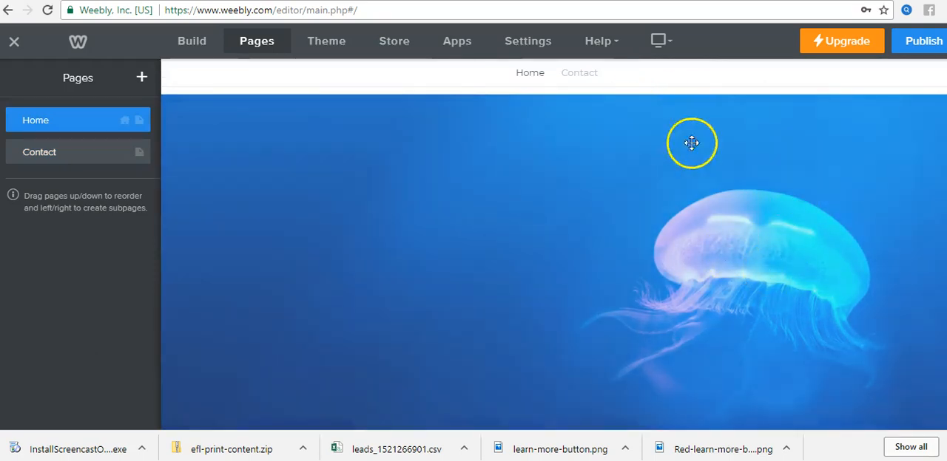
scroll(781, 192, down, 4)
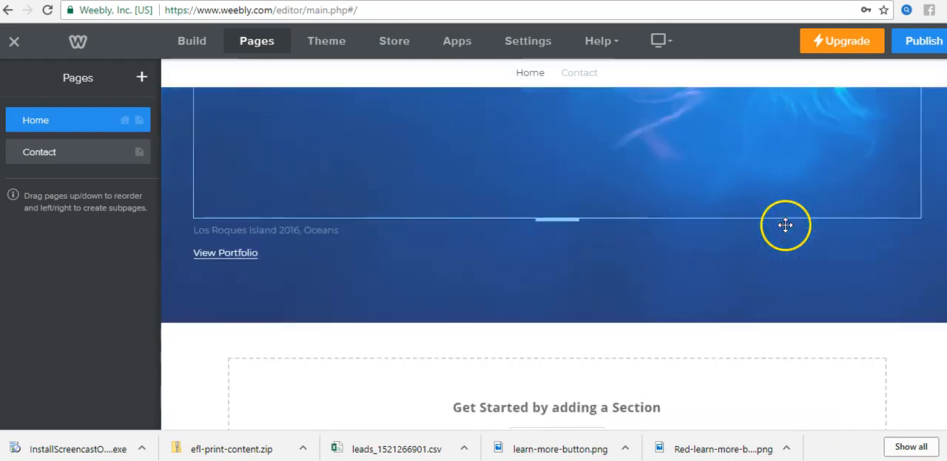
scroll(785, 229, up, 4)
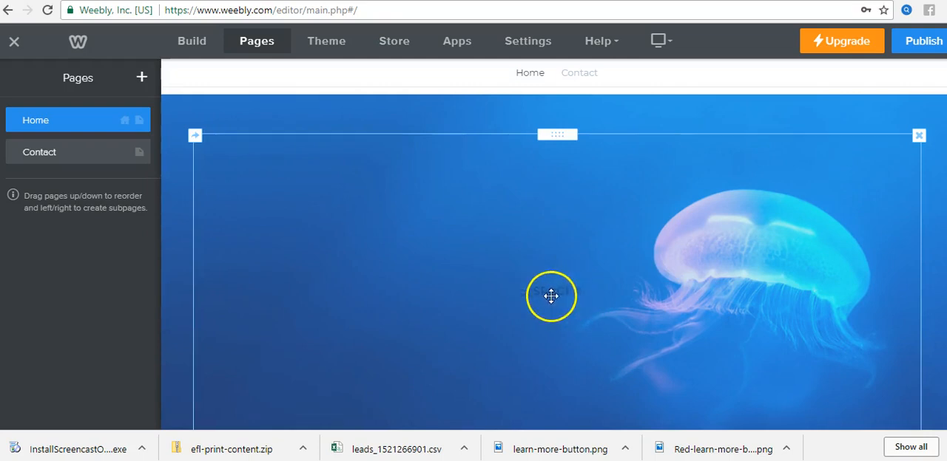
click(918, 139)
click(883, 90)
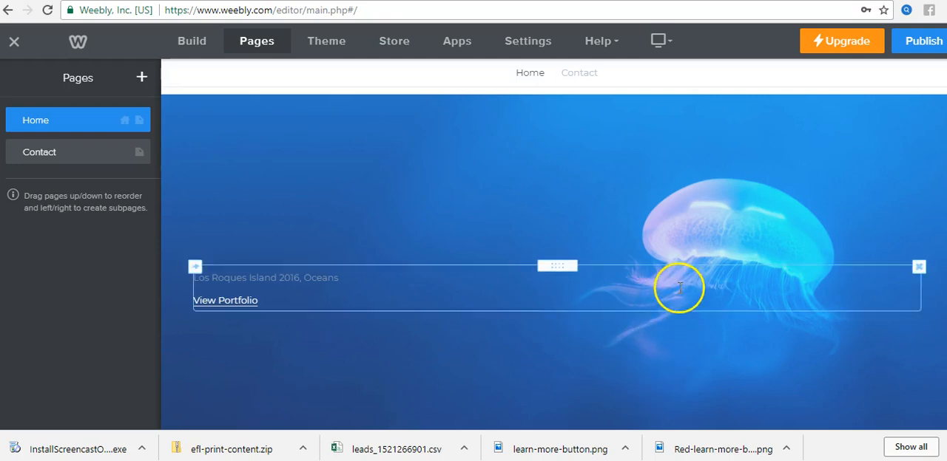
click(917, 266)
click(886, 229)
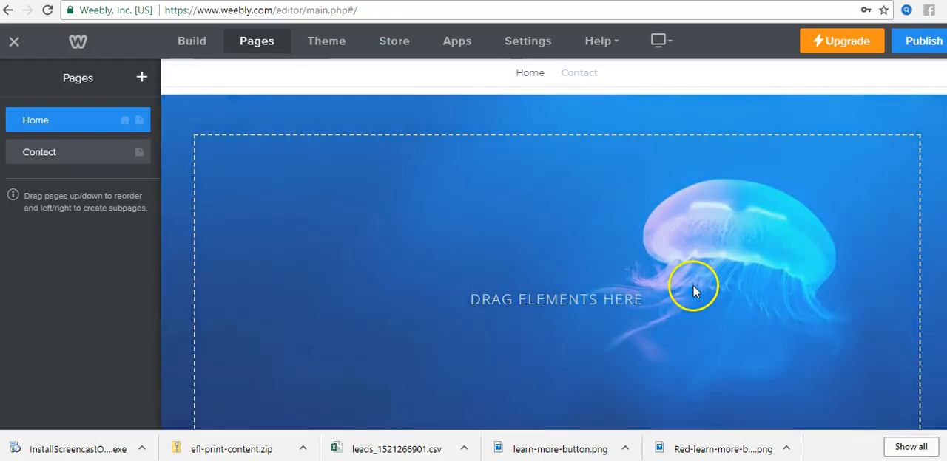
Step: Review the elements available for building the page, from the basic ones through structure, media and e-commerce
scroll(693, 288, down, 3)
scroll(739, 289, up, 5)
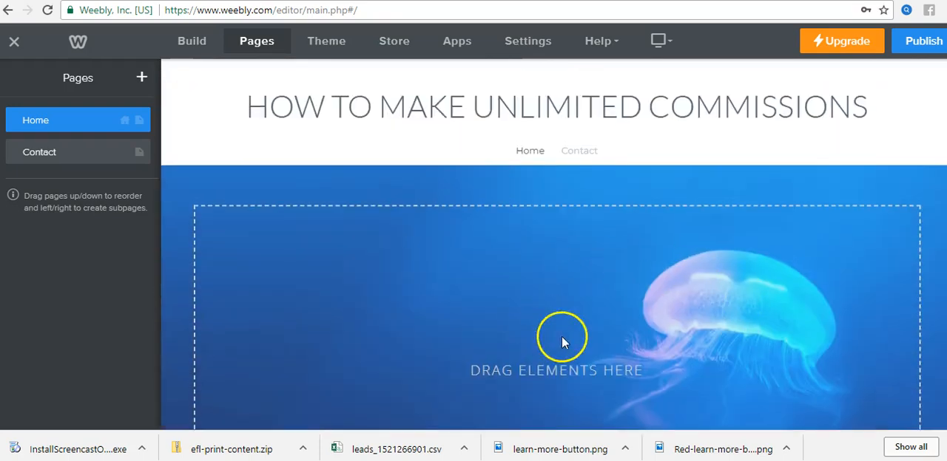
scroll(591, 310, down, 1)
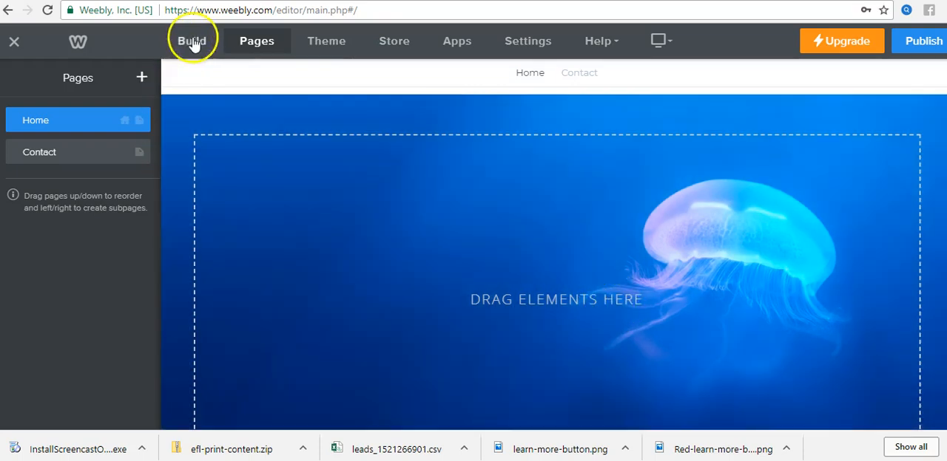
click(192, 41)
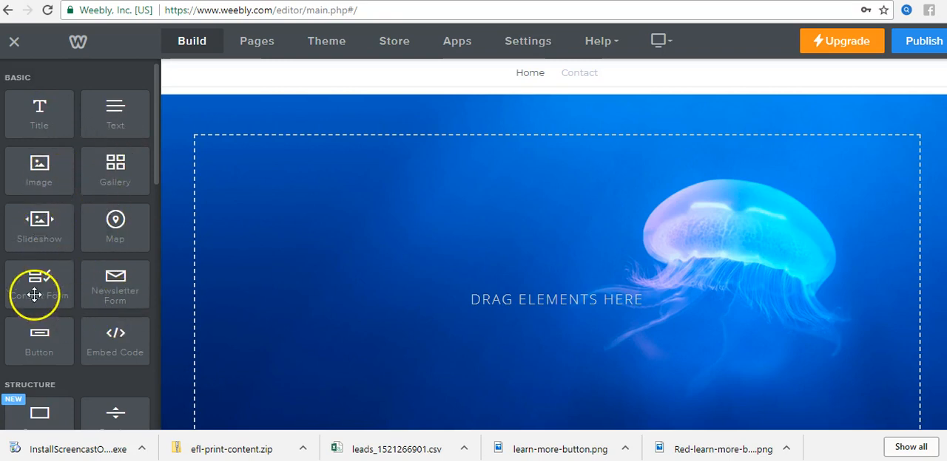
scroll(102, 327, down, 1)
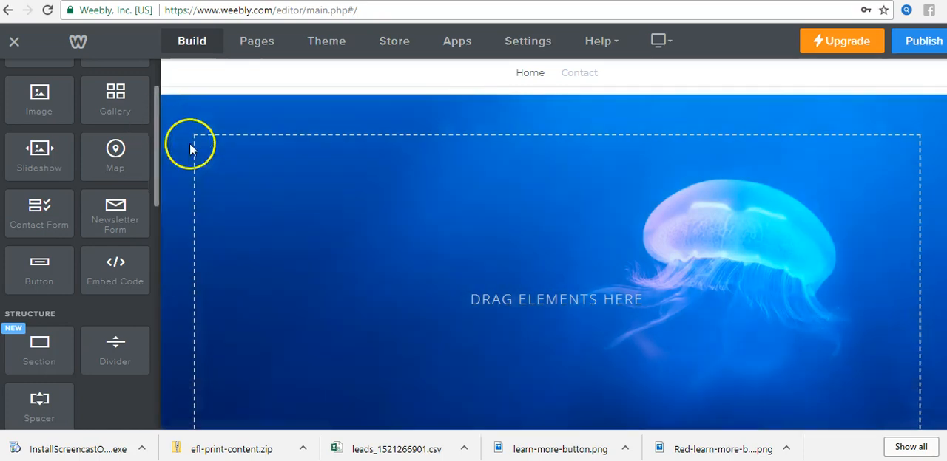
scroll(120, 274, down, 10)
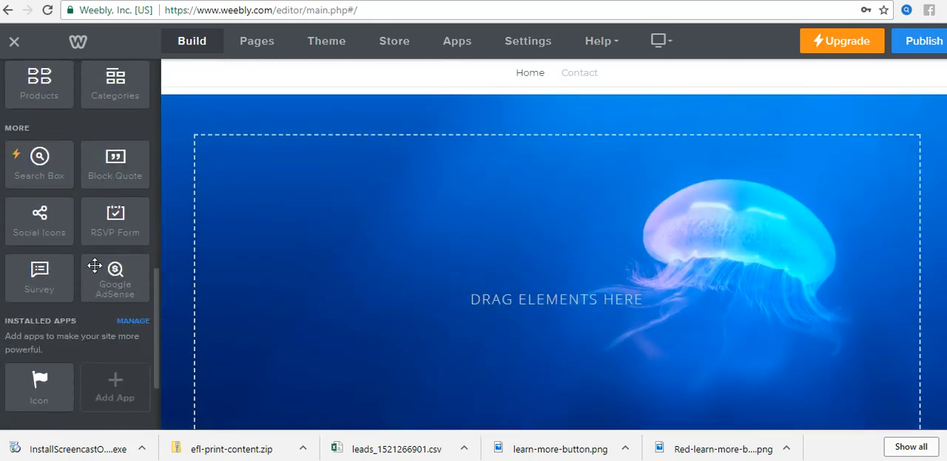
scroll(95, 266, up, 5)
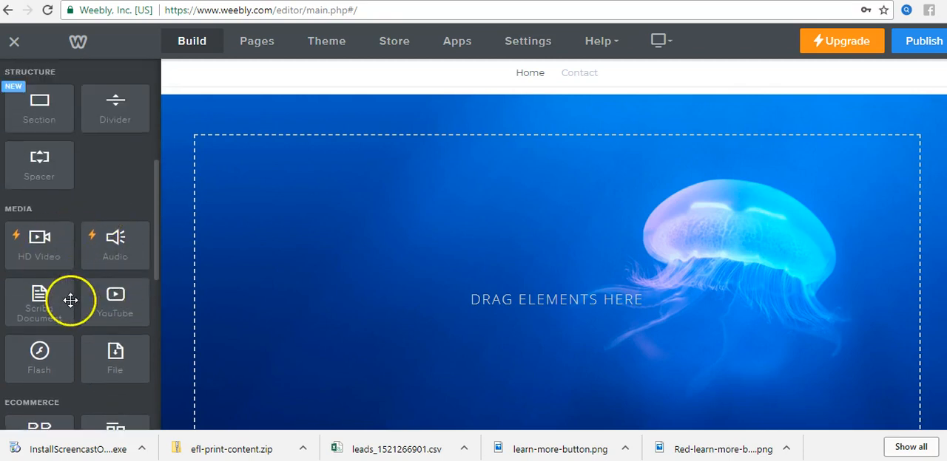
scroll(77, 295, up, 5)
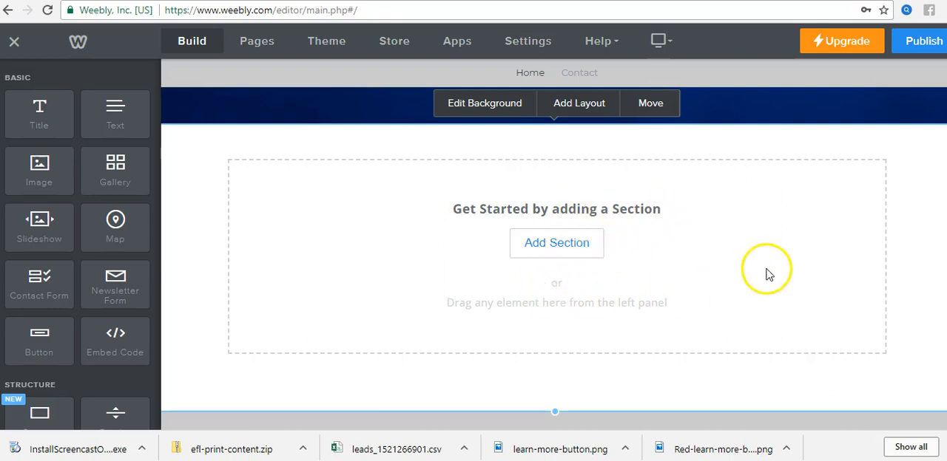
Step: Examine the Home page's emptied header and the blank content section beneath it
scroll(790, 272, down, 1)
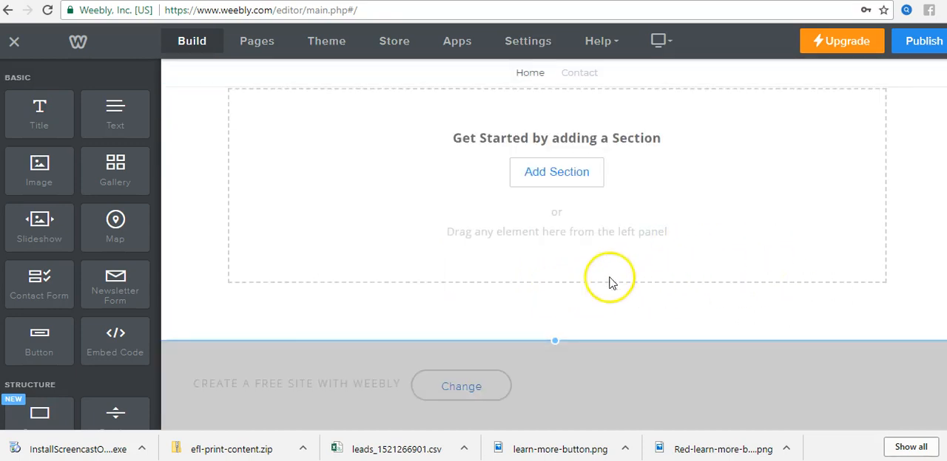
scroll(716, 265, up, 1)
scroll(747, 199, up, 2)
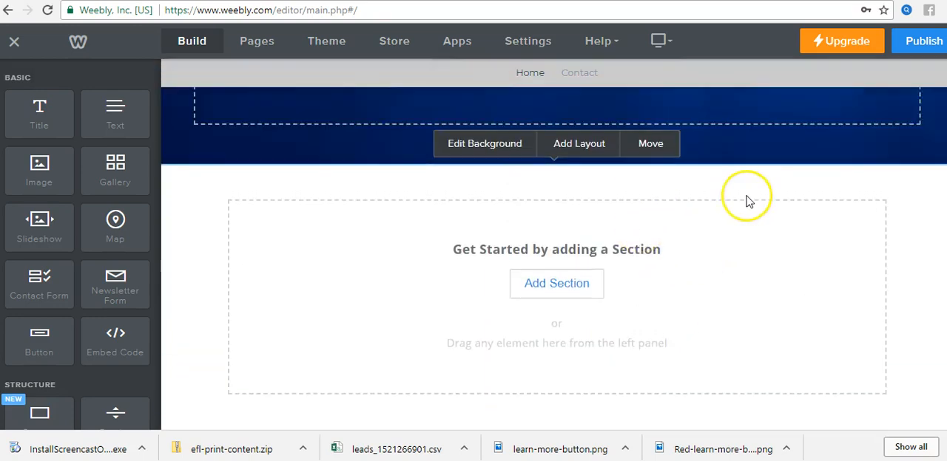
scroll(746, 195, up, 1)
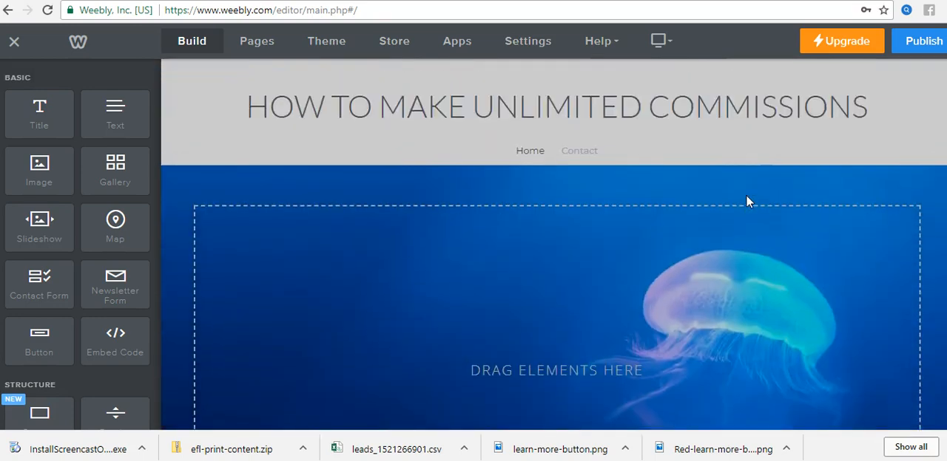
scroll(784, 199, down, 1)
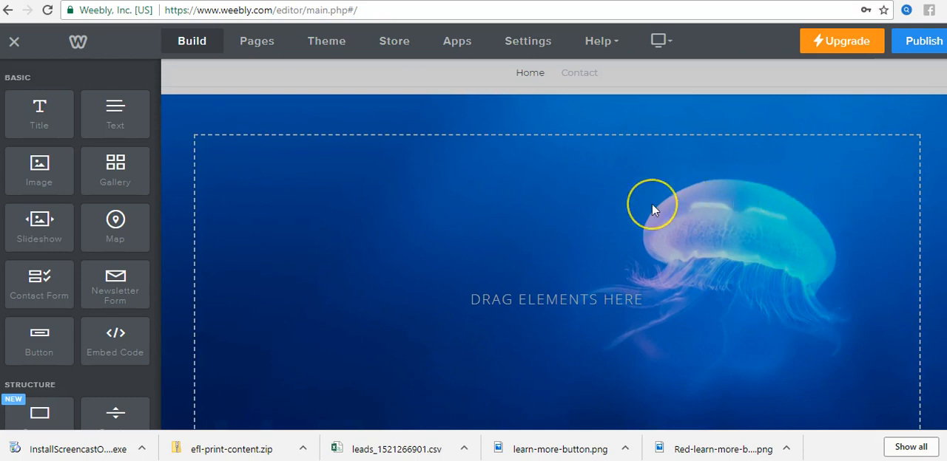
scroll(687, 220, down, 5)
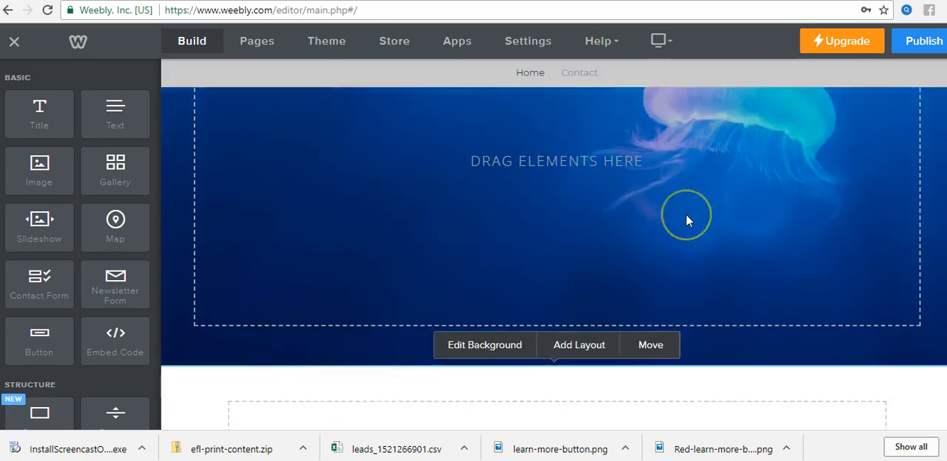
scroll(765, 222, up, 2)
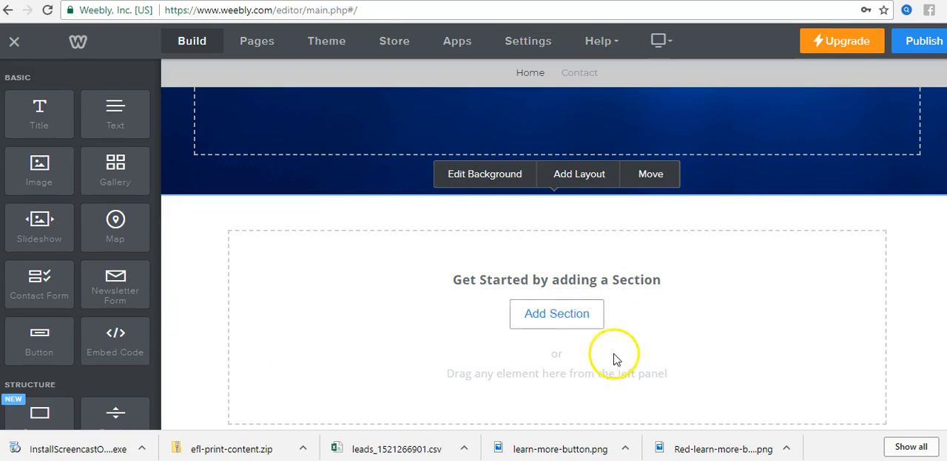
Step: Try to reduce the height of the empty content section between the Home page's header and footer
scroll(742, 343, down, 2)
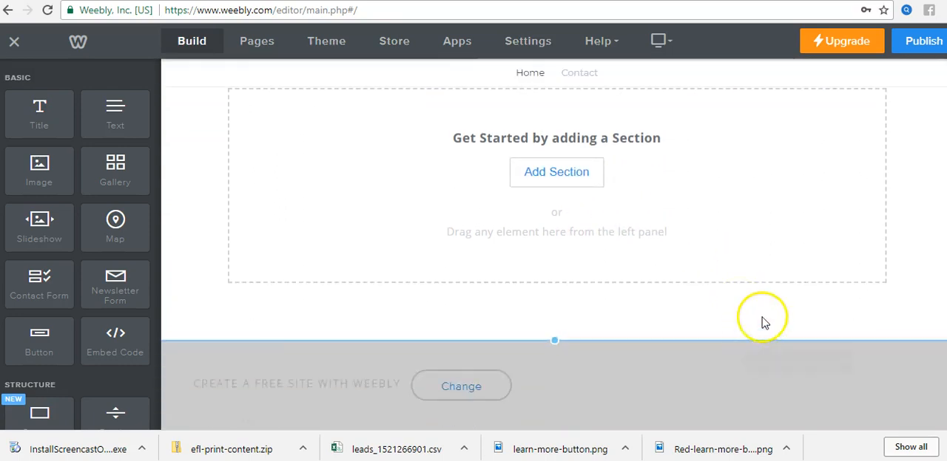
drag(558, 343, 558, 209)
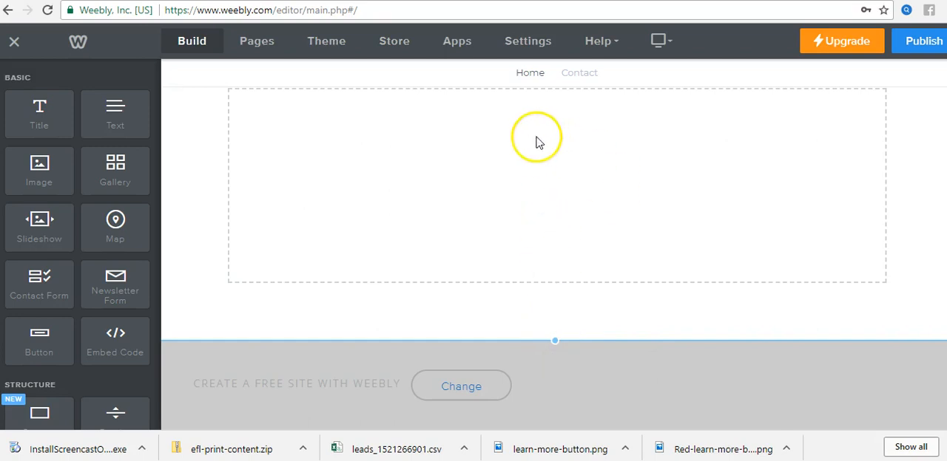
scroll(585, 303, up, 3)
scroll(580, 307, down, 1)
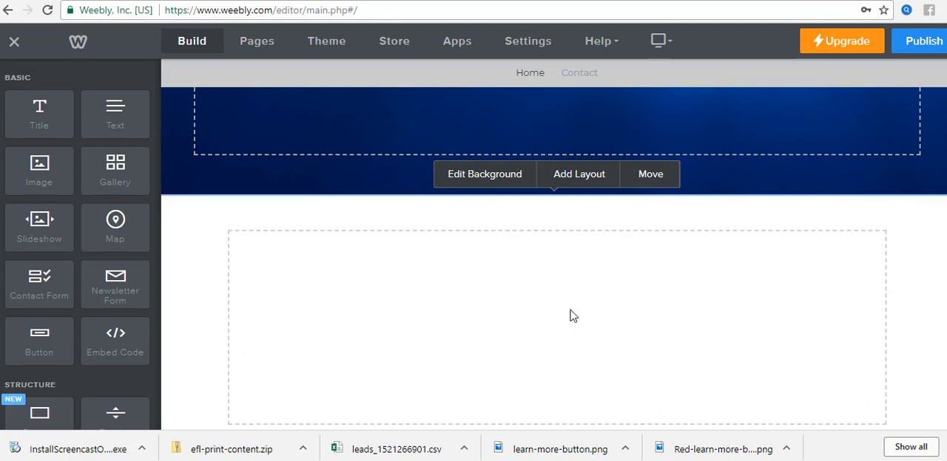
scroll(584, 311, down, 2)
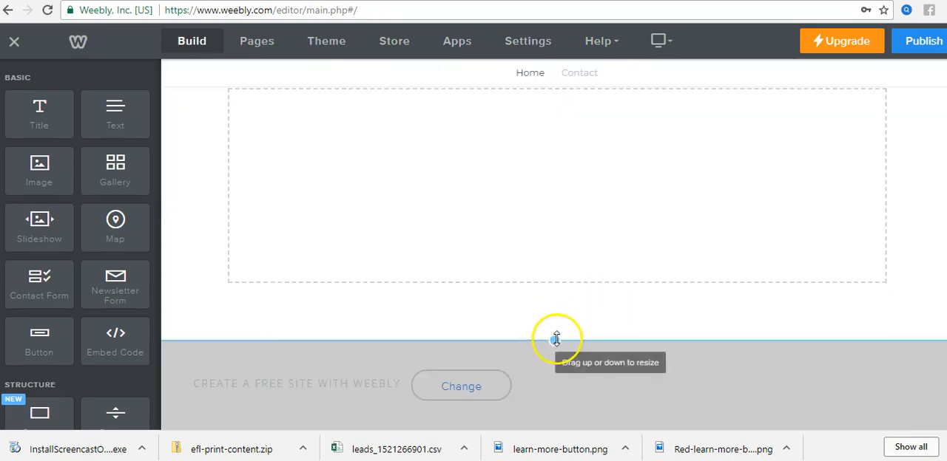
drag(557, 338, 549, 285)
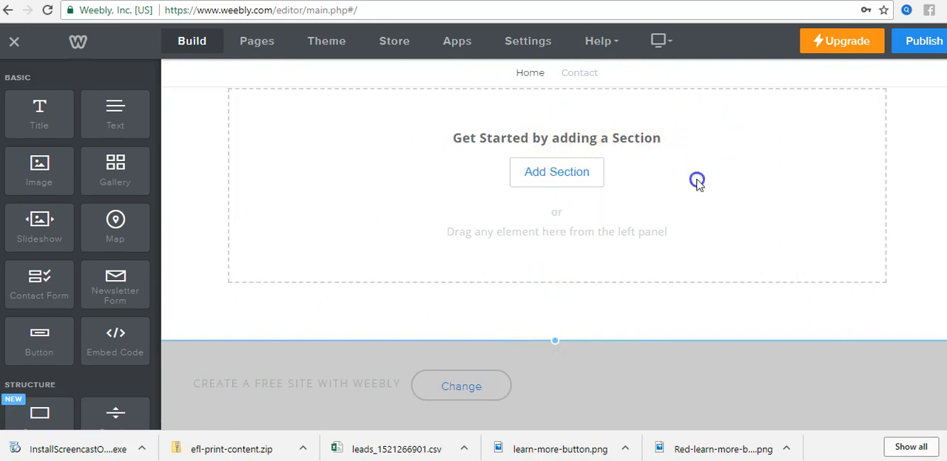
Step: Switch the Home page header's background from the jellyfish image to the Color type
scroll(784, 218, up, 2)
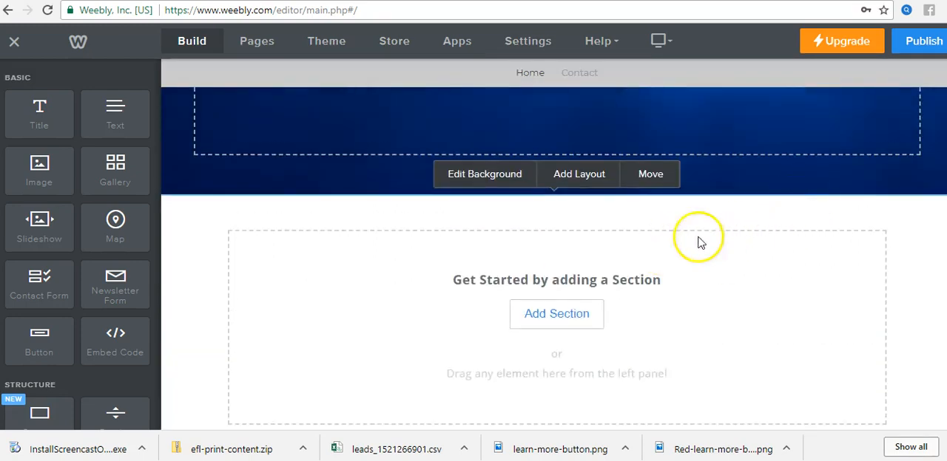
scroll(748, 237, up, 5)
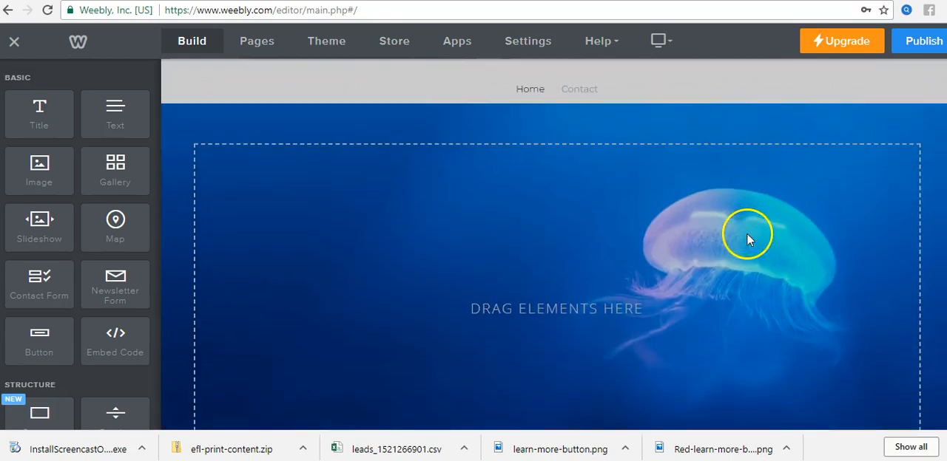
scroll(747, 239, down, 1)
scroll(618, 205, up, 1)
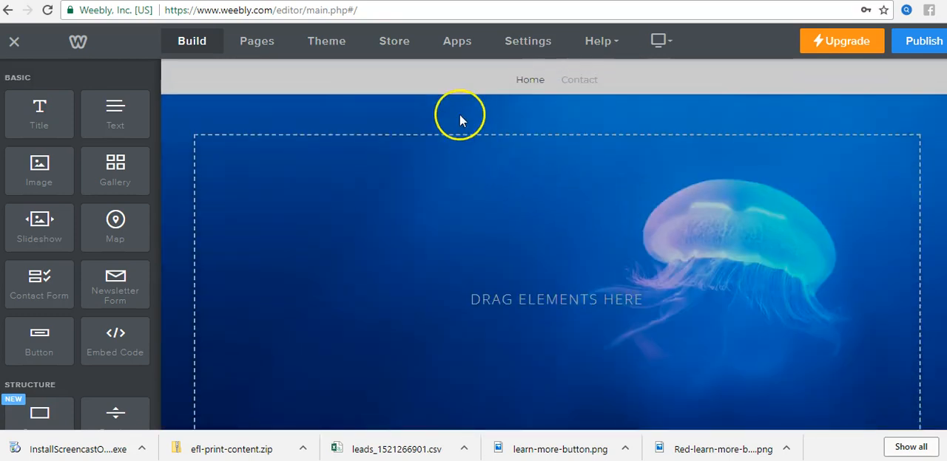
scroll(712, 249, down, 2)
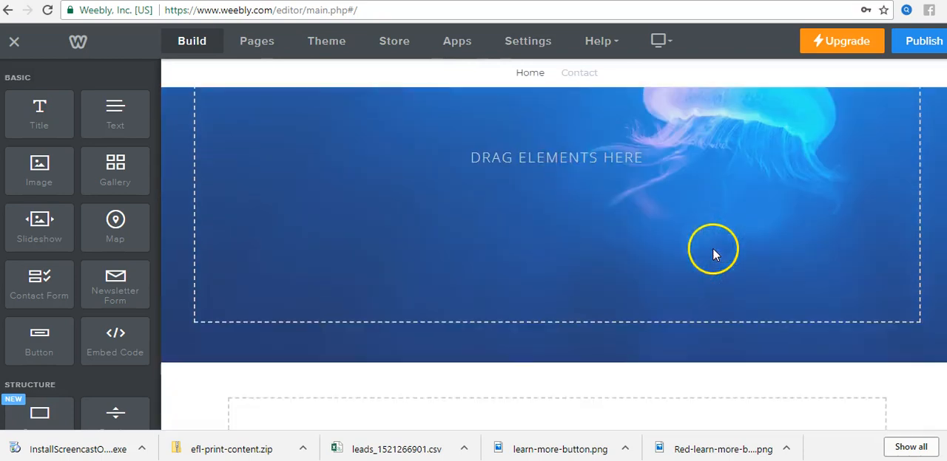
scroll(545, 334, down, 2)
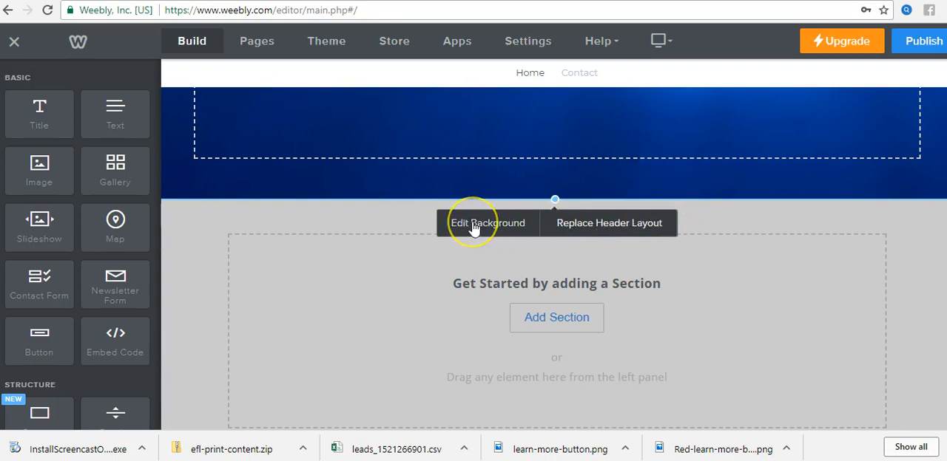
click(542, 224)
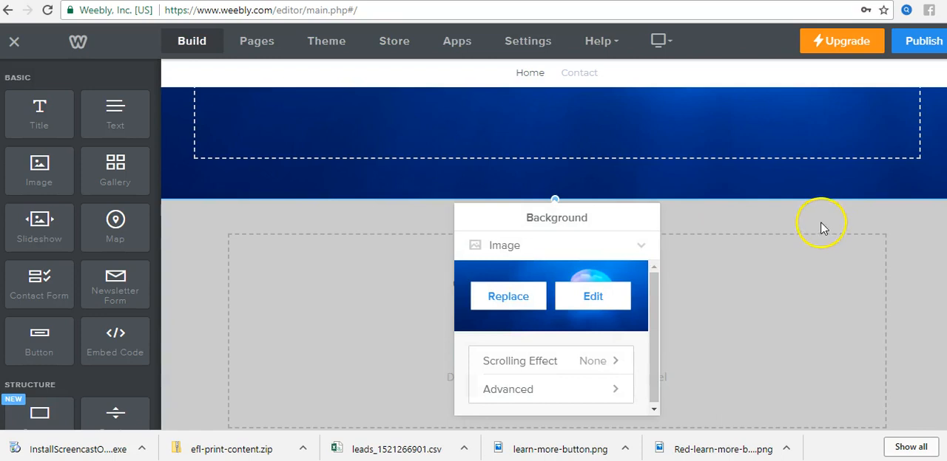
click(640, 245)
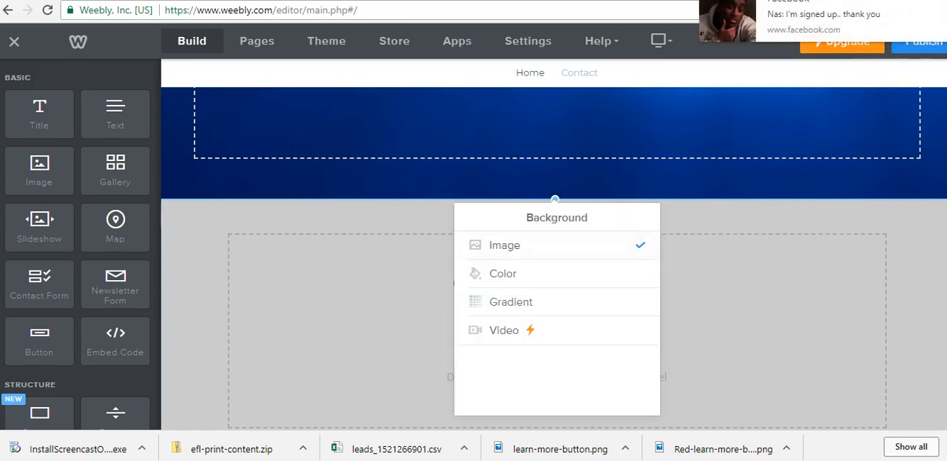
click(545, 275)
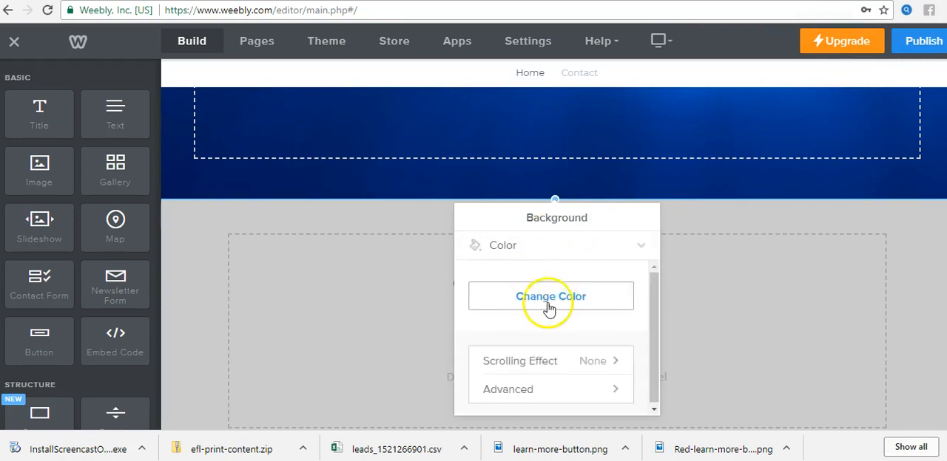
click(560, 247)
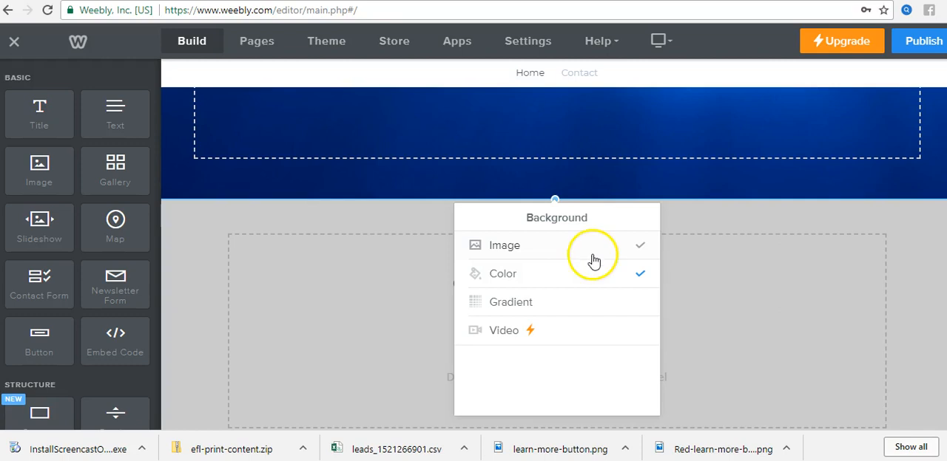
click(585, 275)
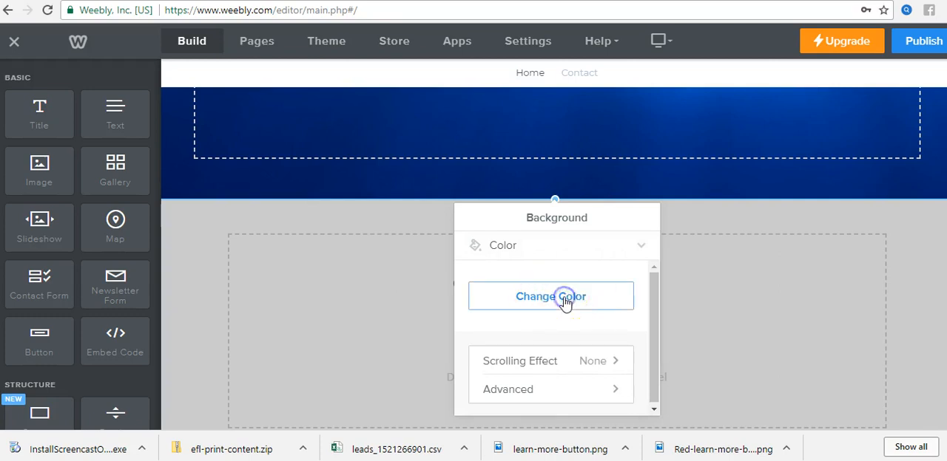
Step: Set the Home page header's background color to white and close the background settings
click(565, 304)
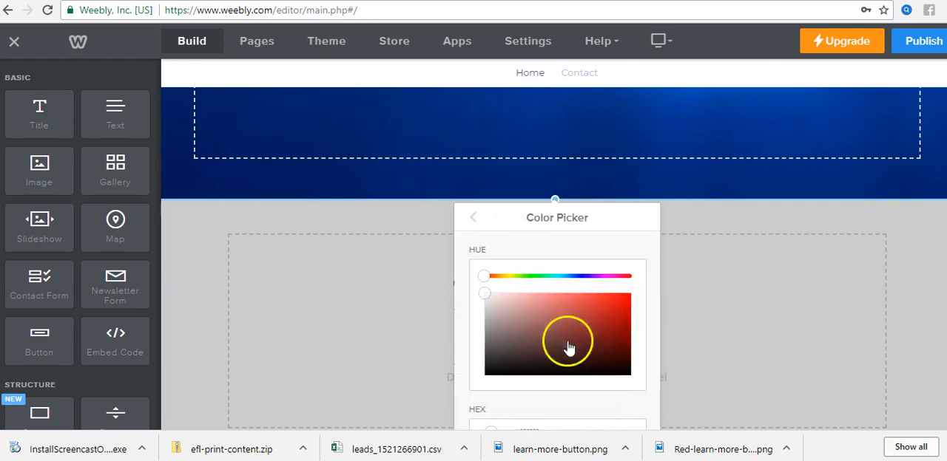
click(474, 293)
click(651, 176)
scroll(736, 207, up, 5)
scroll(771, 234, down, 1)
scroll(771, 234, up, 1)
click(700, 145)
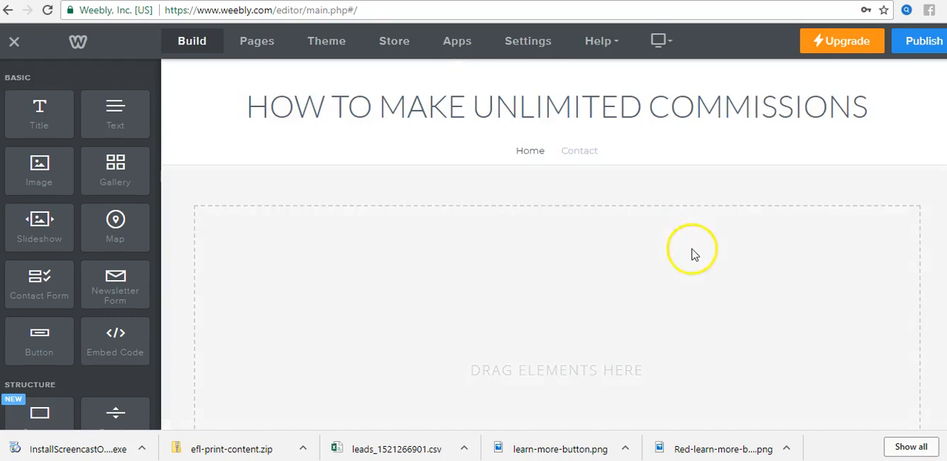
Step: Add a YouTube video element to the empty drop area of the Home page header
scroll(699, 177, down, 3)
scroll(668, 194, up, 2)
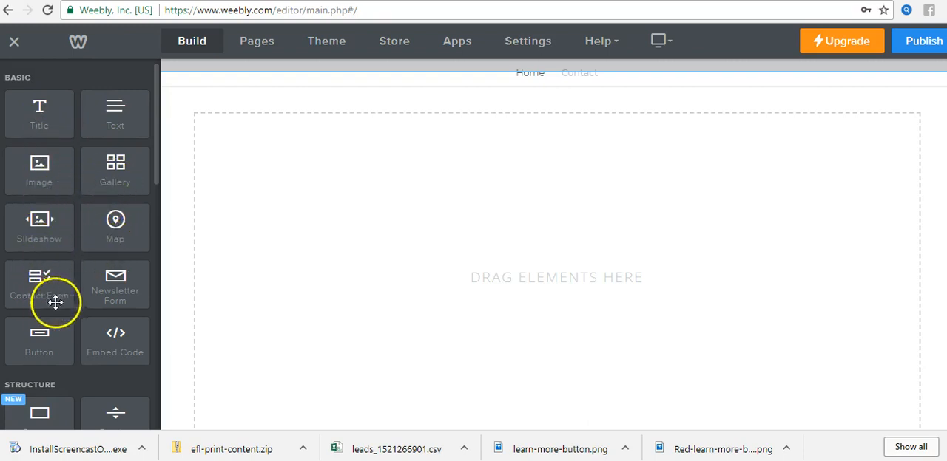
scroll(64, 333, down, 3)
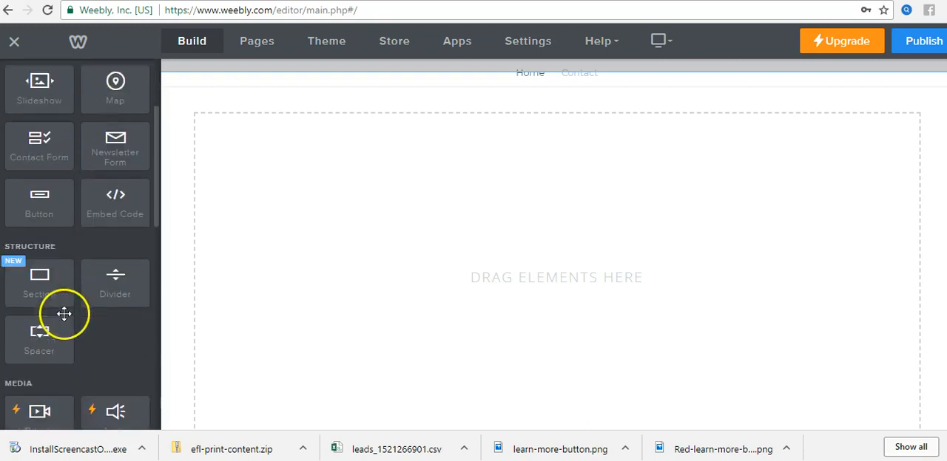
scroll(121, 302, down, 1)
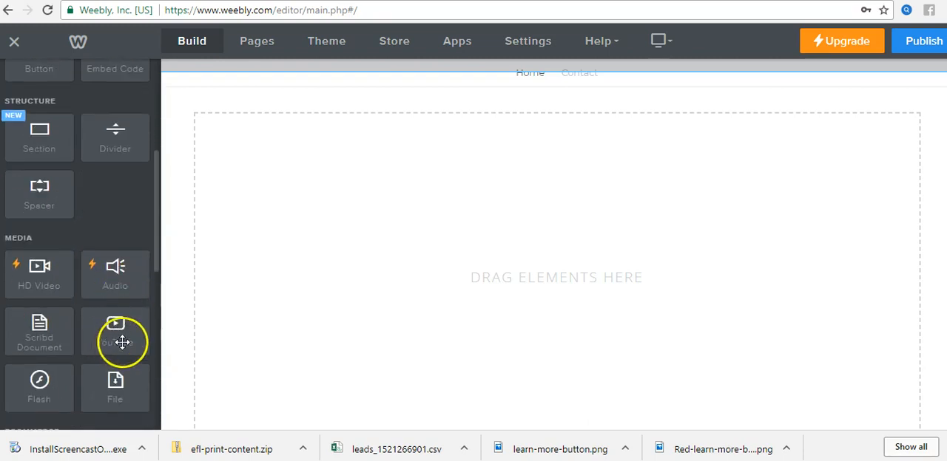
drag(113, 333, 559, 261)
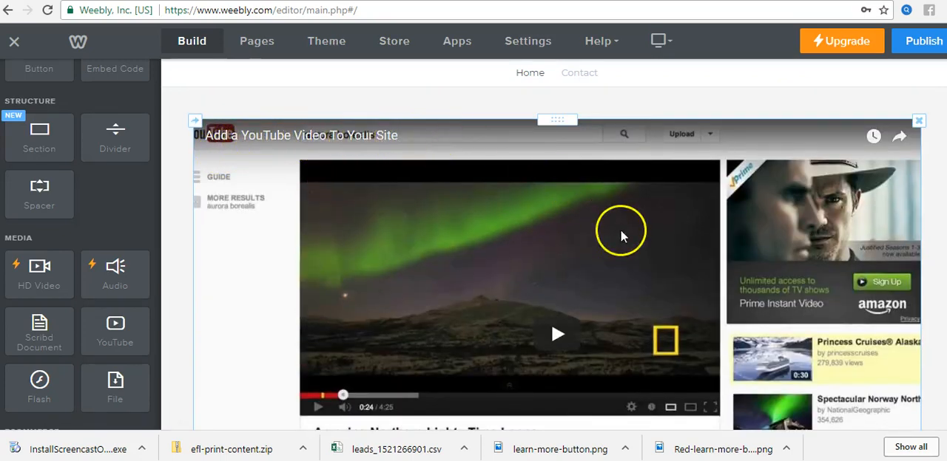
scroll(620, 235, down, 3)
Step: Open the video element's settings, switch to YouTube and copy the address of the "Power Lead System Review 2018" video
click(513, 143)
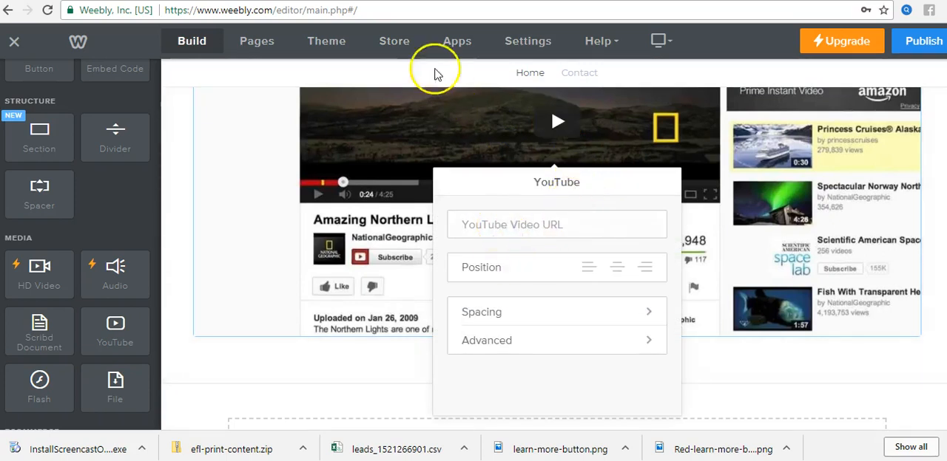
click(347, 1)
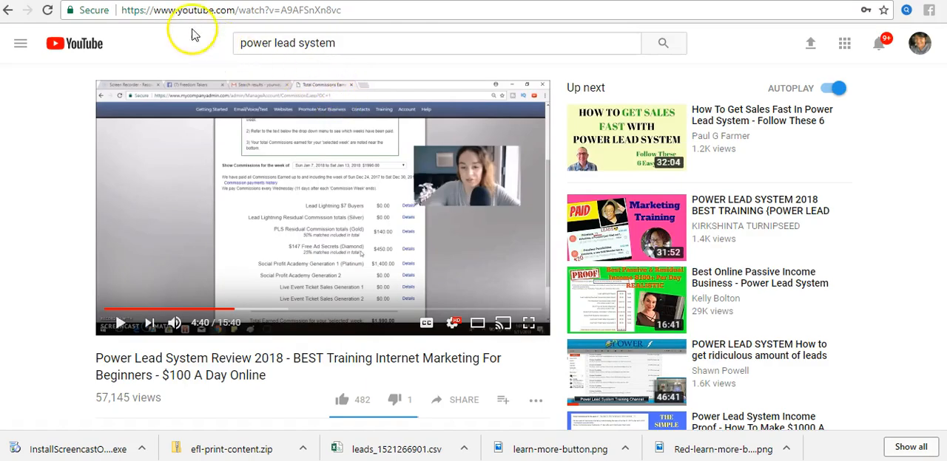
drag(380, 11, 244, 9)
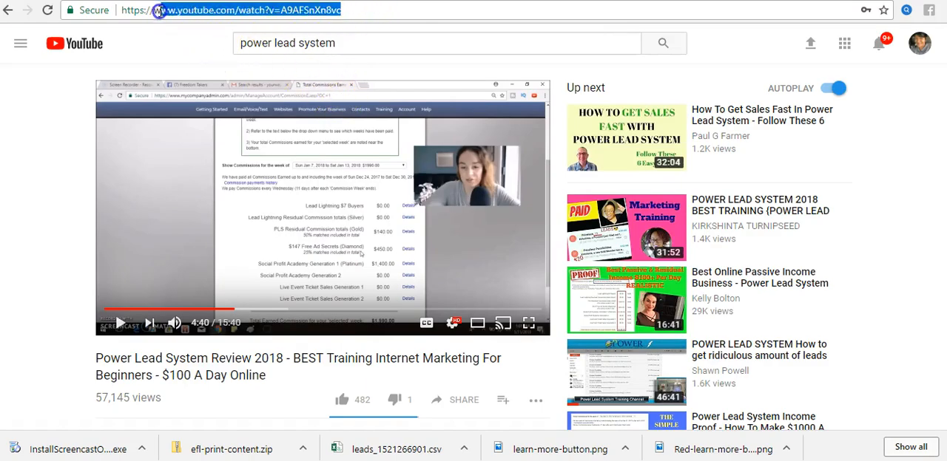
right_click(208, 10)
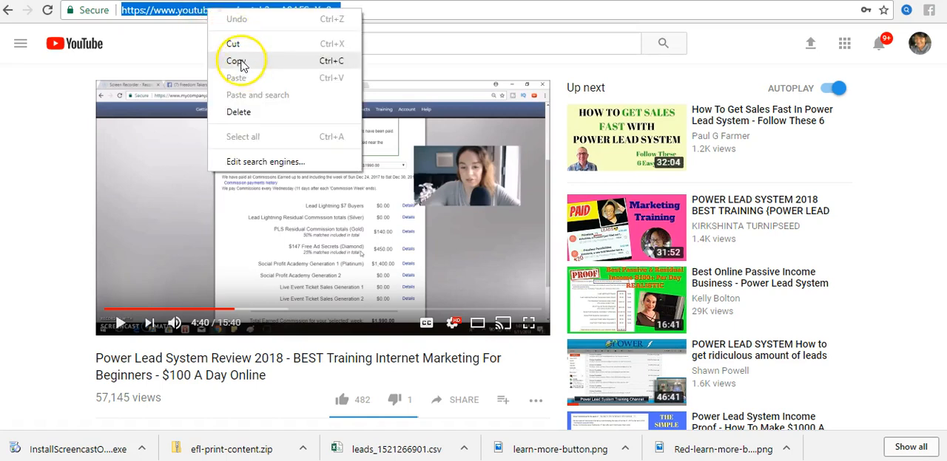
click(238, 62)
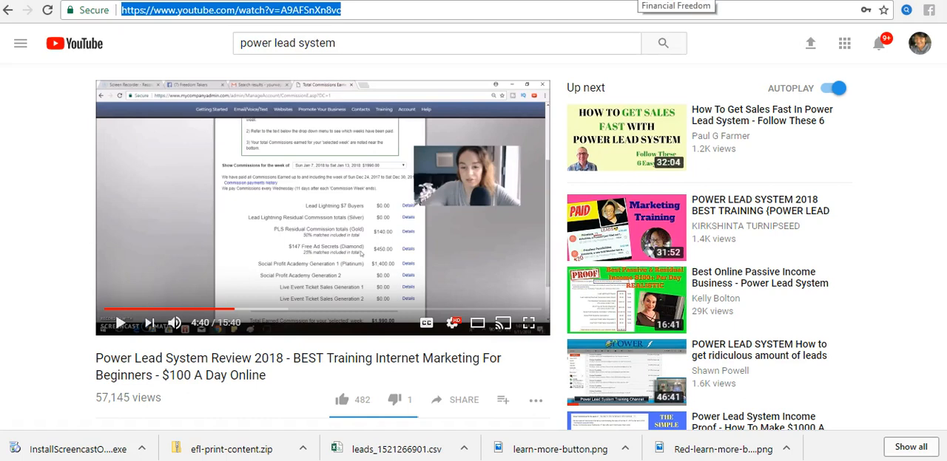
click(675, 2)
right_click(515, 224)
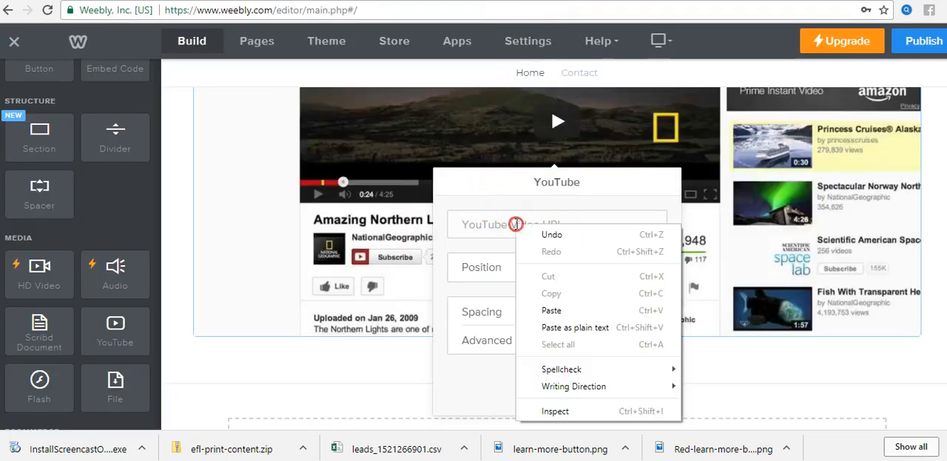
click(551, 310)
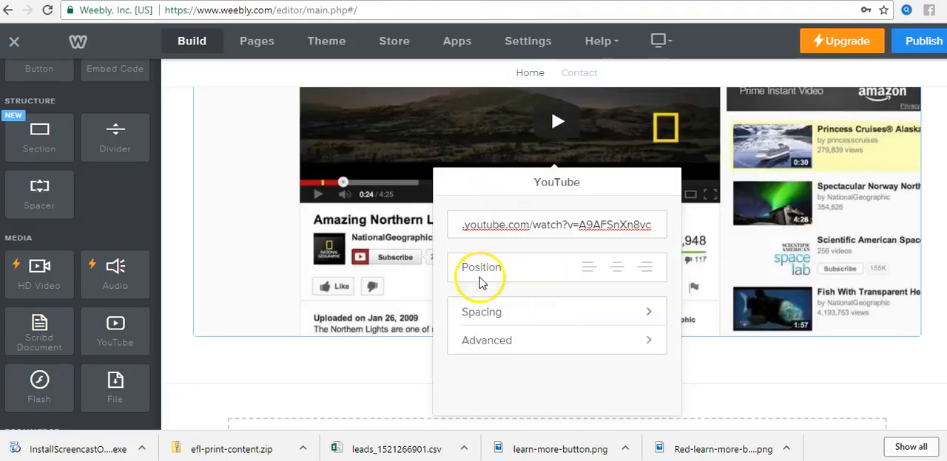
click(617, 269)
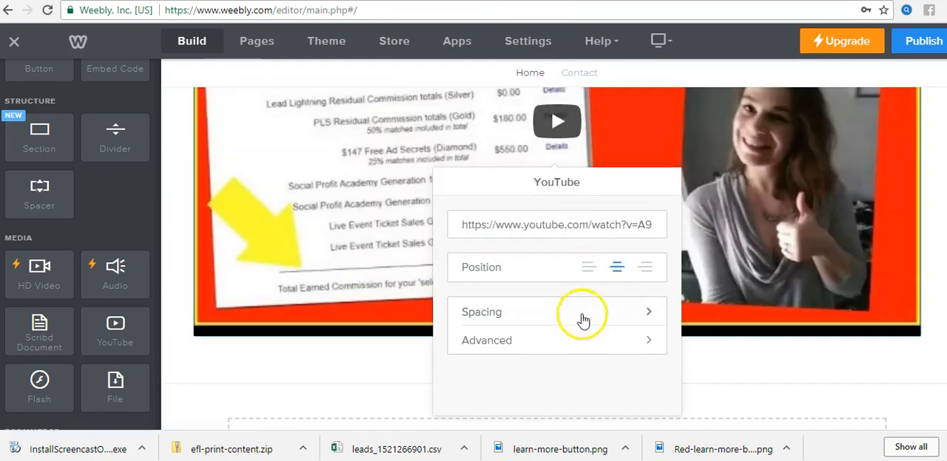
click(657, 222)
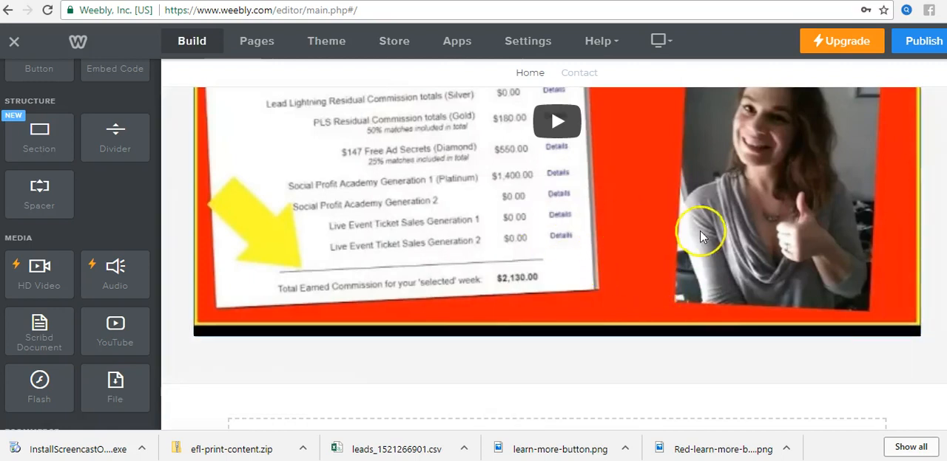
scroll(695, 229, up, 3)
scroll(699, 237, up, 1)
scroll(592, 259, down, 2)
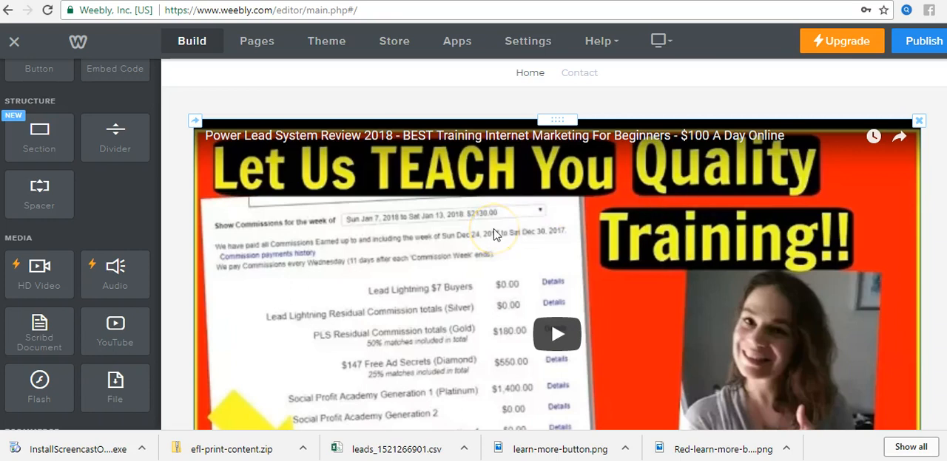
Step: Switch to YouTube and open the embed code for the "Power Lead System Review 2018" video from its sharing options
click(399, 0)
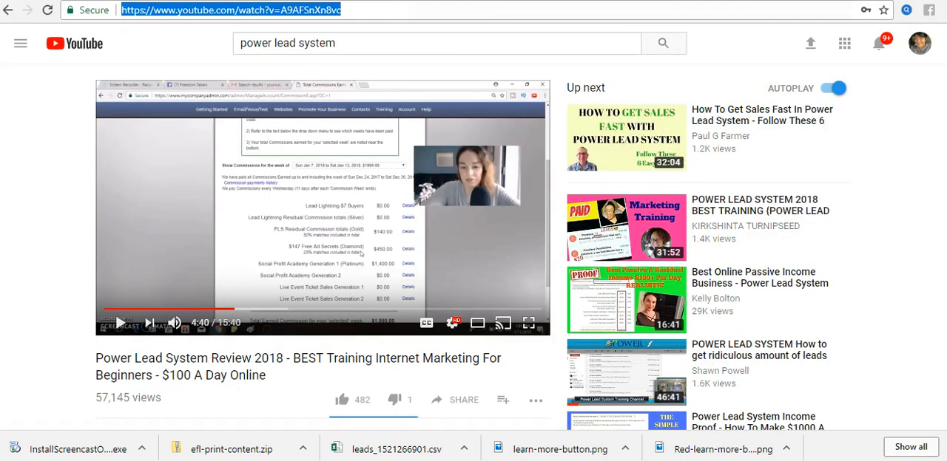
scroll(492, 247, down, 2)
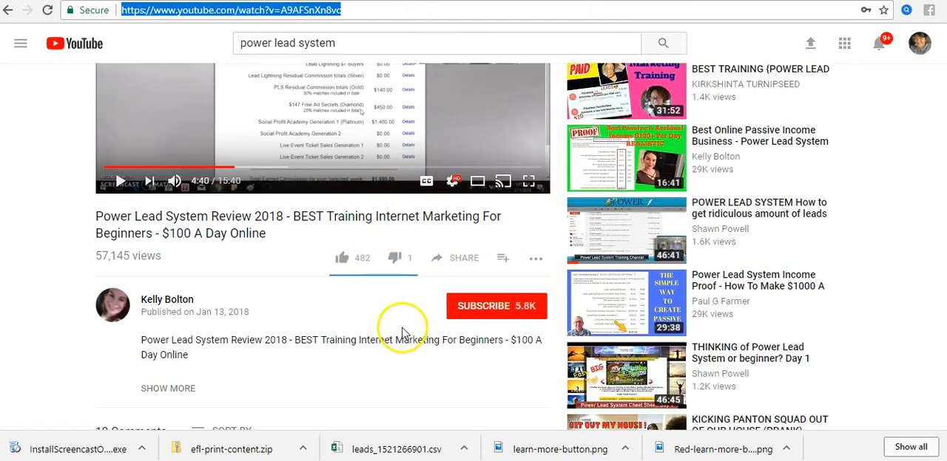
click(439, 260)
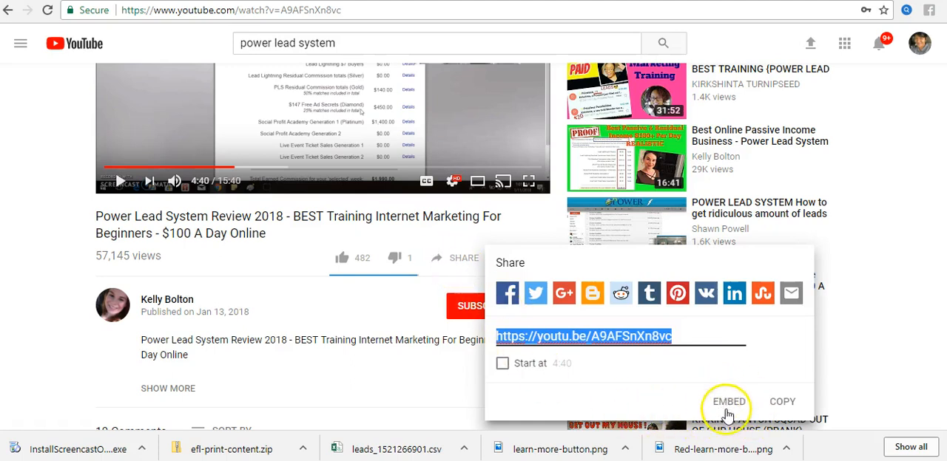
click(727, 401)
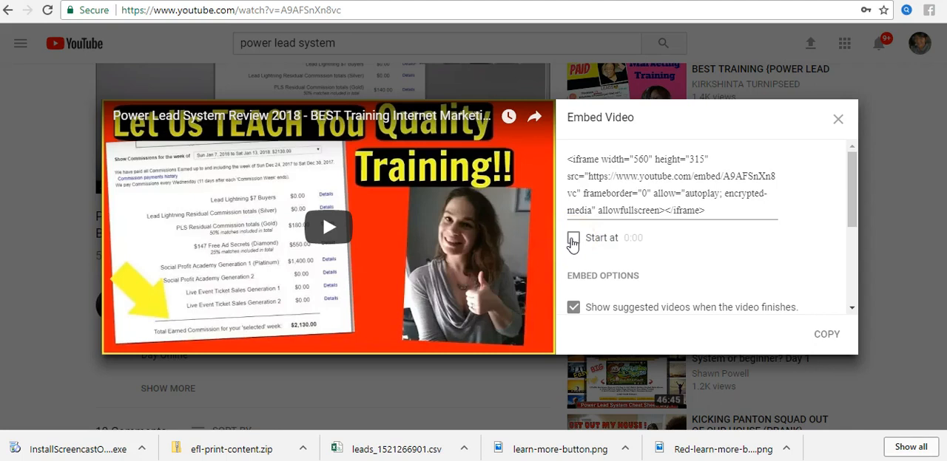
Step: Make the embedded video start at 0:00 and disable suggested videos, player controls, and the video title and player actions
click(572, 239)
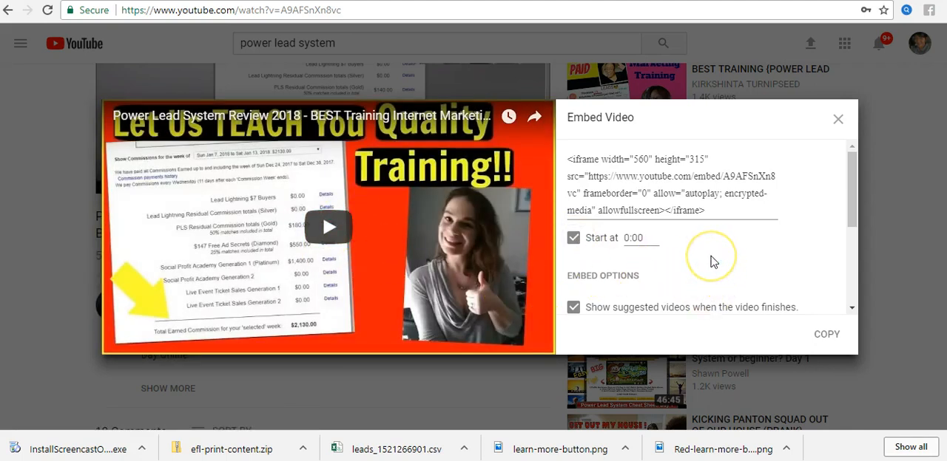
scroll(710, 261, down, 1)
scroll(710, 260, down, 1)
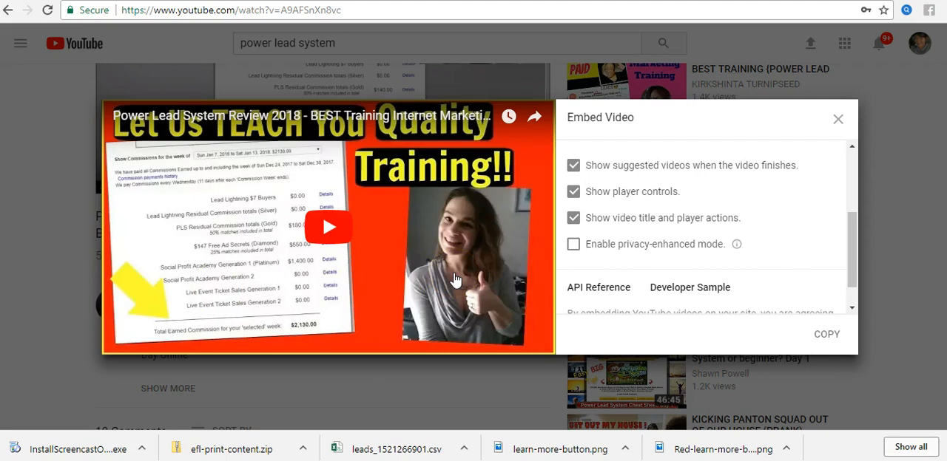
click(571, 169)
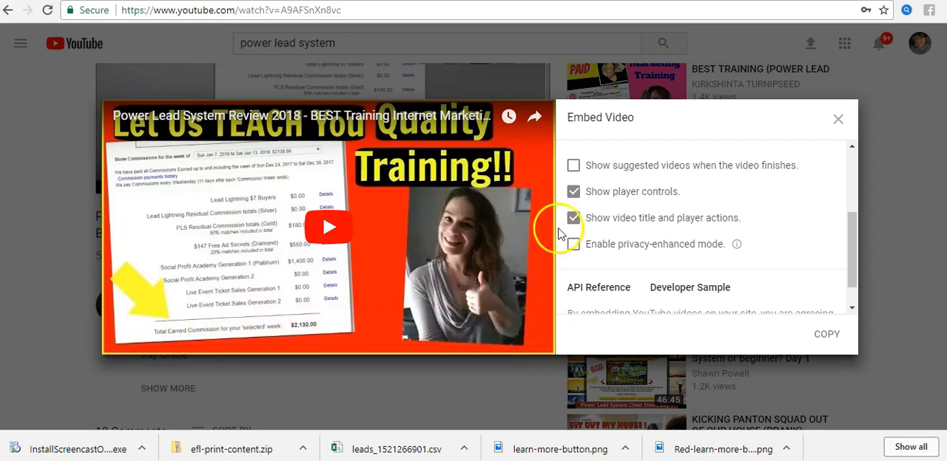
click(573, 192)
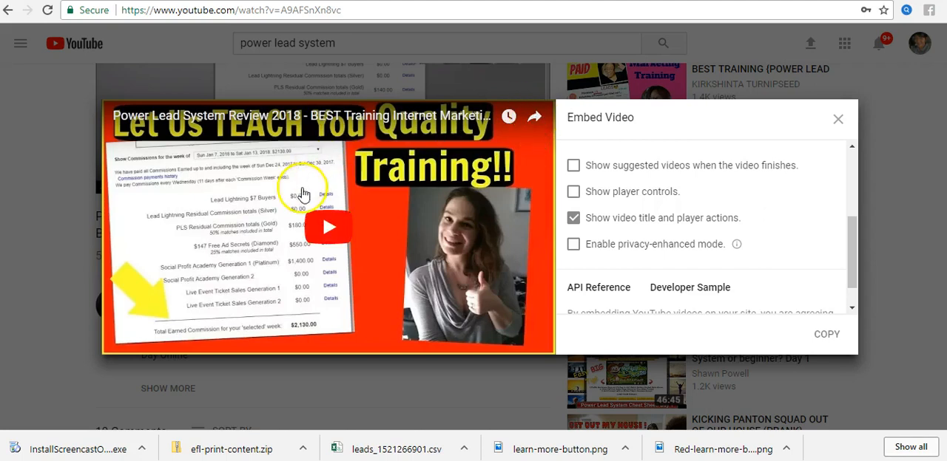
click(573, 218)
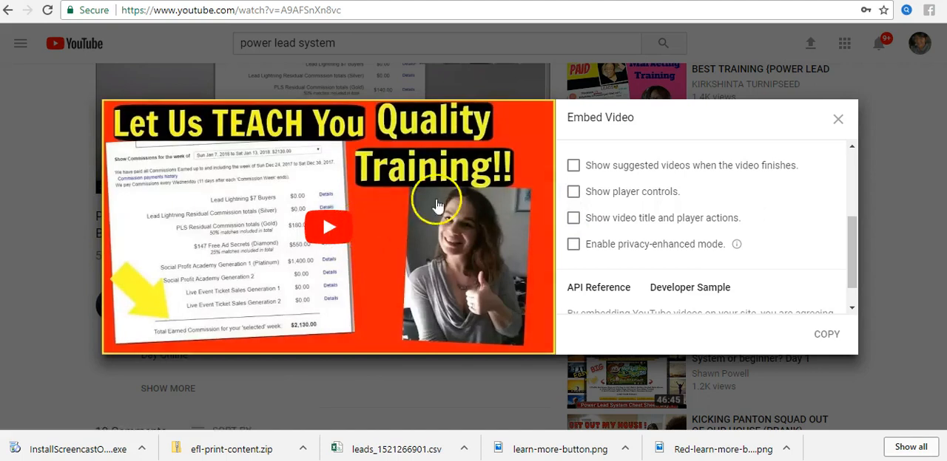
Step: Copy the full iframe embed code of the "Power Lead System Review 2018" video and close the Embed Video window
scroll(741, 245, down, 1)
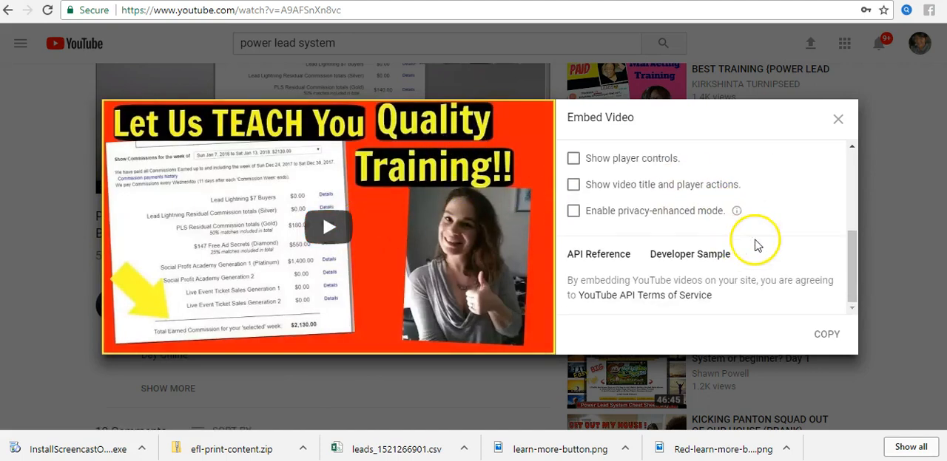
scroll(790, 244, up, 3)
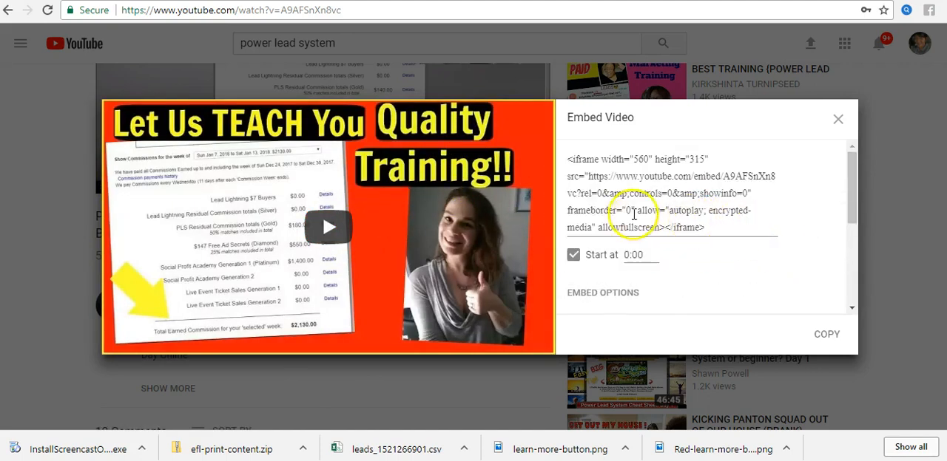
click(622, 193)
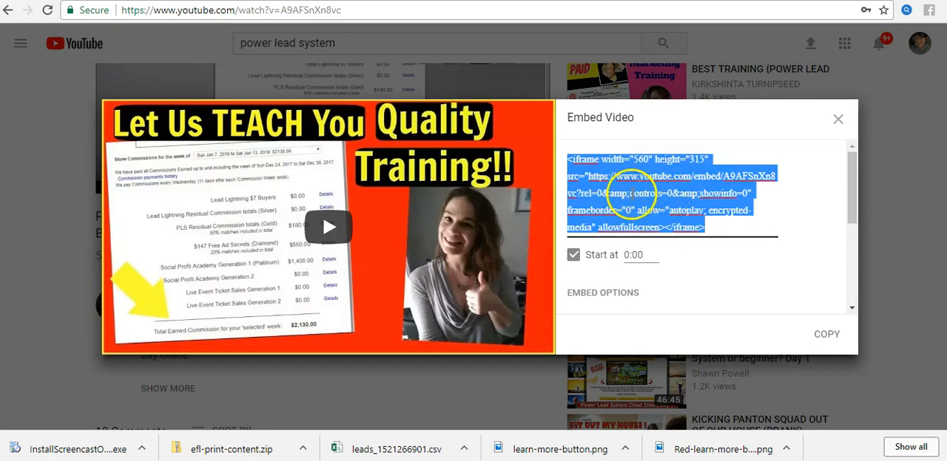
click(677, 252)
click(620, 198)
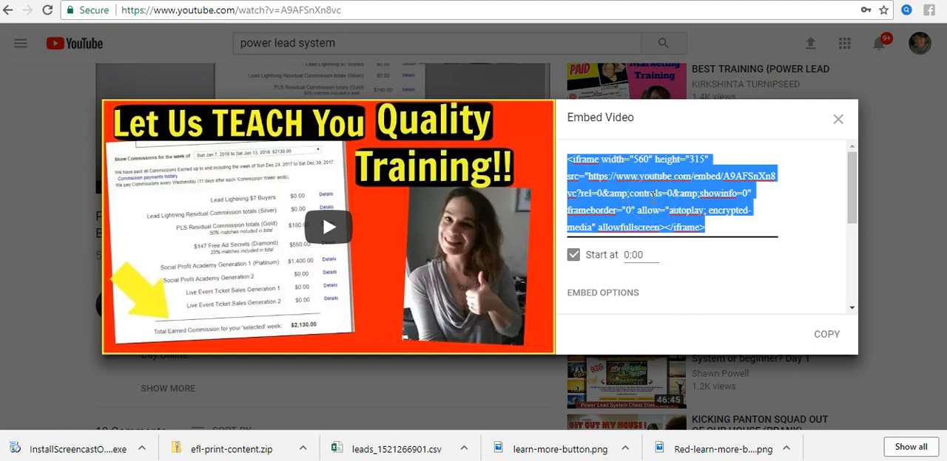
click(829, 335)
click(838, 120)
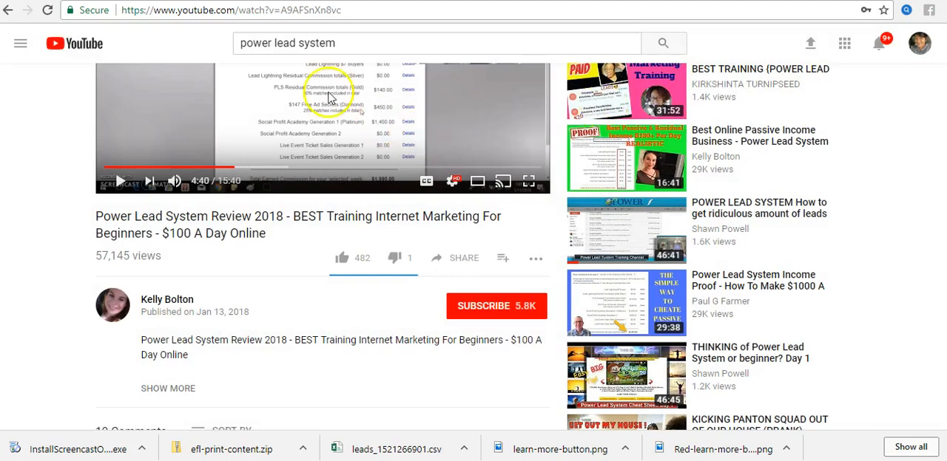
Step: Switch to Weebly, play the YouTube video in the Home page element briefly and pause it
click(343, 0)
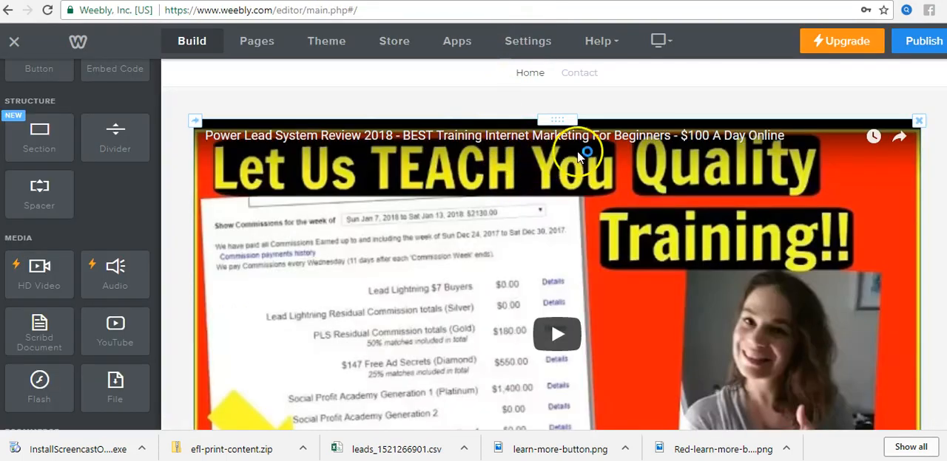
click(496, 179)
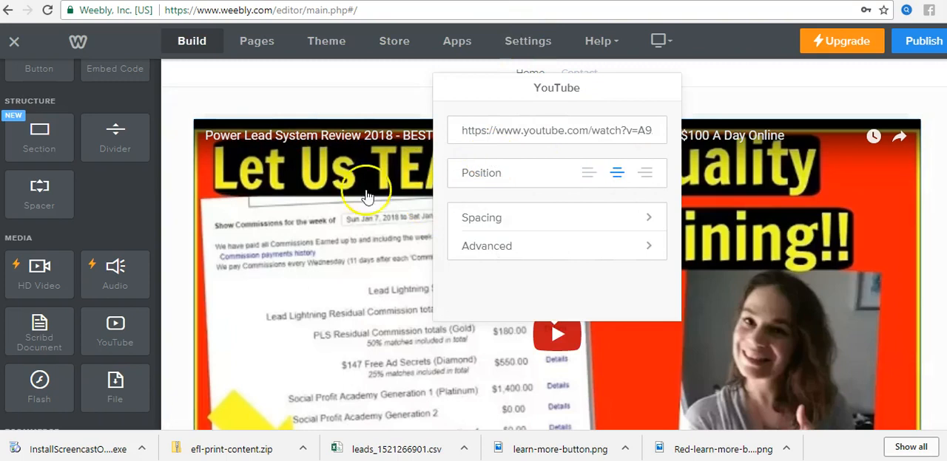
click(808, 172)
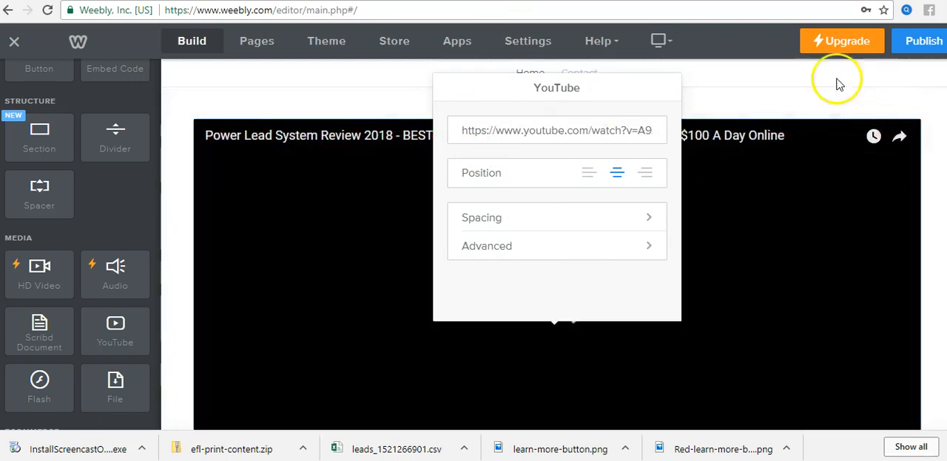
click(778, 94)
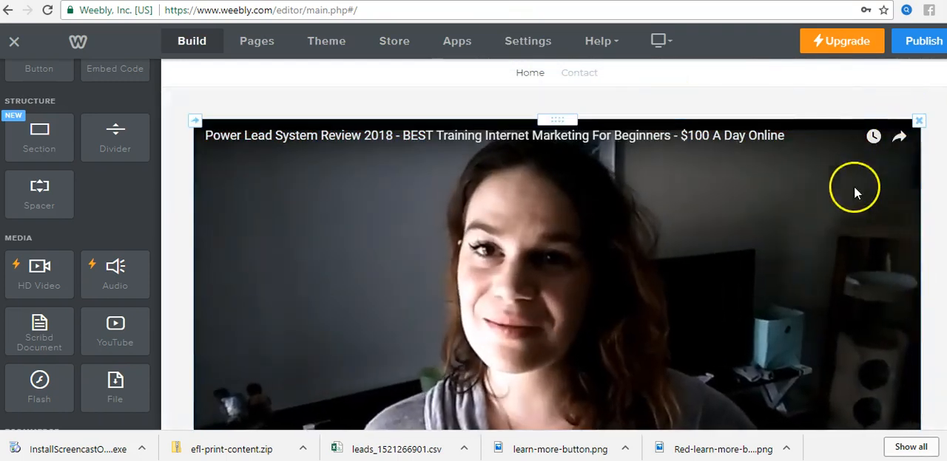
click(534, 343)
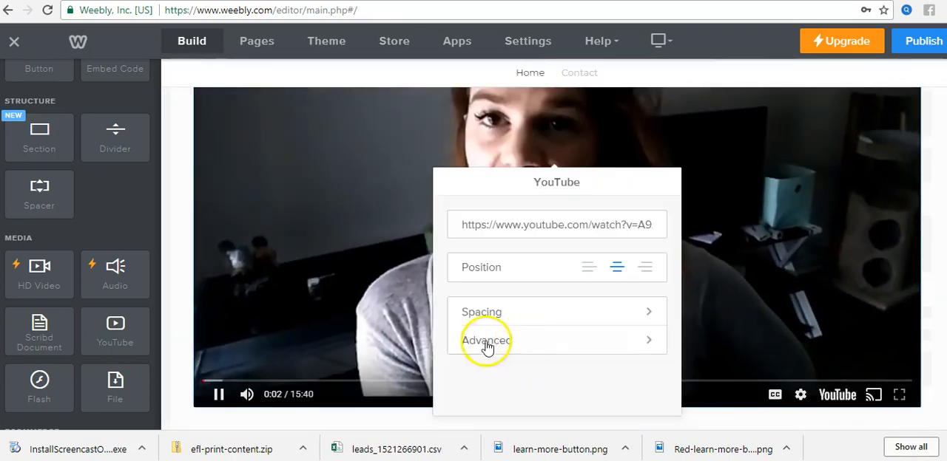
click(216, 395)
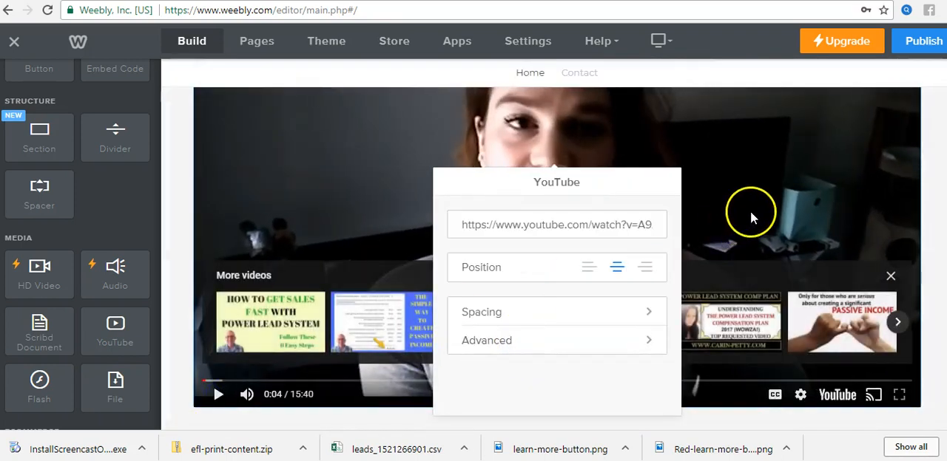
Step: Delete the YouTube video element from the Home page
scroll(794, 256, down, 2)
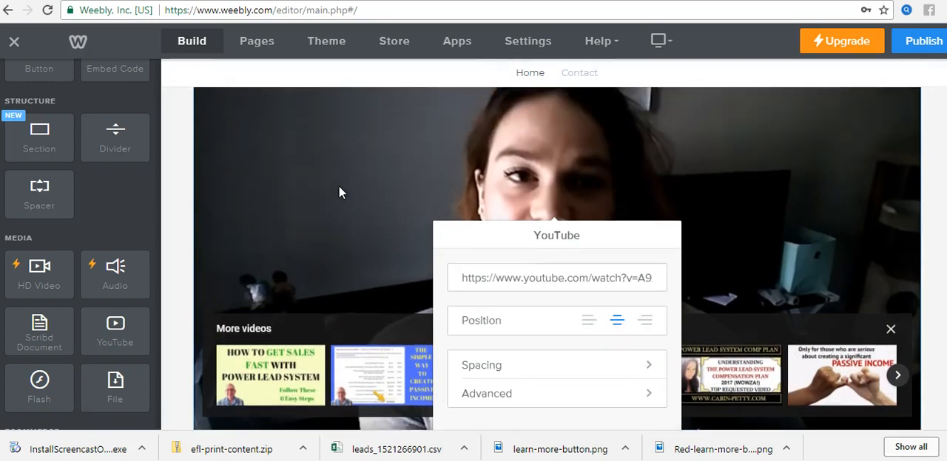
scroll(338, 185, up, 2)
click(840, 141)
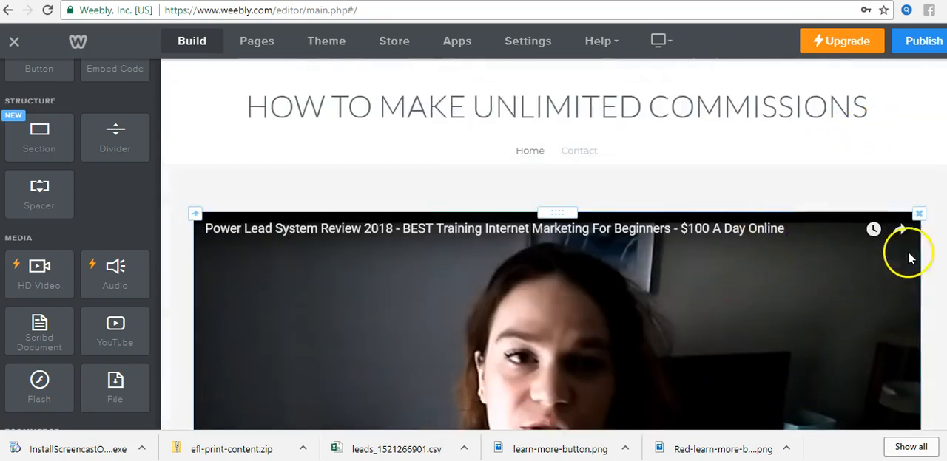
click(919, 213)
click(884, 179)
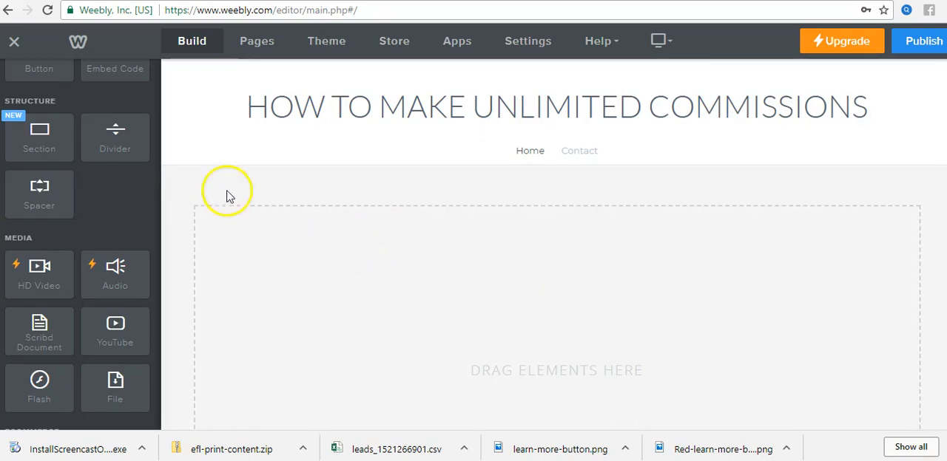
Step: Add an Embed Code element to the empty content area of the Home page
scroll(145, 191, up, 5)
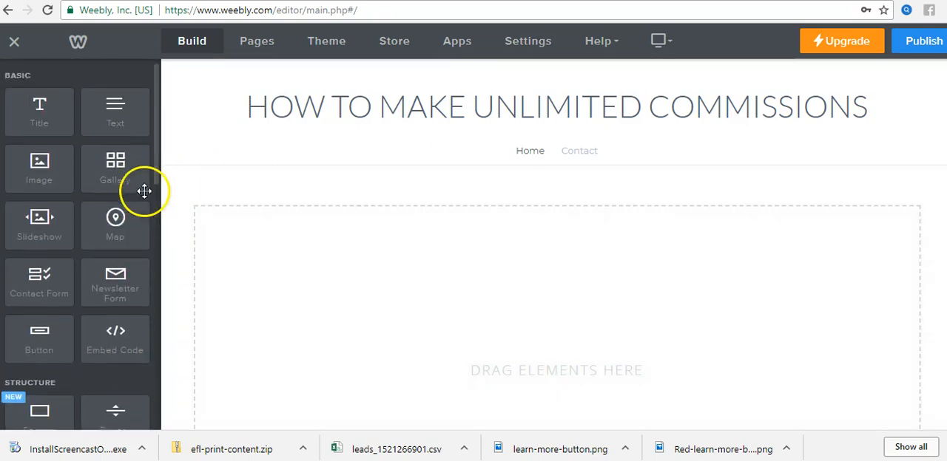
scroll(106, 306, down, 2)
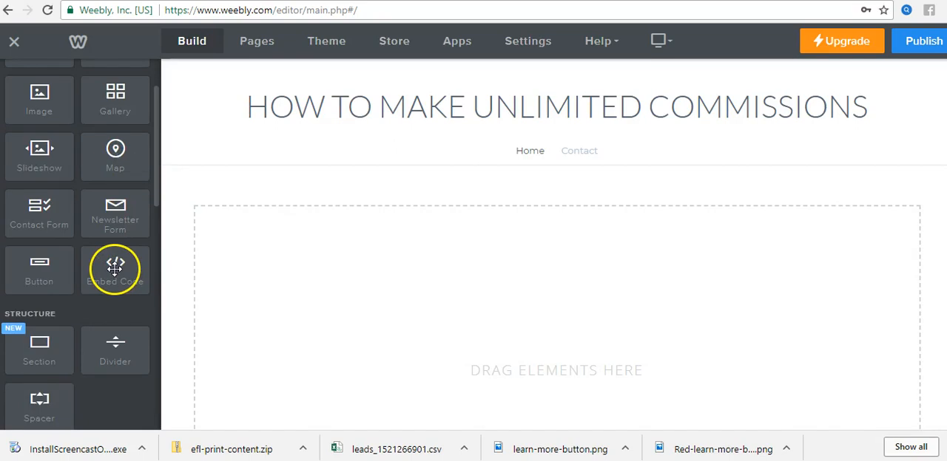
drag(114, 269, 551, 315)
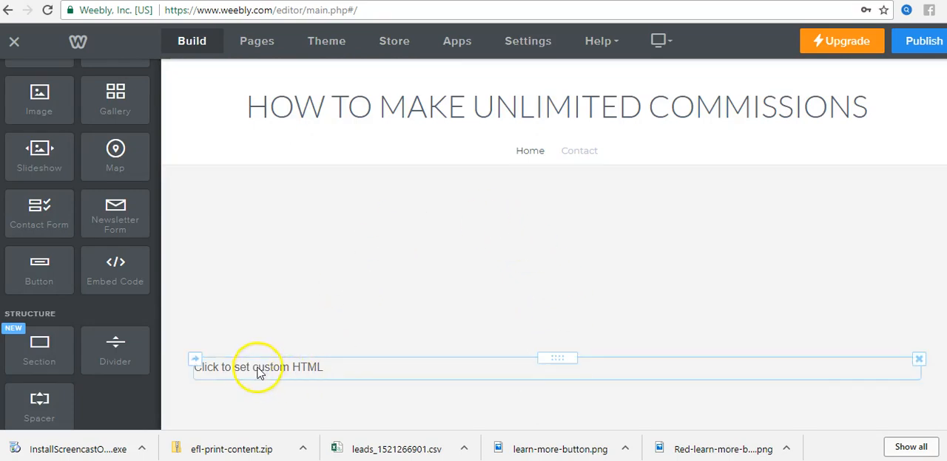
Step: Replace the custom HTML placeholder with the copied YouTube iframe code for video A9AFSnXn8vc
click(296, 370)
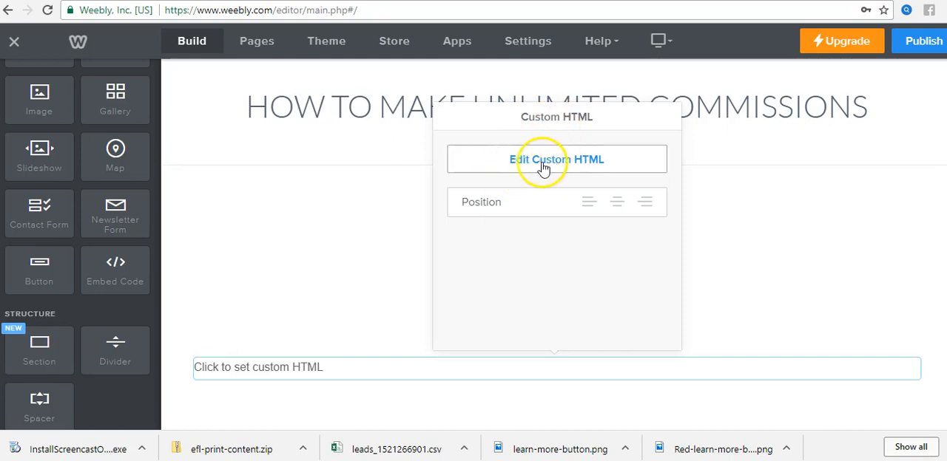
click(566, 167)
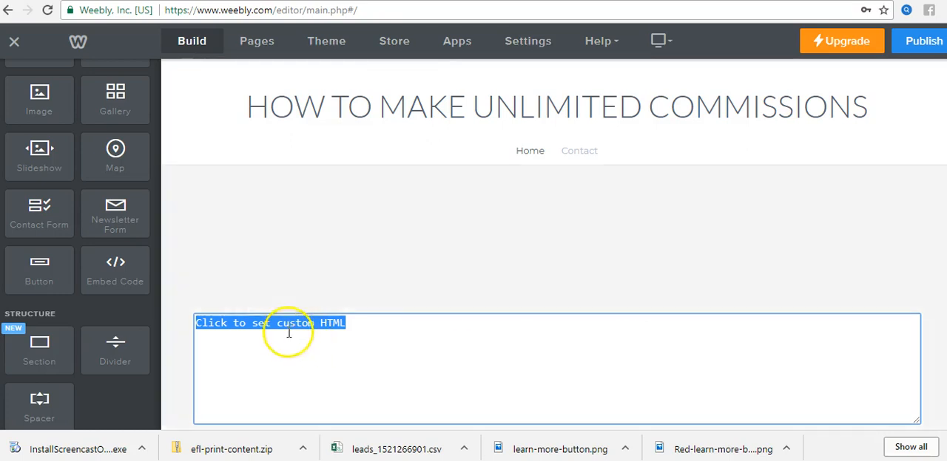
right_click(355, 327)
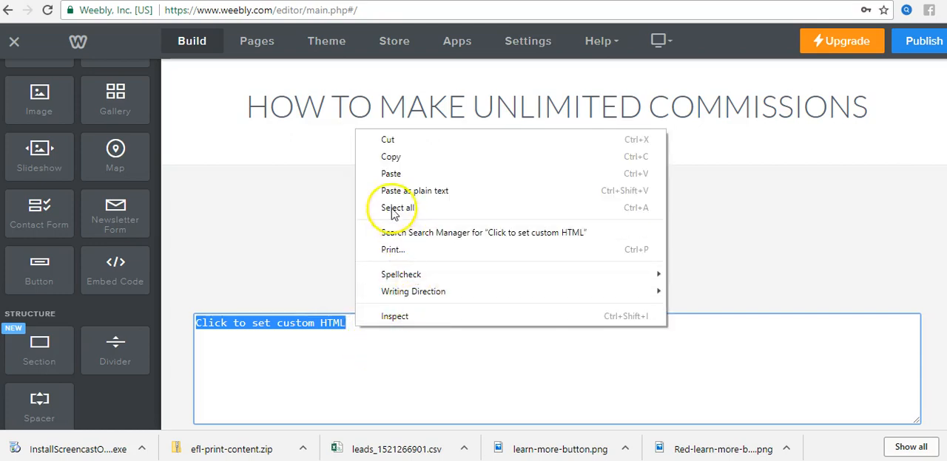
click(397, 174)
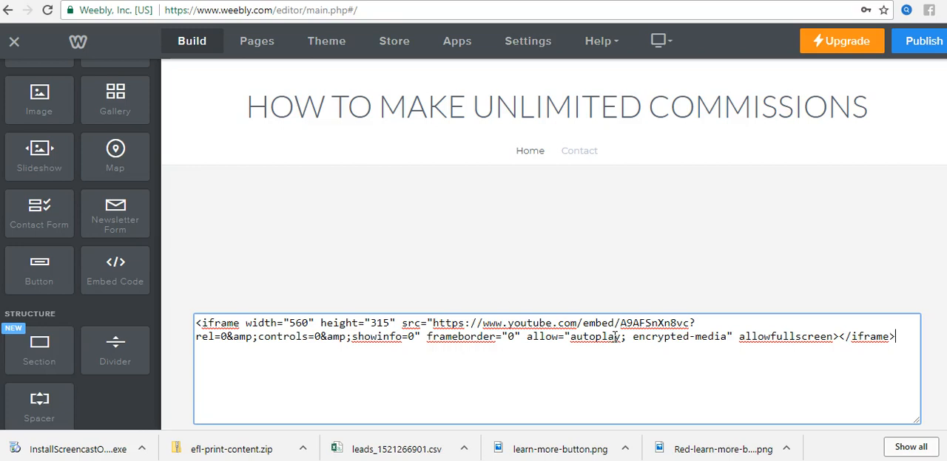
scroll(616, 337, down, 2)
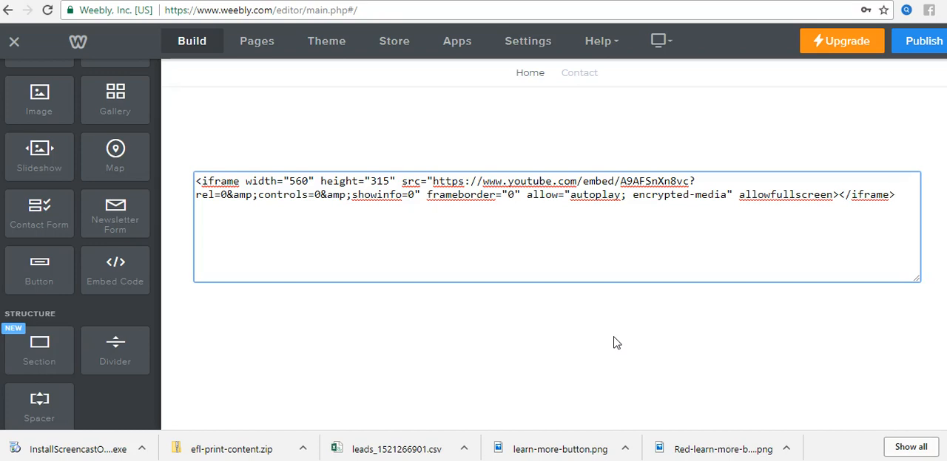
click(693, 233)
Step: Open embedresponsively.com in a new browser tab, switch to YouTube and copy the address of the "Power Lead System Review 2018" video
click(813, 1)
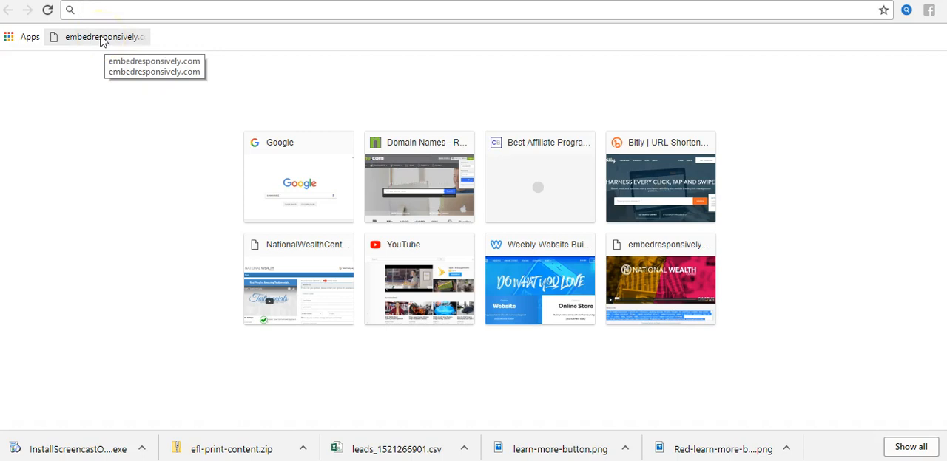
click(102, 38)
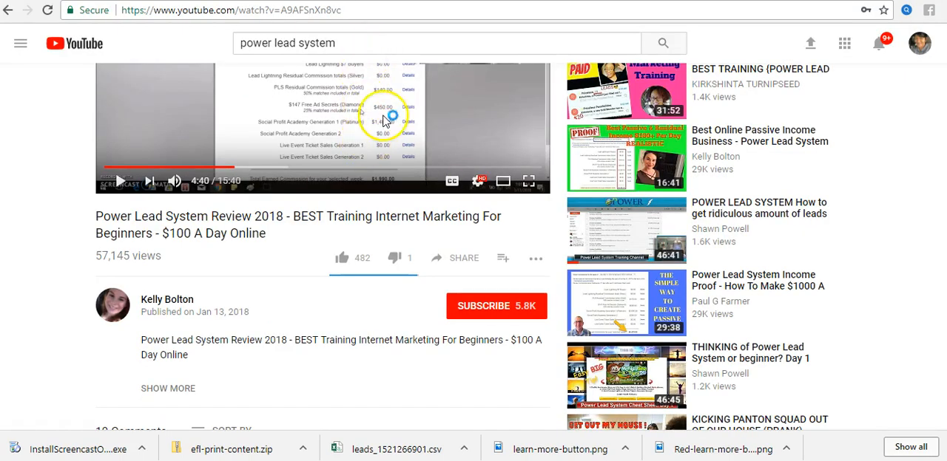
scroll(377, 125, up, 2)
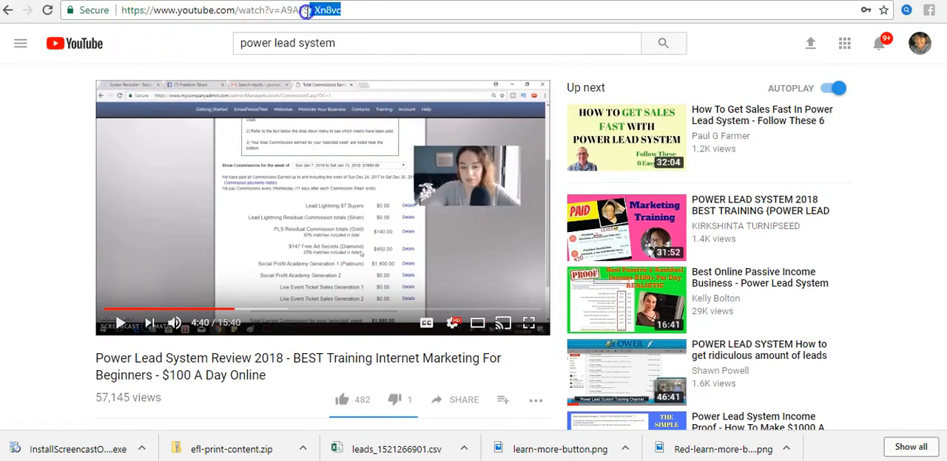
drag(305, 11, 127, 9)
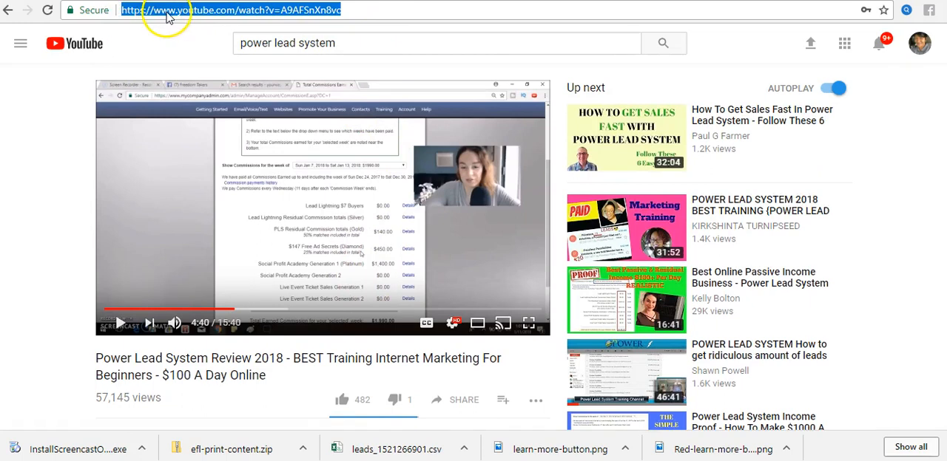
right_click(168, 15)
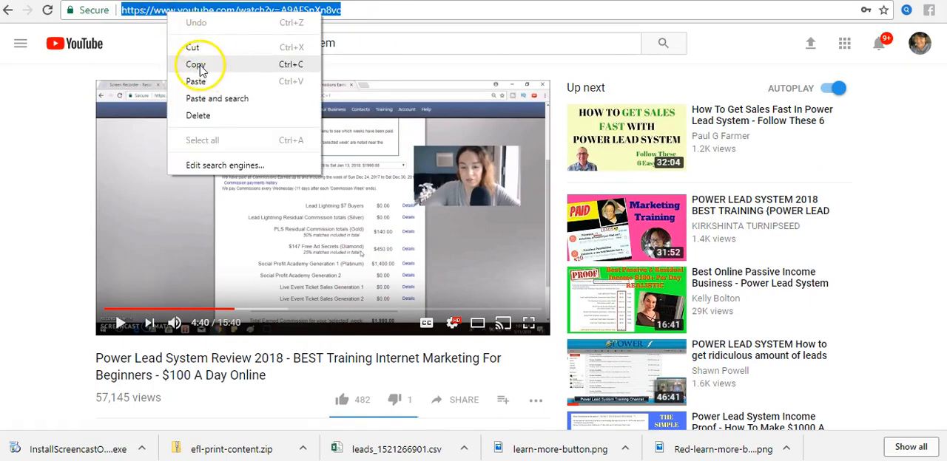
click(196, 67)
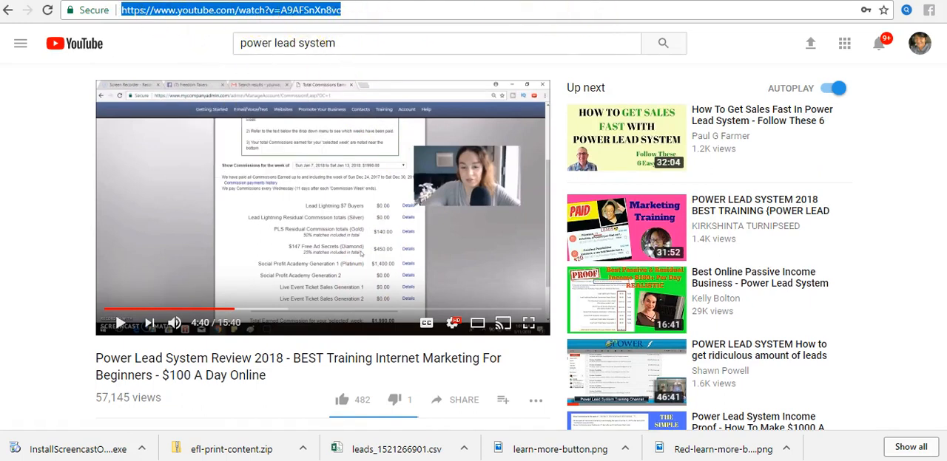
click(285, 1)
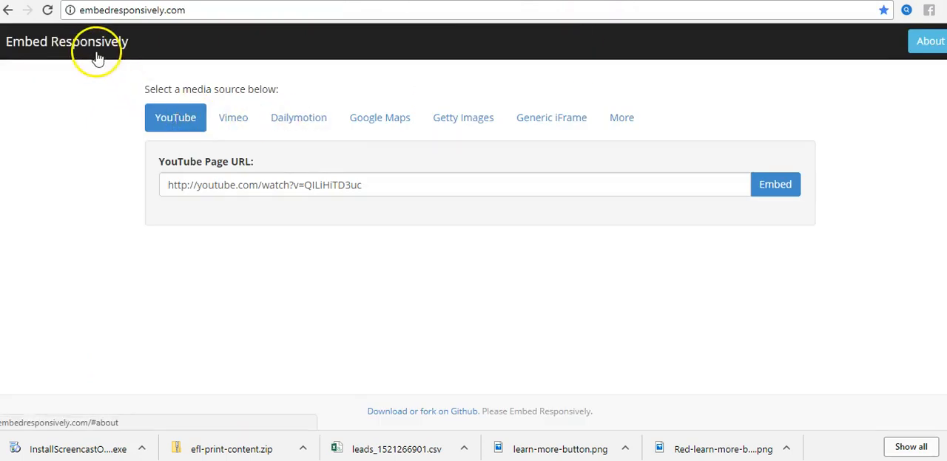
double_click(304, 184)
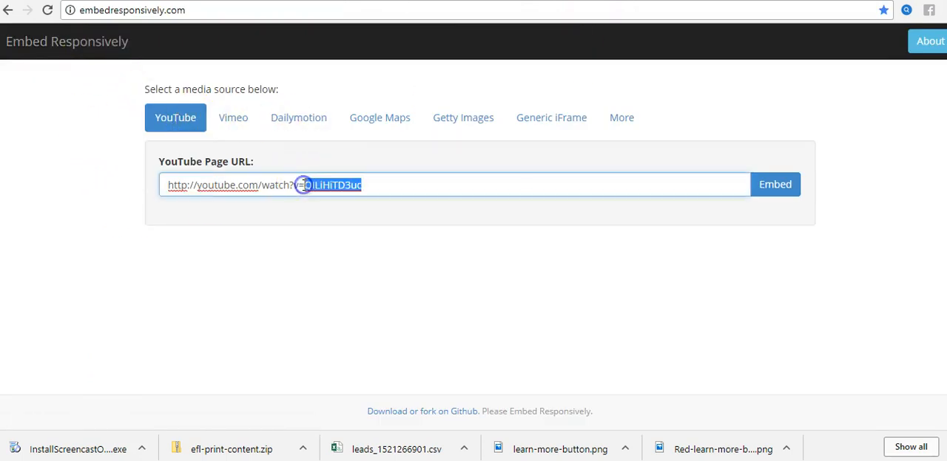
click(303, 185)
right_click(334, 185)
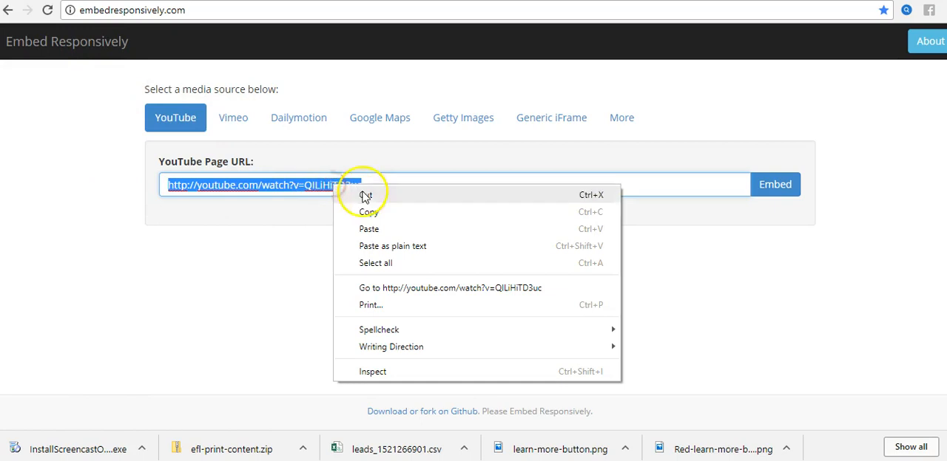
click(368, 229)
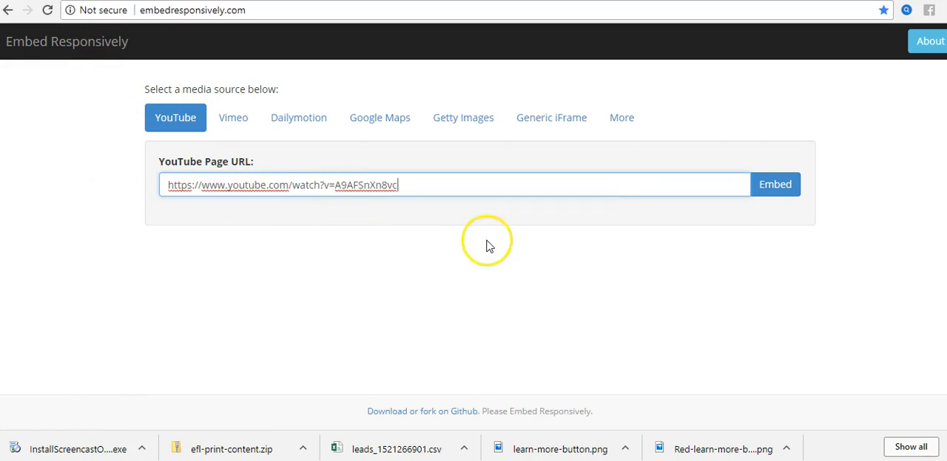
click(780, 191)
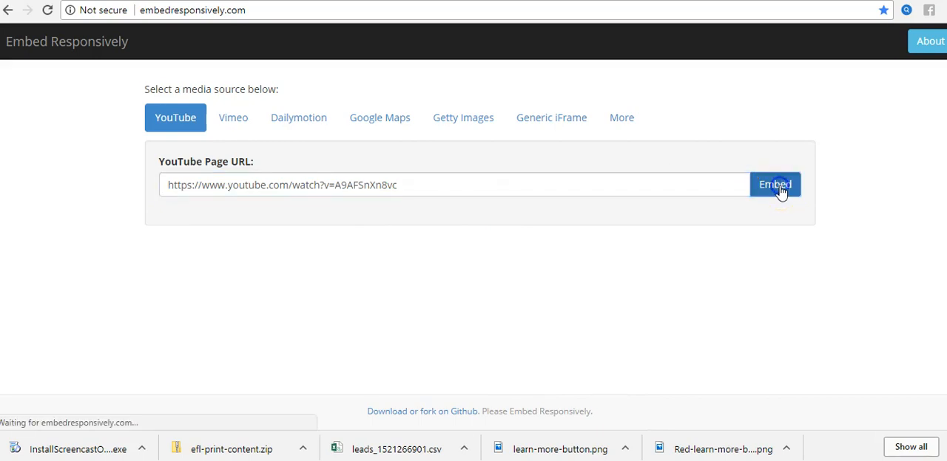
scroll(807, 263, down, 2)
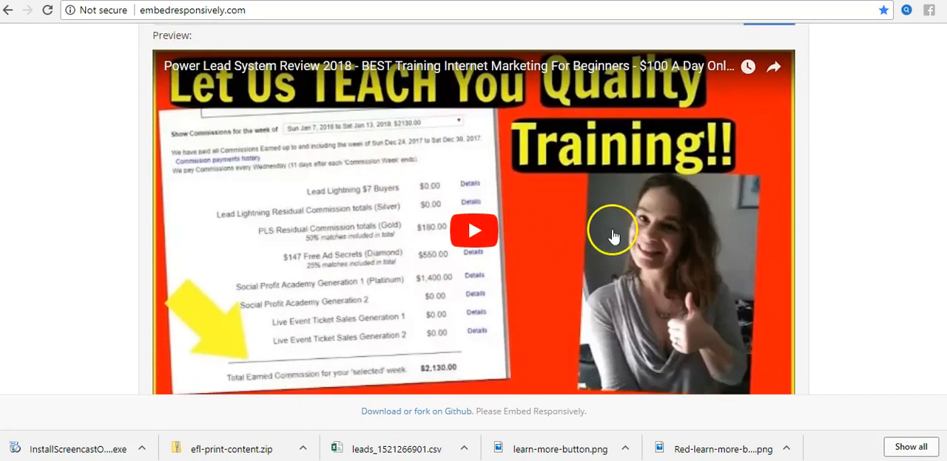
Step: Copy the complete responsive embed code generated for the YouTube video in Embed Responsively
scroll(613, 233, down, 2)
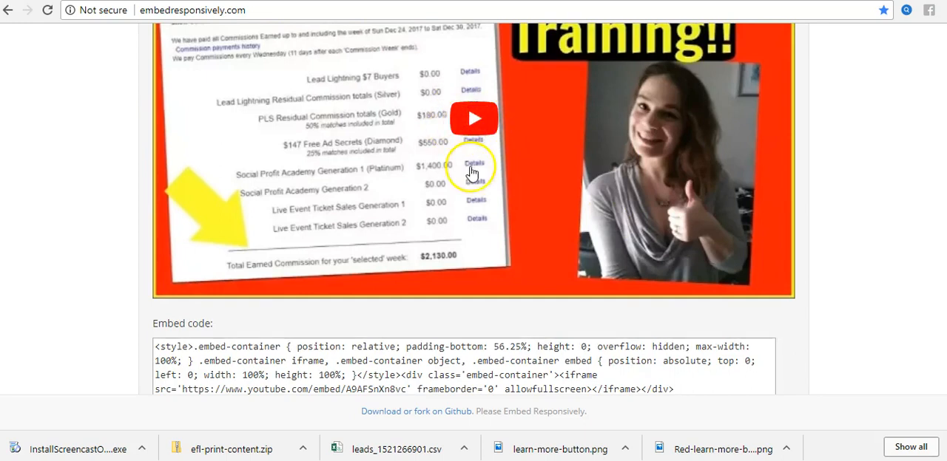
scroll(725, 268, down, 2)
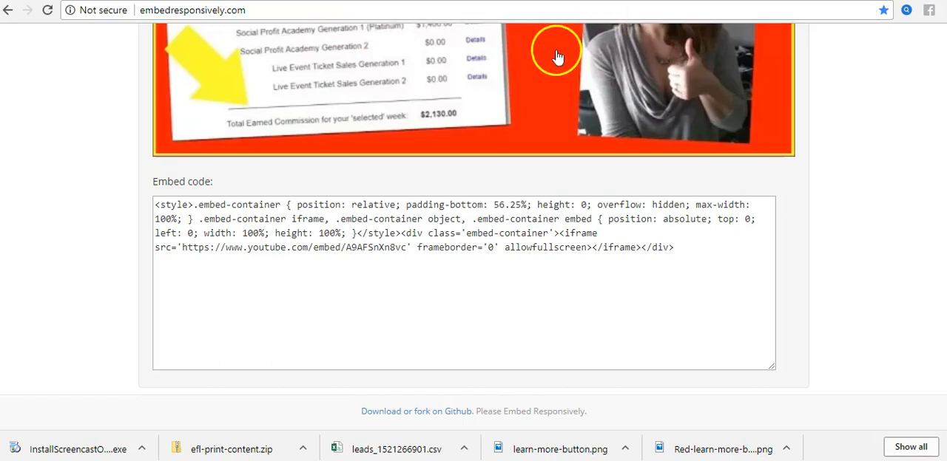
drag(698, 251, 74, 197)
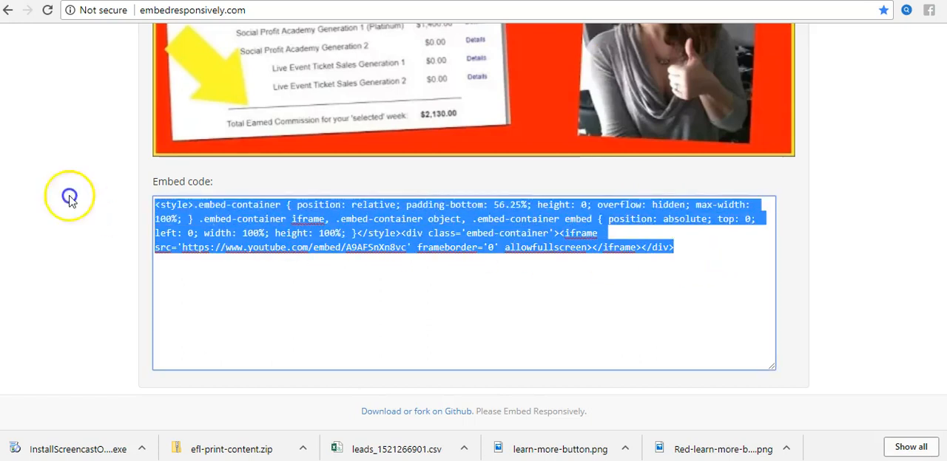
right_click(414, 235)
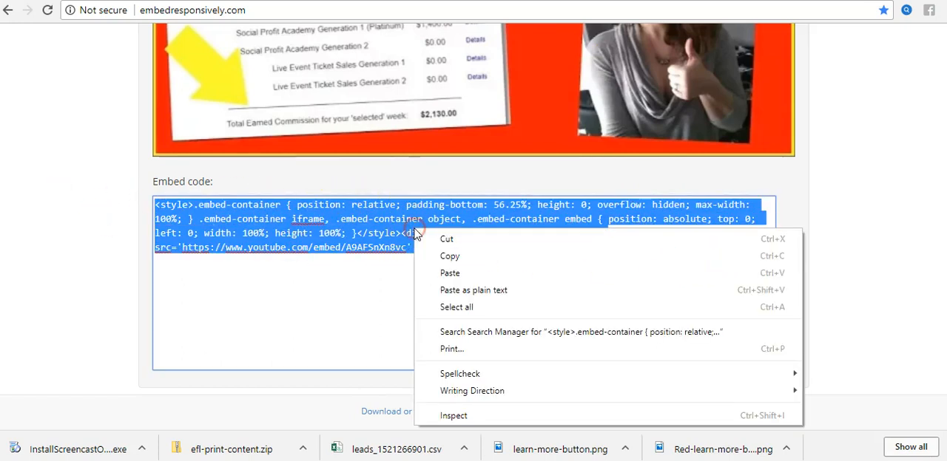
click(450, 257)
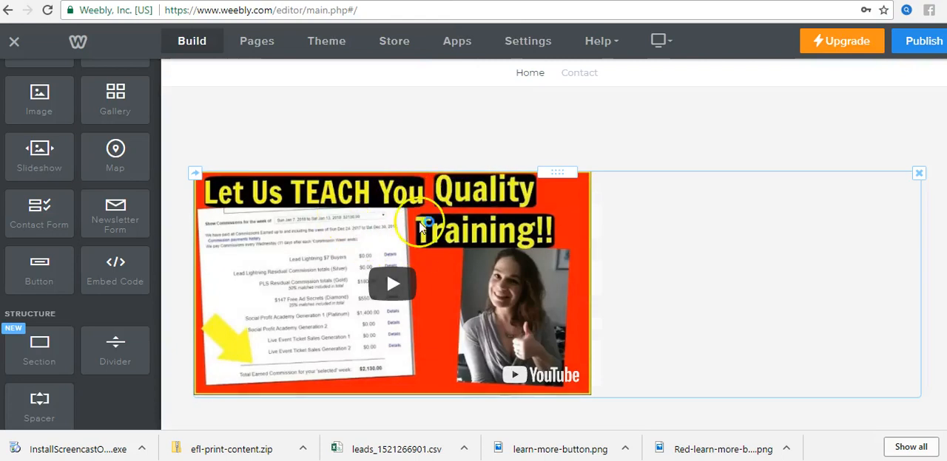
Step: Switch to the Weebly editor and replace the Home page video element's custom HTML with the copied responsive embed code
click(446, 225)
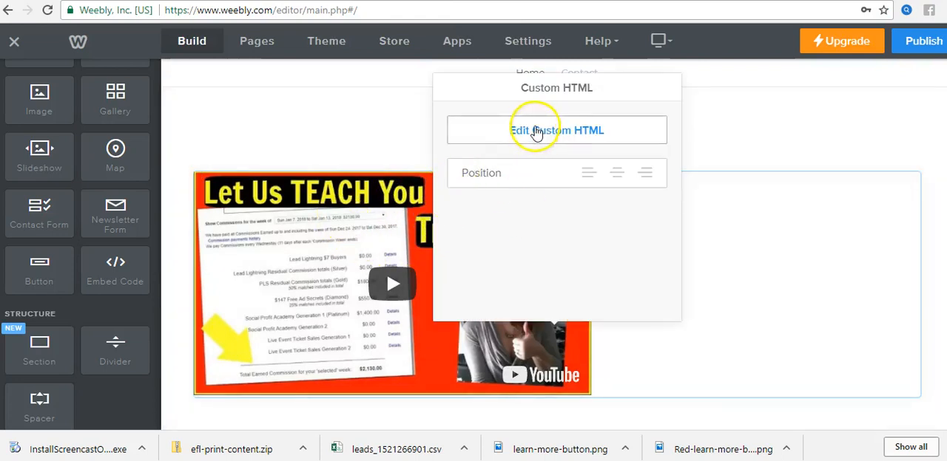
click(270, 264)
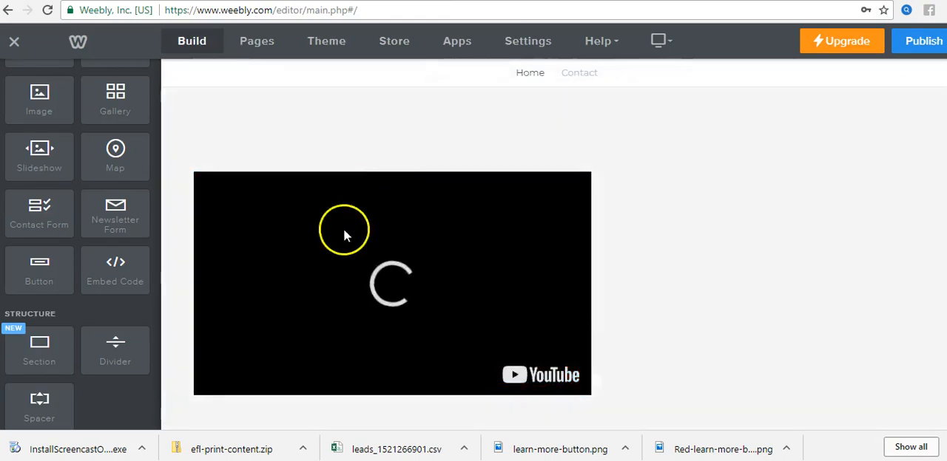
click(328, 327)
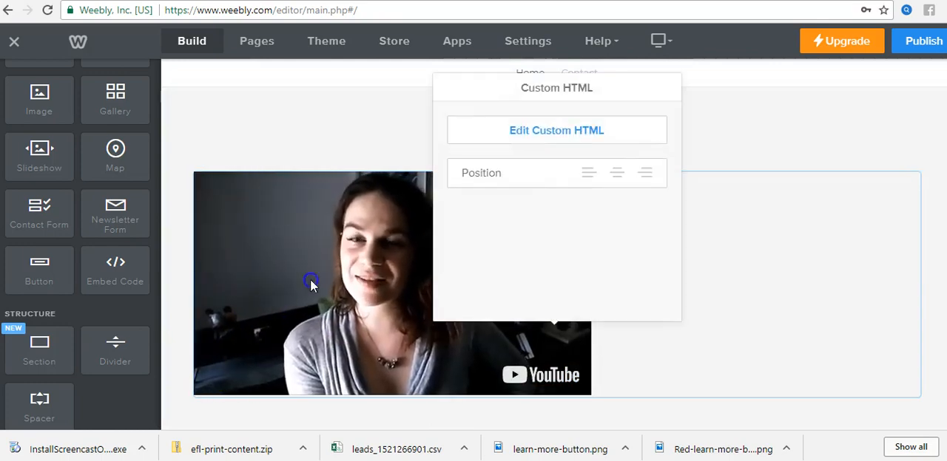
click(551, 134)
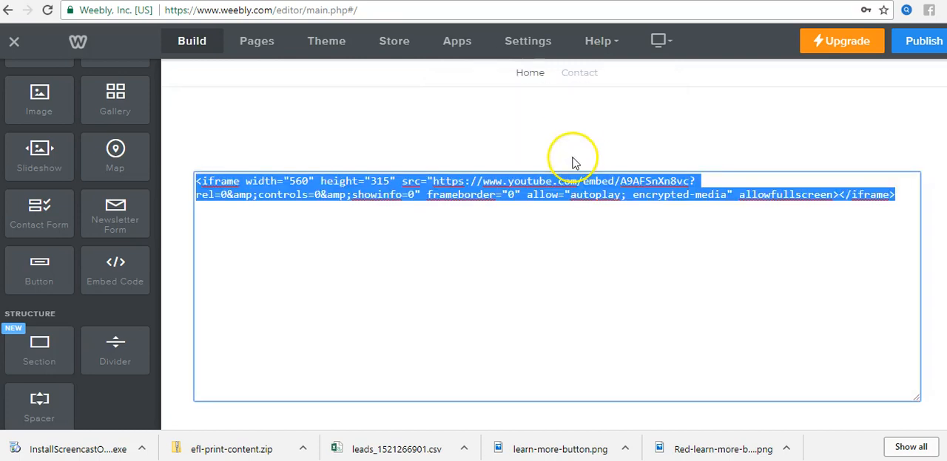
right_click(541, 189)
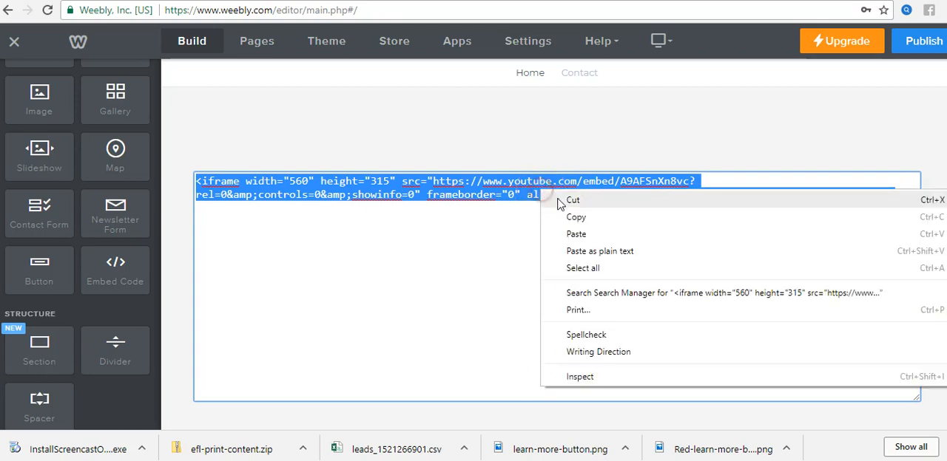
click(576, 235)
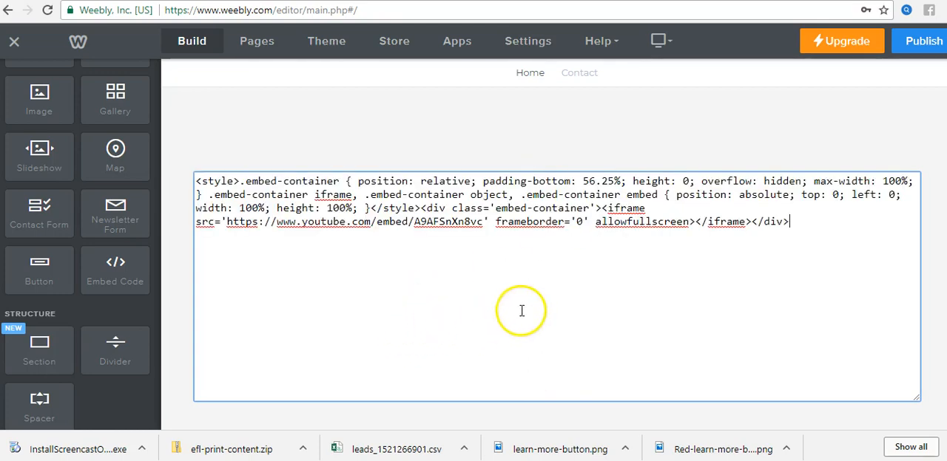
click(530, 130)
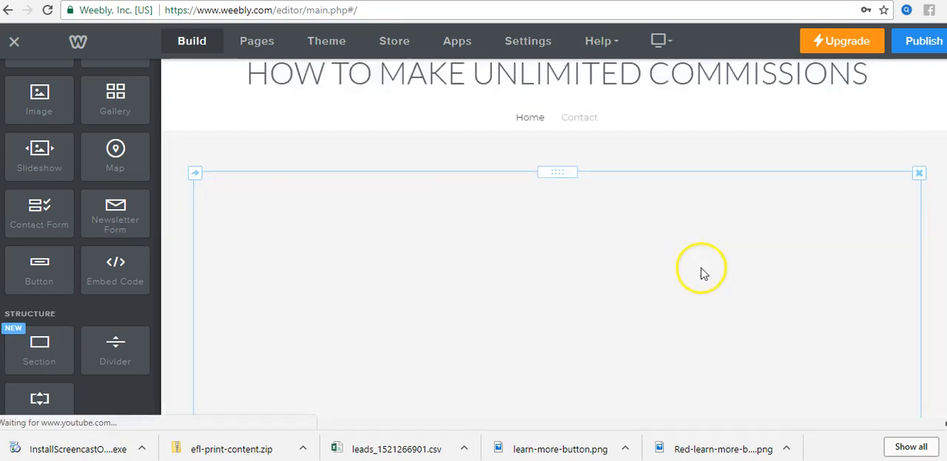
scroll(725, 248, down, 3)
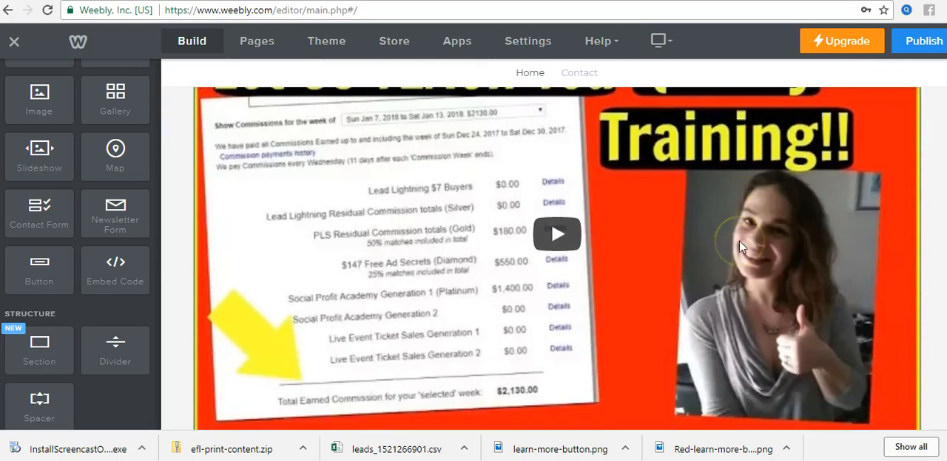
scroll(756, 246, up, 2)
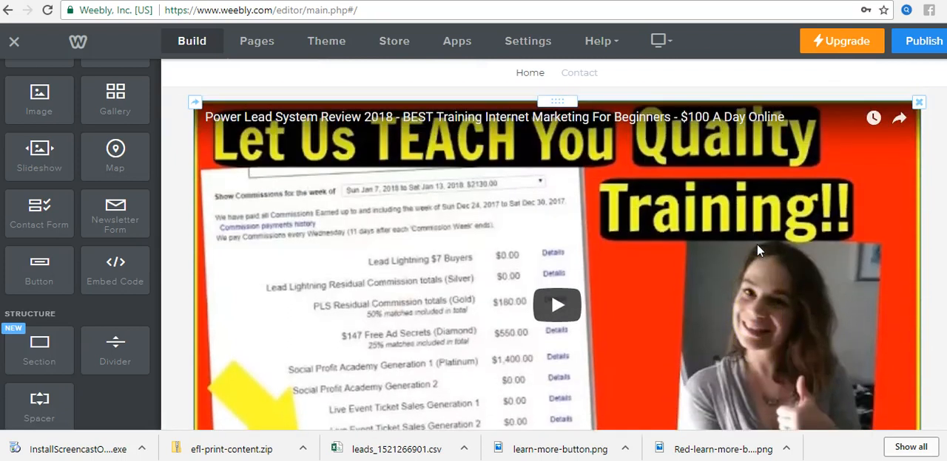
click(731, 252)
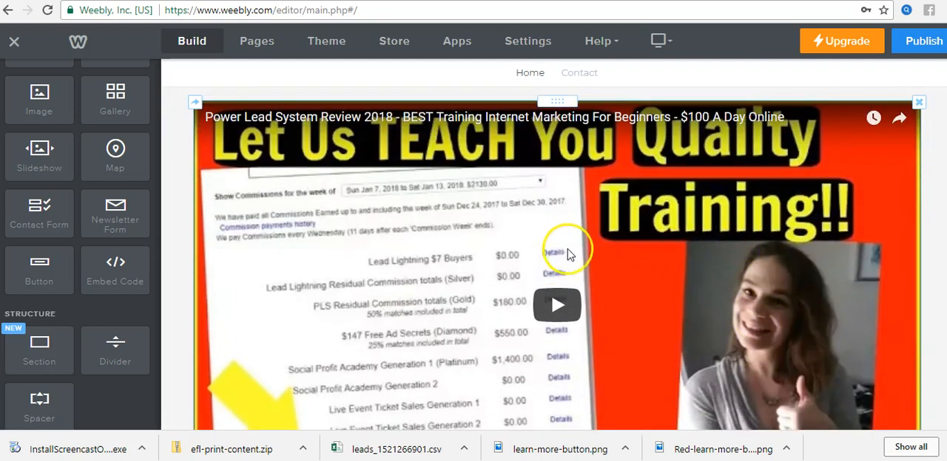
Step: Preview the Home page in the mobile view, return to the desktop view and check the area below the video
click(659, 42)
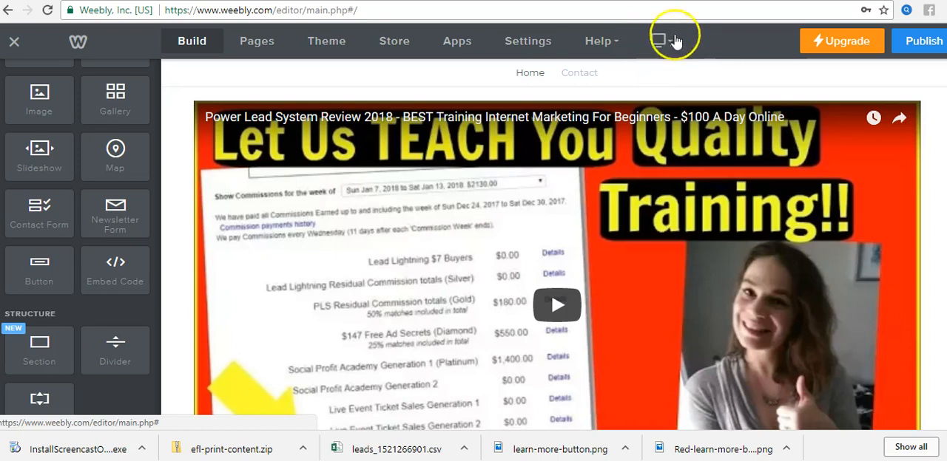
click(661, 43)
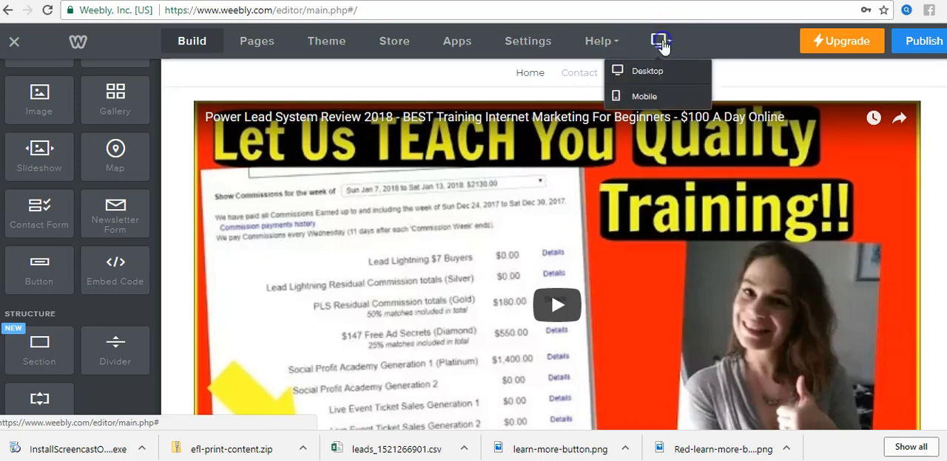
click(647, 96)
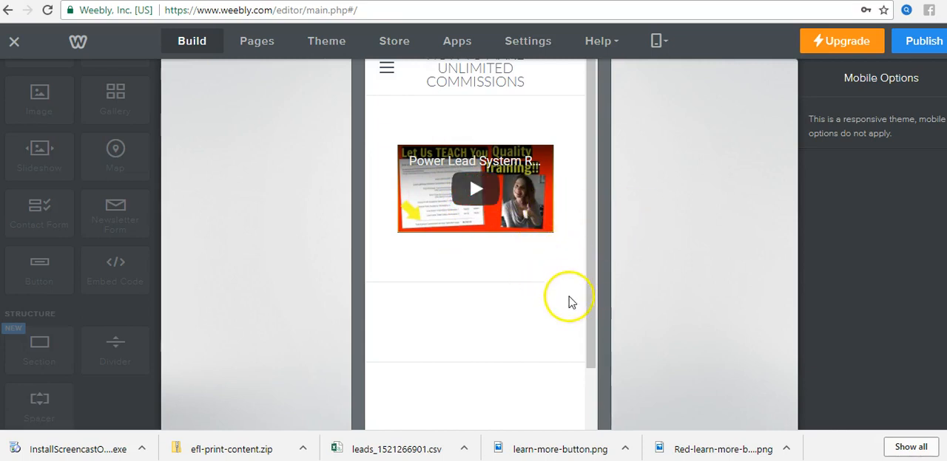
click(588, 311)
drag(594, 299, 597, 226)
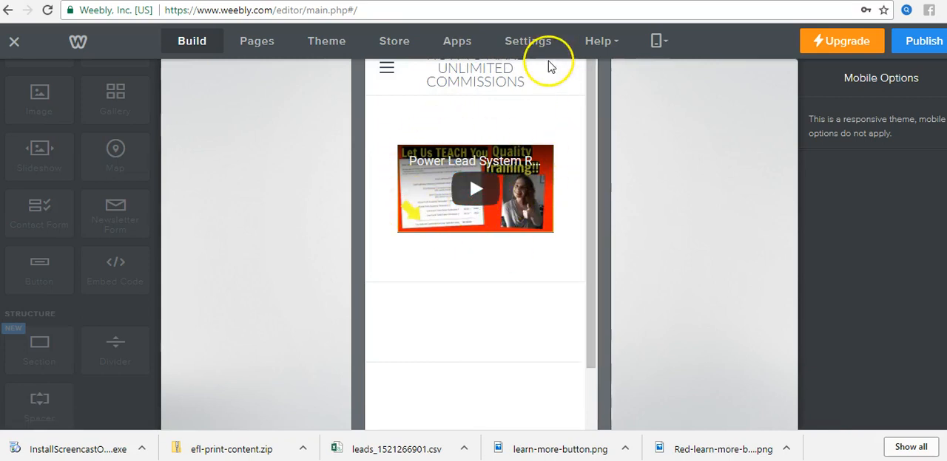
click(656, 41)
click(643, 71)
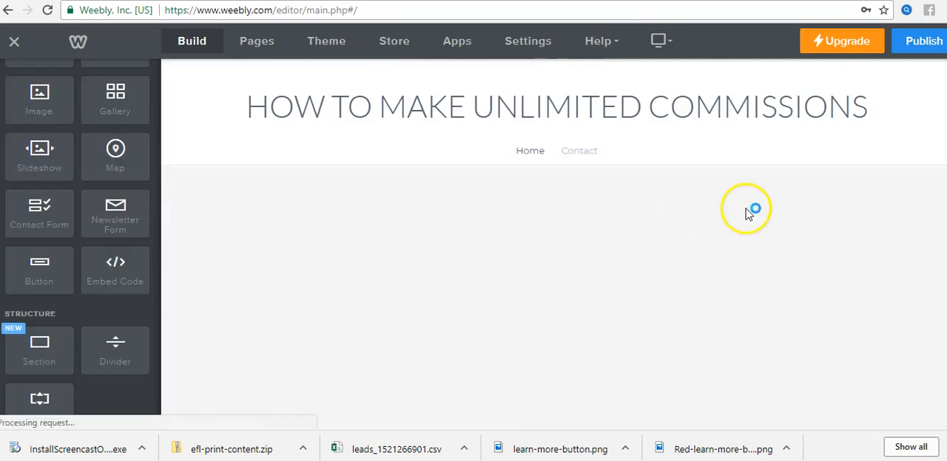
scroll(814, 214, down, 6)
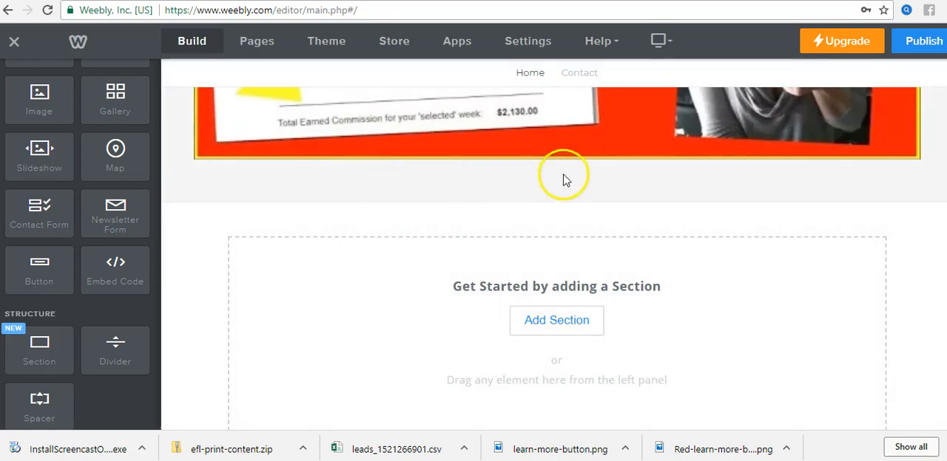
Step: Open the Google home page in a new browser tab
click(512, 1)
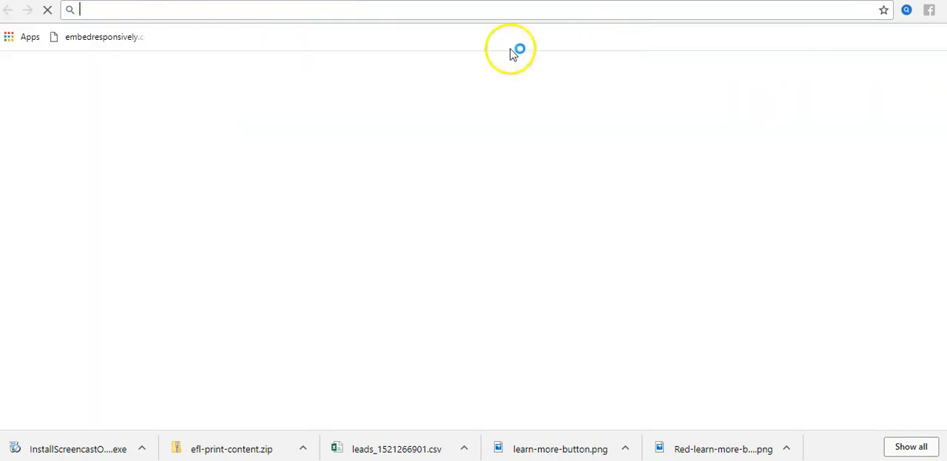
click(295, 9)
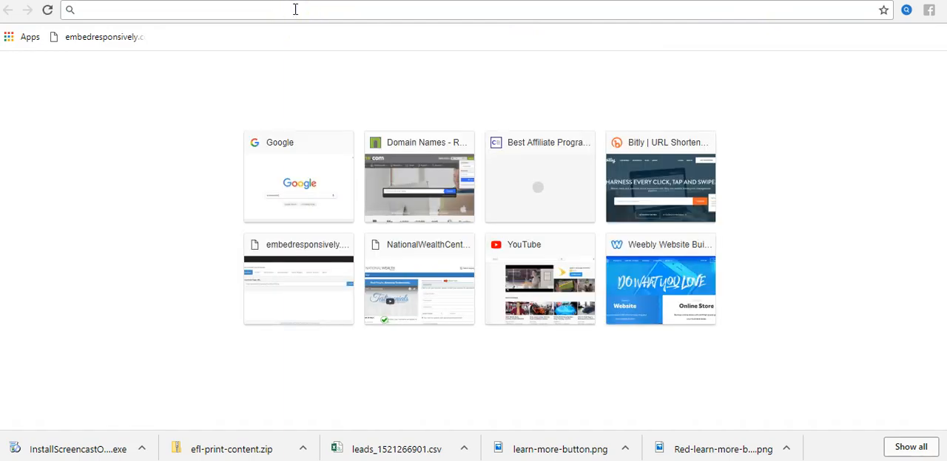
text(googl)
key(Return)
click(338, 11)
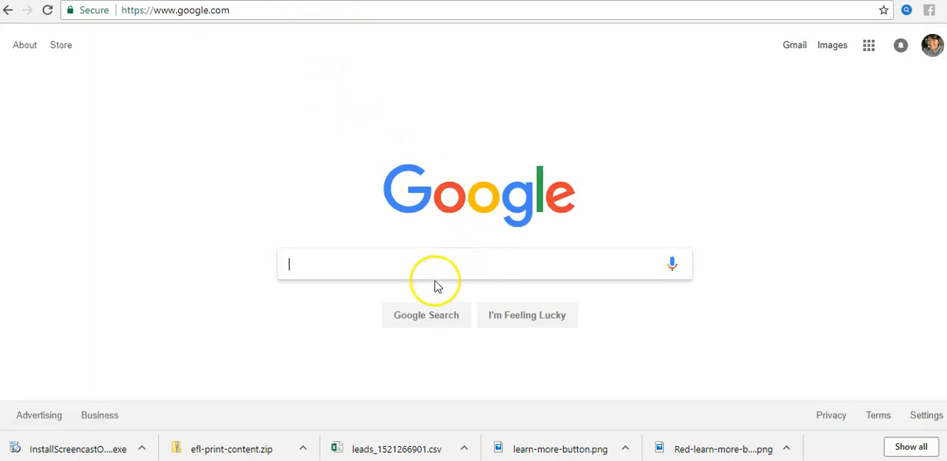
Step: Search Google for "get started button" and show the image results
click(412, 266)
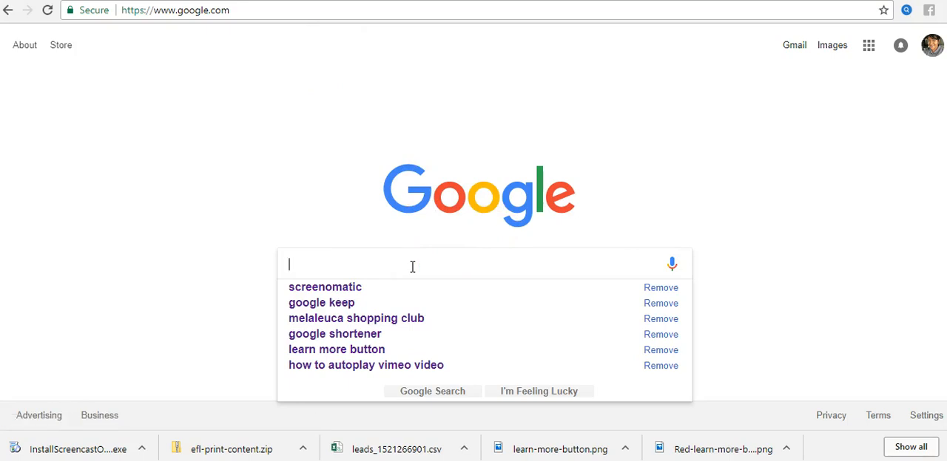
text(et st)
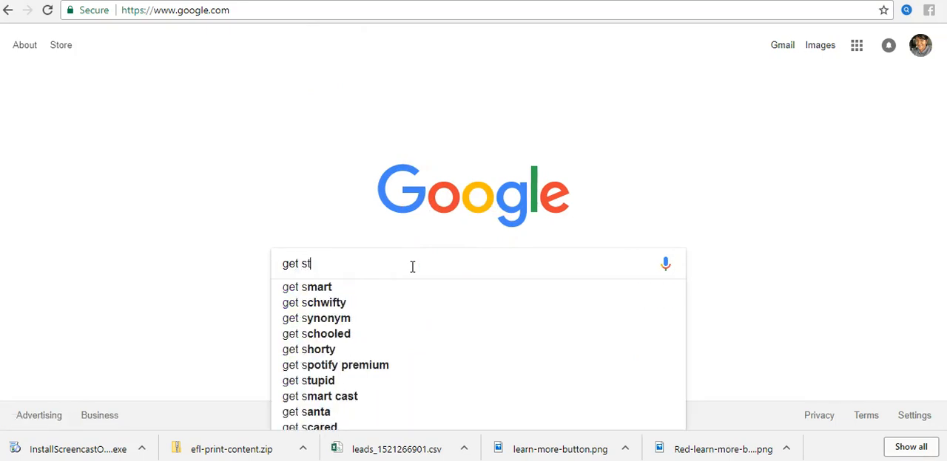
text(arted bu)
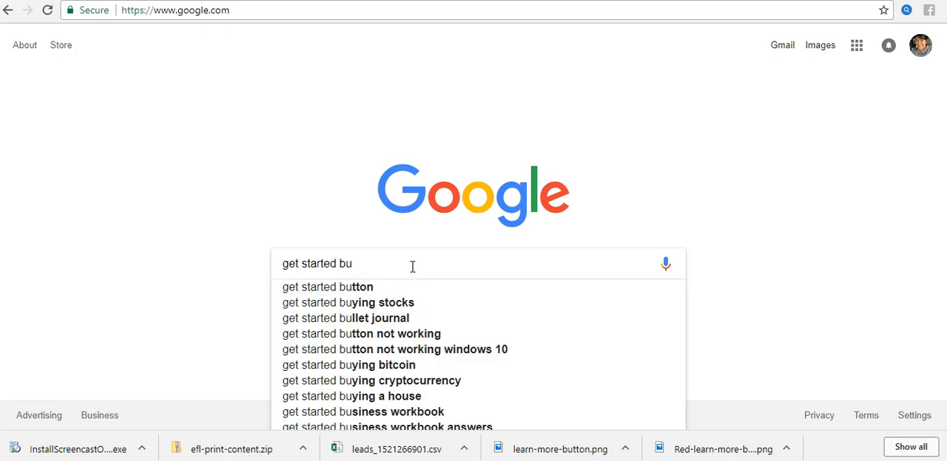
key(Down)
key(Return)
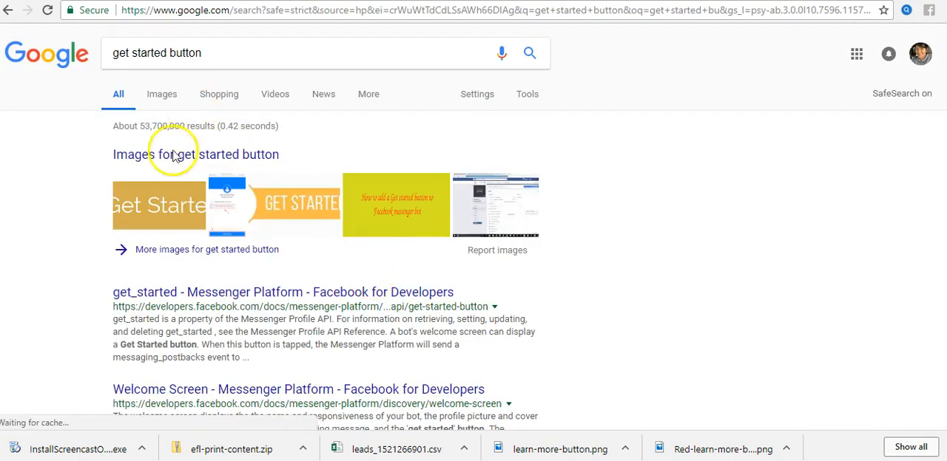
click(157, 104)
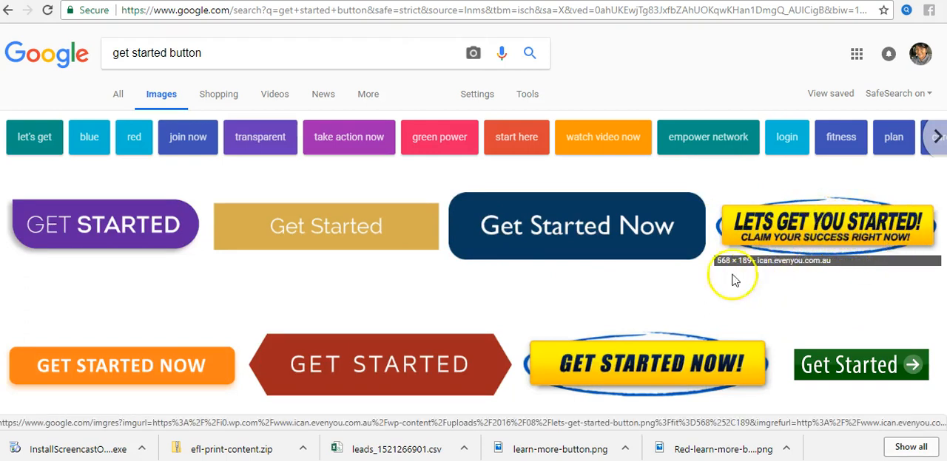
Step: Look through the get started button image results for a suitable button design
scroll(735, 280, down, 3)
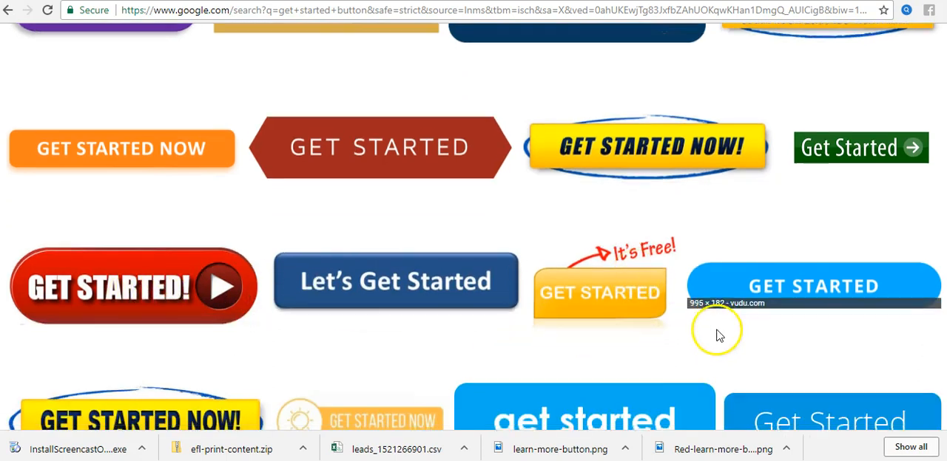
scroll(717, 335, down, 2)
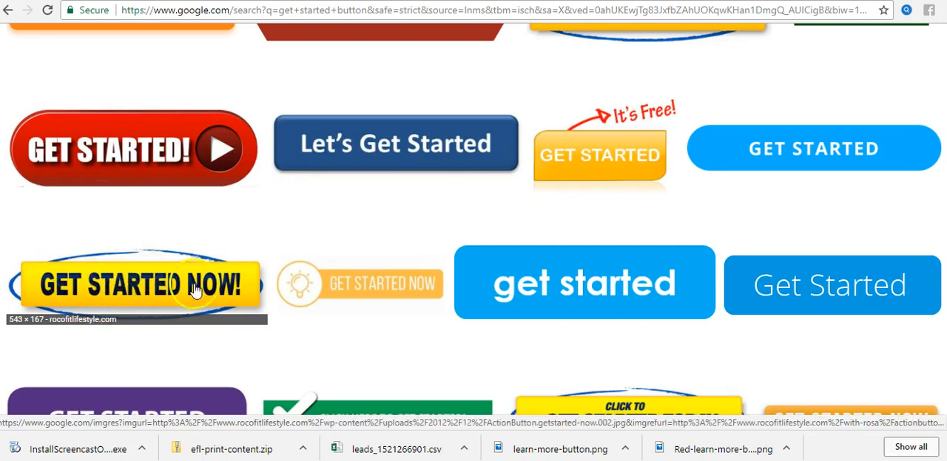
scroll(451, 248, down, 2)
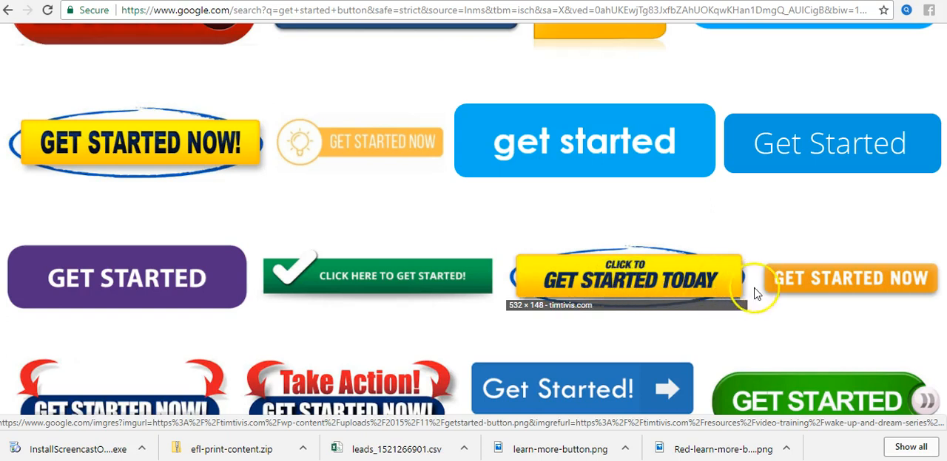
scroll(549, 345, down, 3)
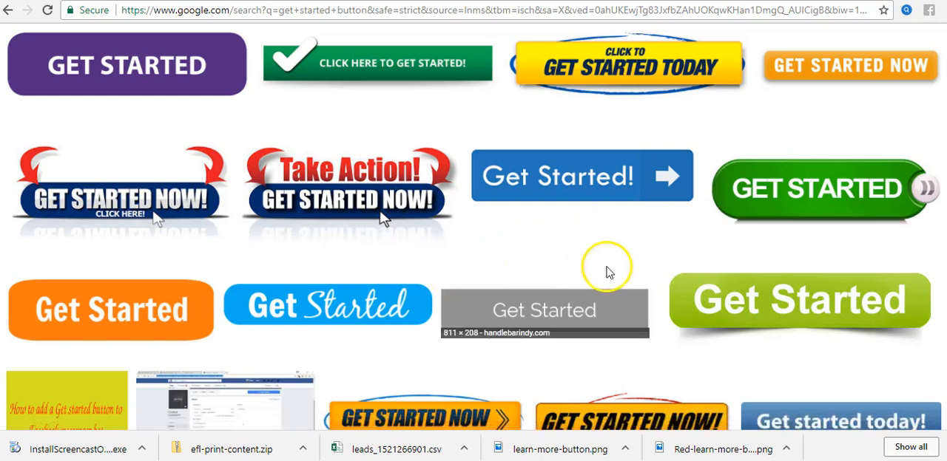
scroll(608, 269, down, 2)
scroll(610, 270, down, 1)
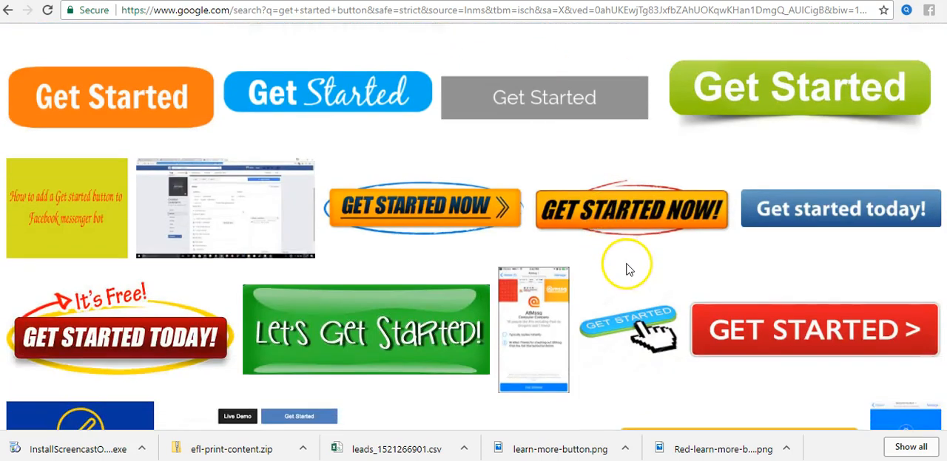
scroll(624, 272, down, 3)
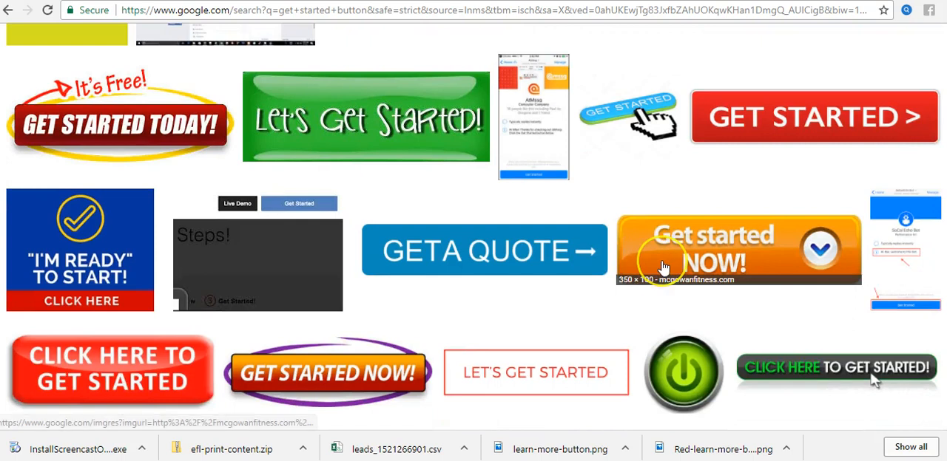
scroll(661, 264, down, 3)
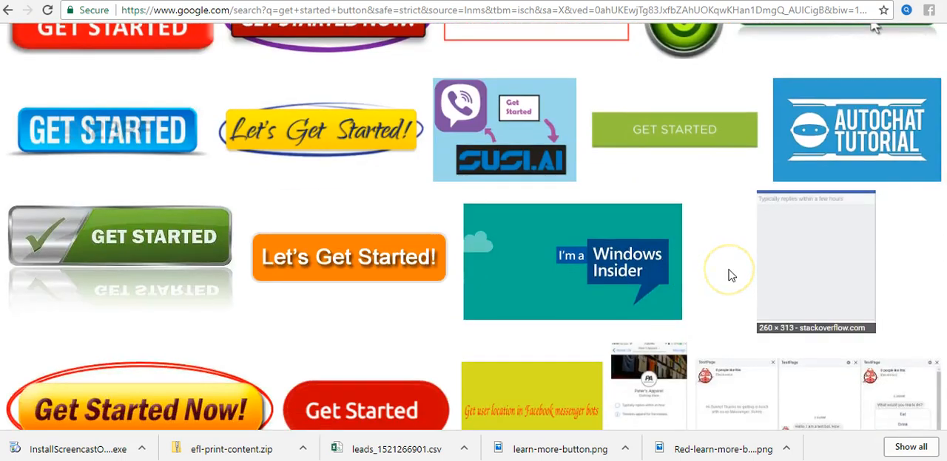
scroll(729, 273, down, 1)
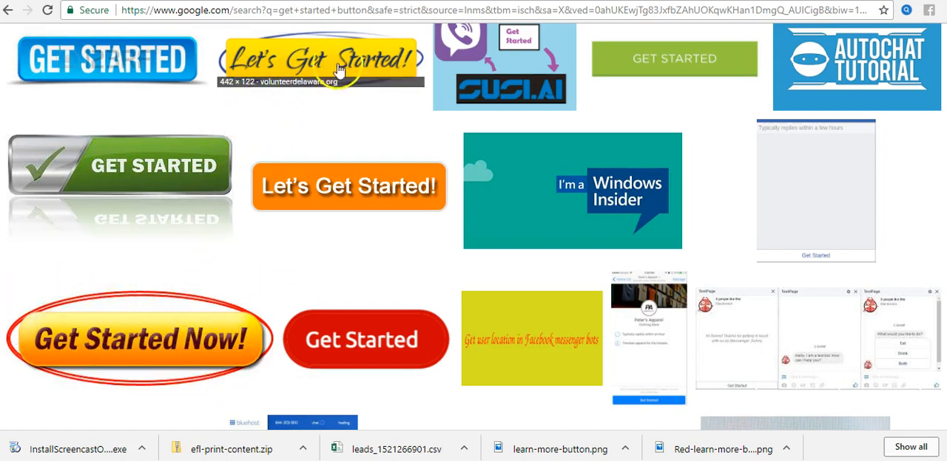
scroll(348, 78, up, 1)
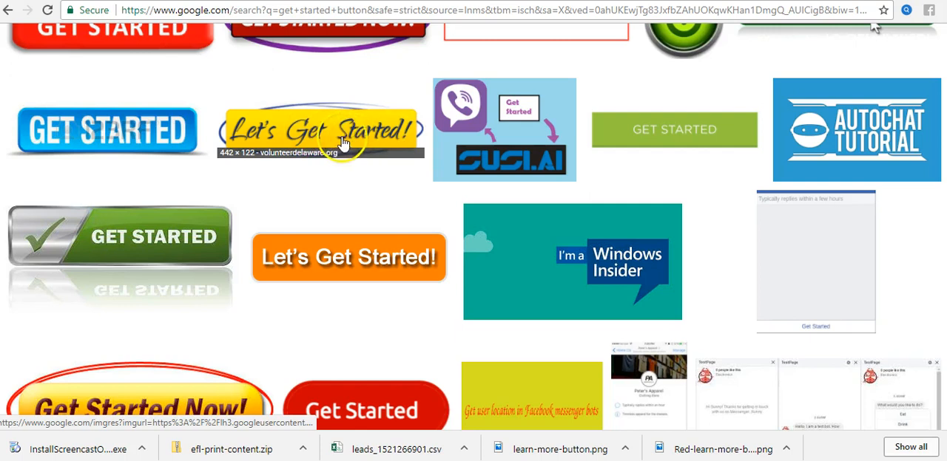
scroll(790, 247, down, 12)
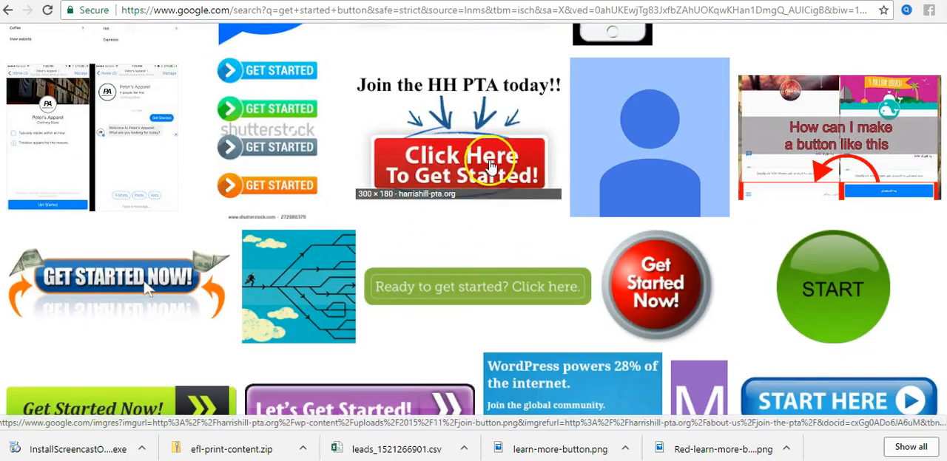
scroll(554, 233, down, 4)
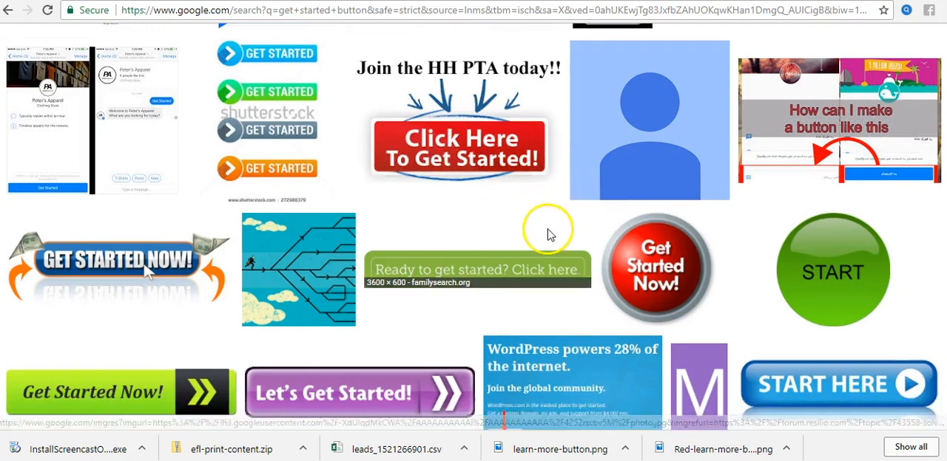
scroll(608, 223, up, 8)
scroll(608, 224, up, 20)
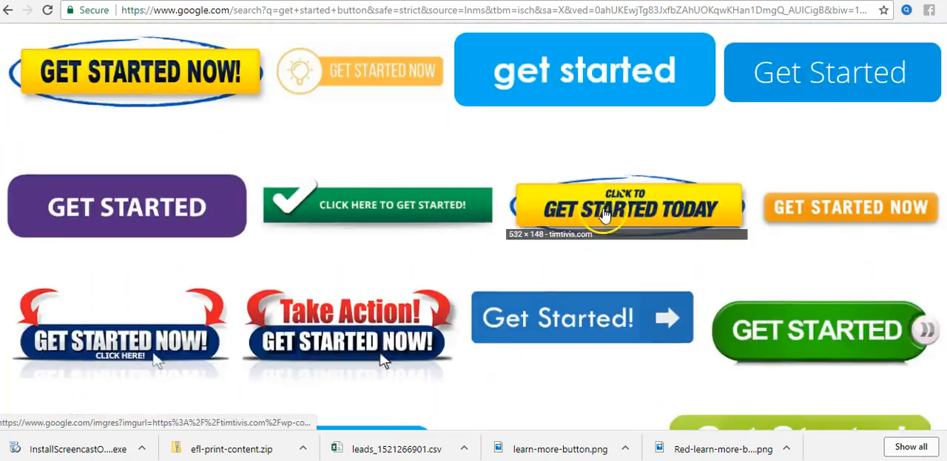
scroll(602, 212, down, 3)
scroll(603, 212, down, 1)
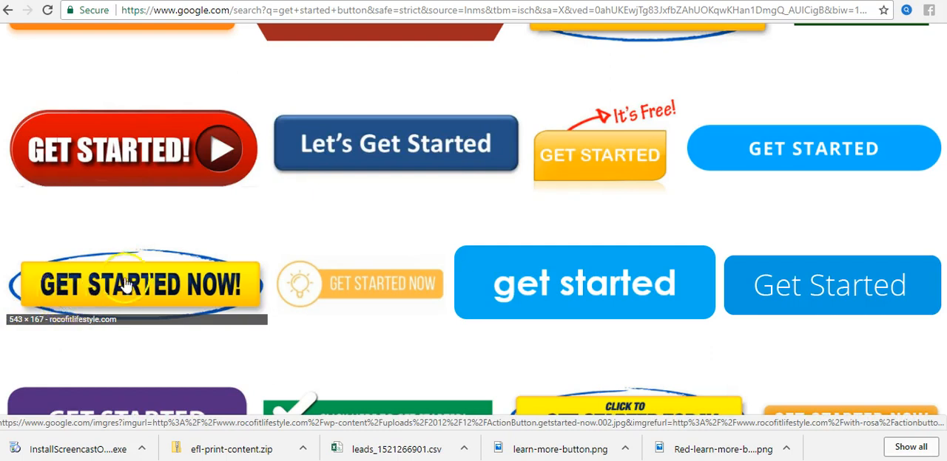
Step: Filter the image results to show only Large images
scroll(697, 222, up, 5)
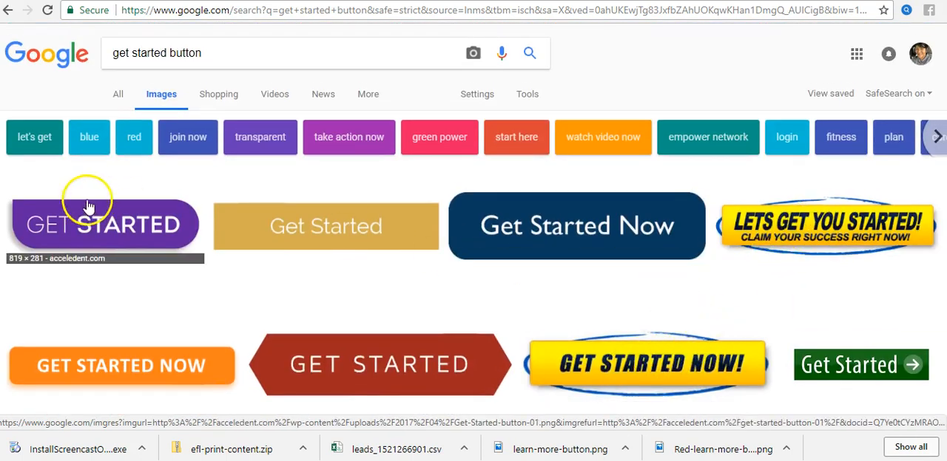
click(531, 100)
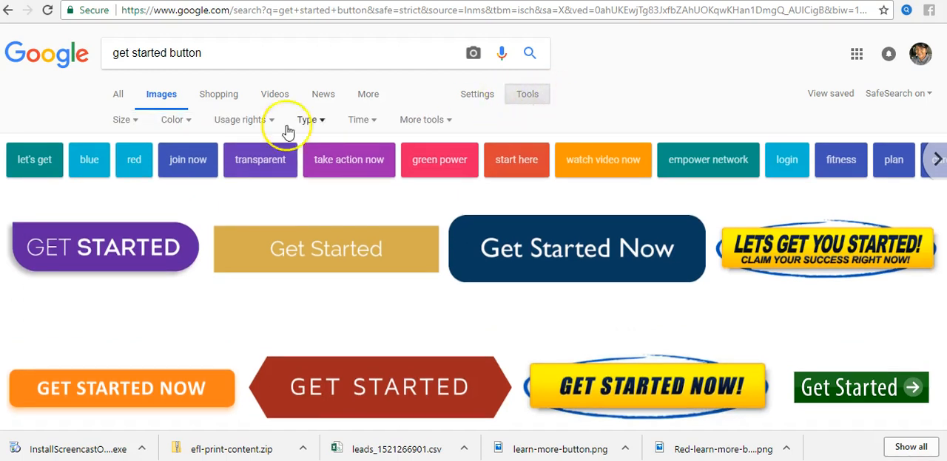
click(133, 124)
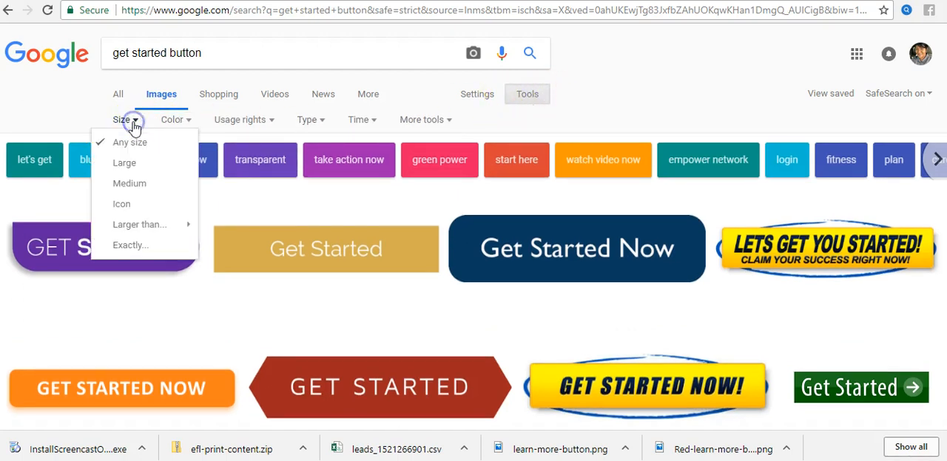
click(131, 164)
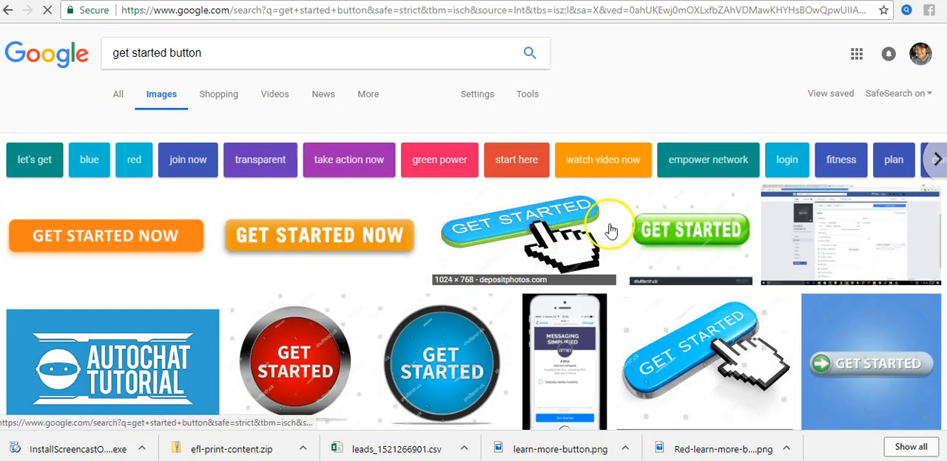
Step: Examine the large image results, preview the red 3D get started button with the white hand, and close the preview
scroll(695, 317, down, 2)
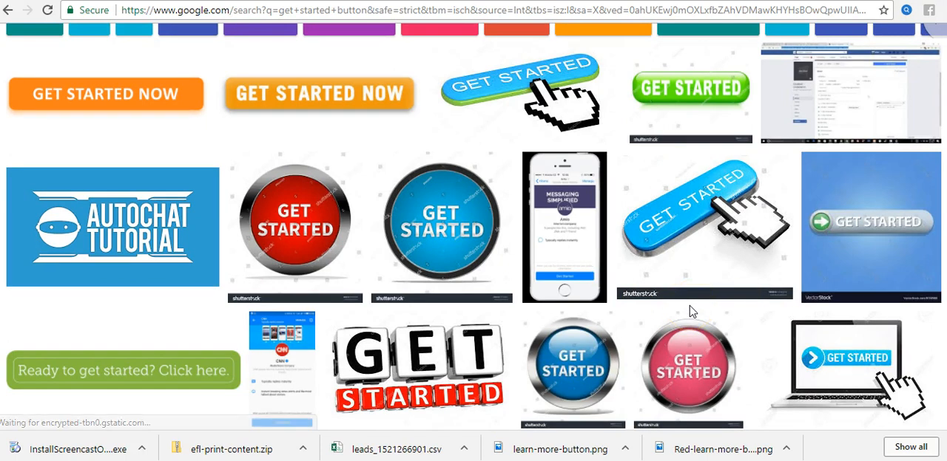
scroll(689, 312, down, 3)
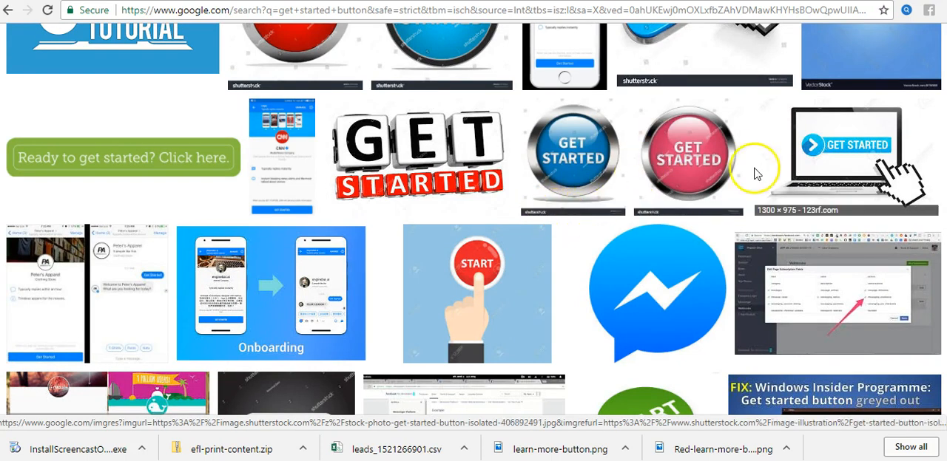
scroll(784, 163, down, 3)
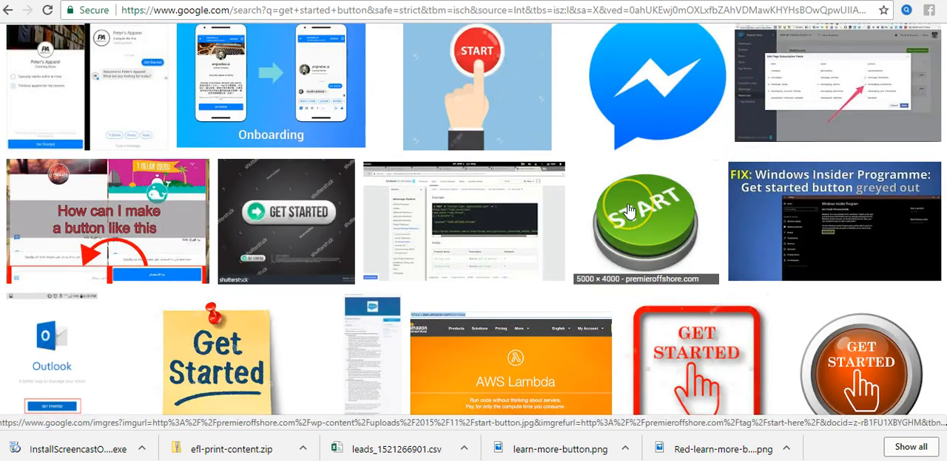
scroll(627, 212, down, 2)
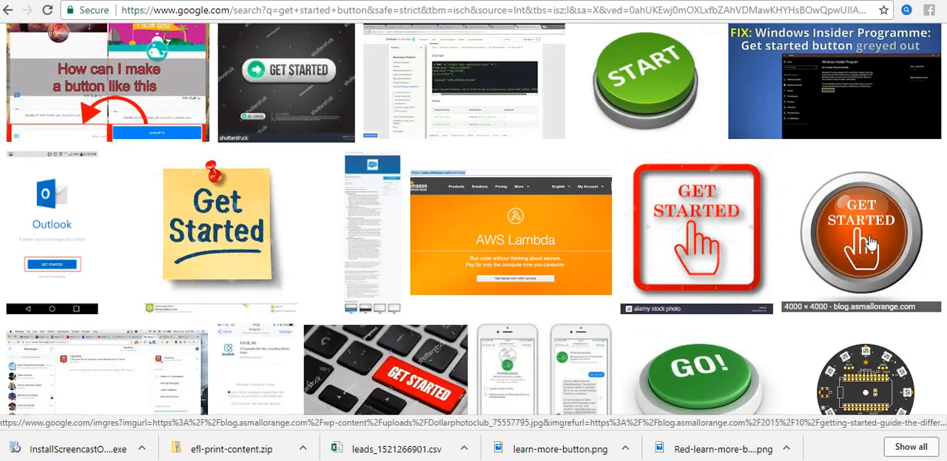
scroll(868, 244, down, 2)
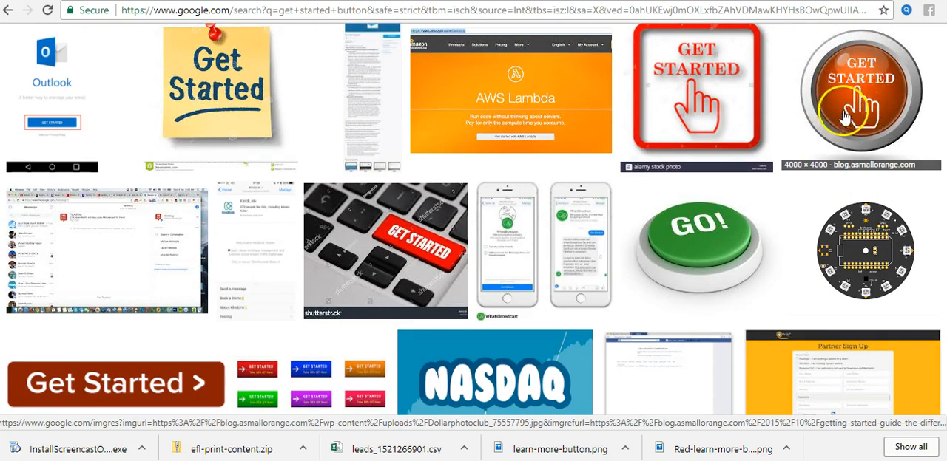
scroll(582, 158, down, 3)
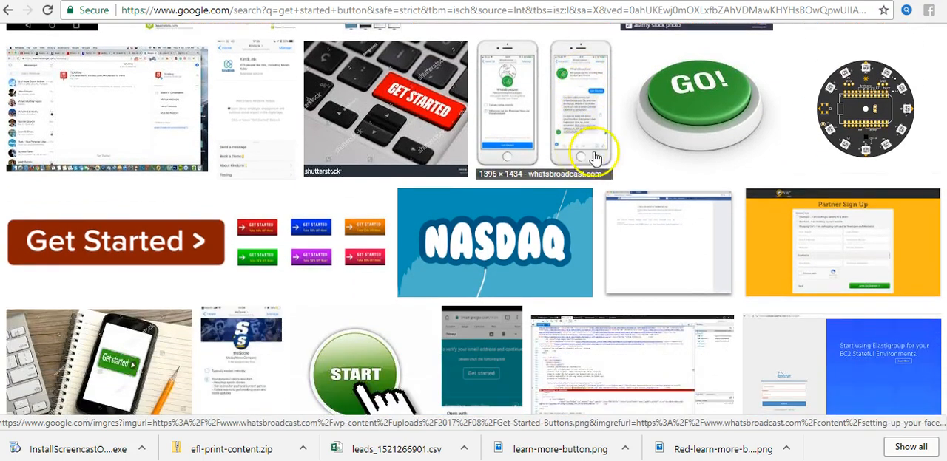
scroll(661, 173, down, 2)
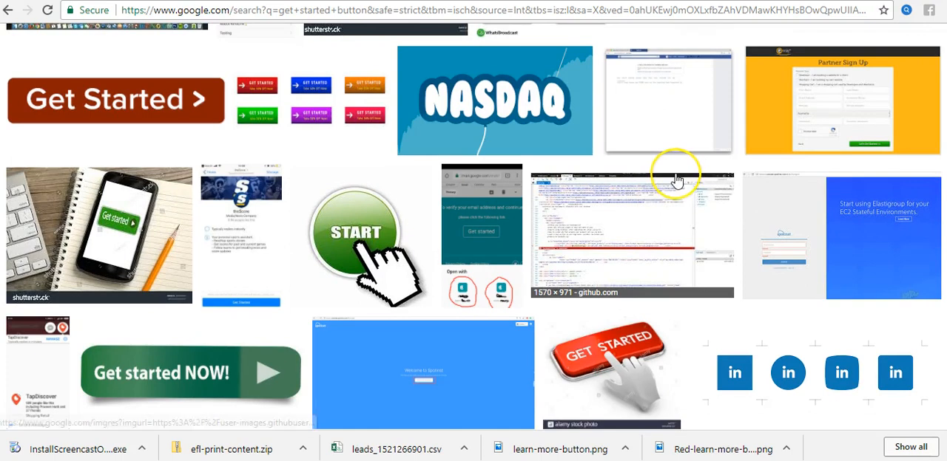
scroll(669, 180, down, 4)
scroll(676, 180, up, 2)
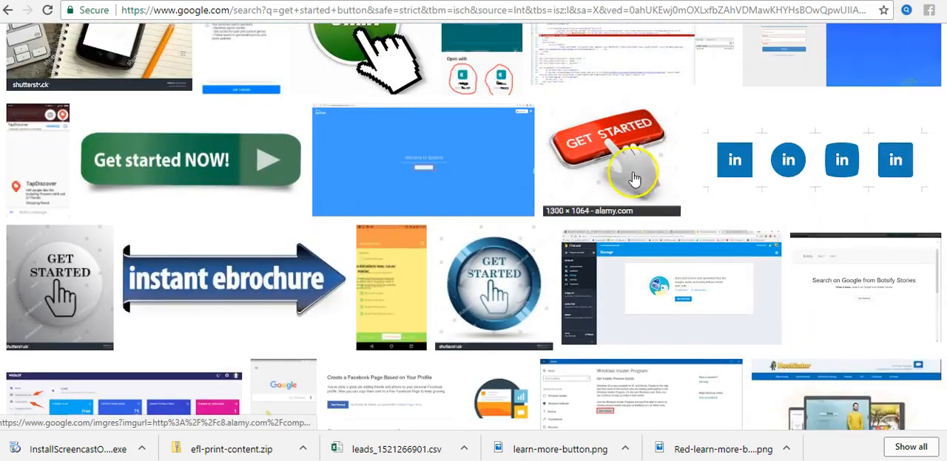
click(621, 164)
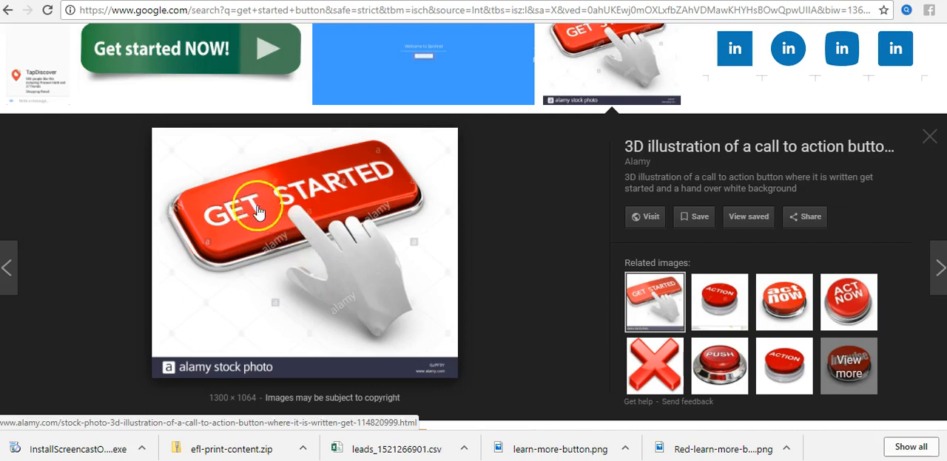
click(929, 139)
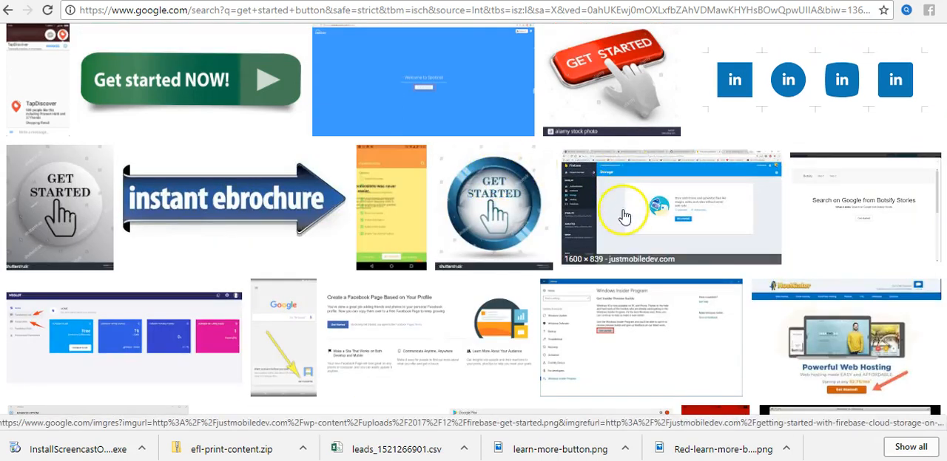
Step: Browse more of the large results, preview the round orange get started button with the hand icon, and close the preview
scroll(625, 244, down, 3)
scroll(629, 245, down, 3)
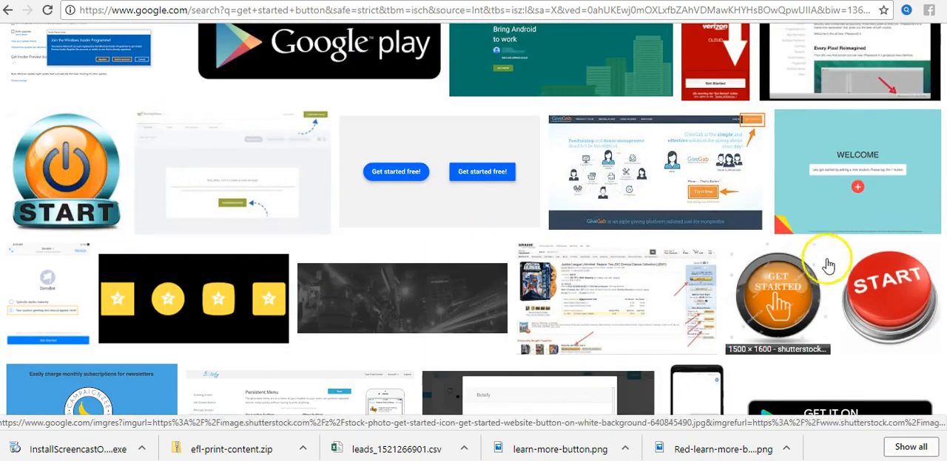
scroll(813, 267, down, 4)
scroll(741, 271, down, 8)
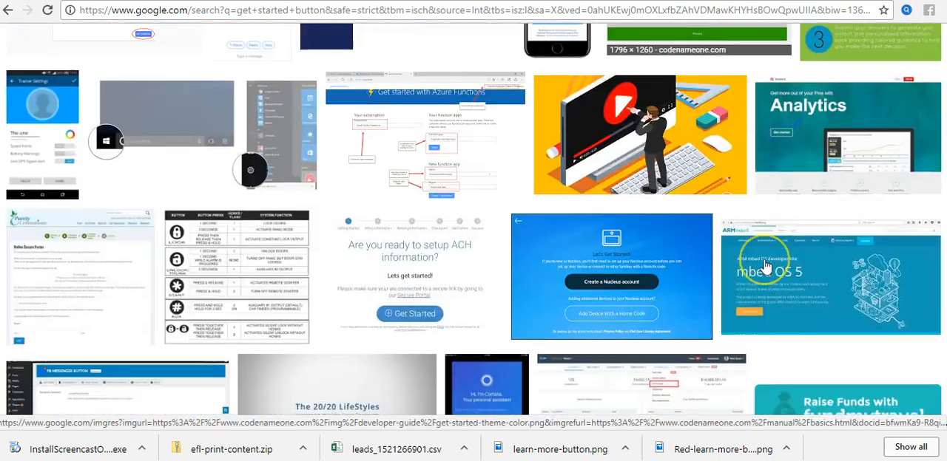
scroll(765, 267, up, 12)
scroll(766, 267, up, 6)
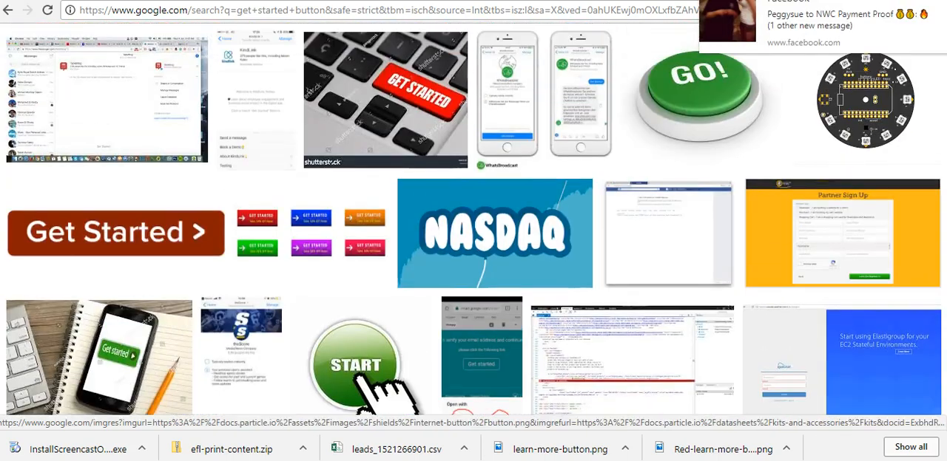
scroll(796, 169, up, 3)
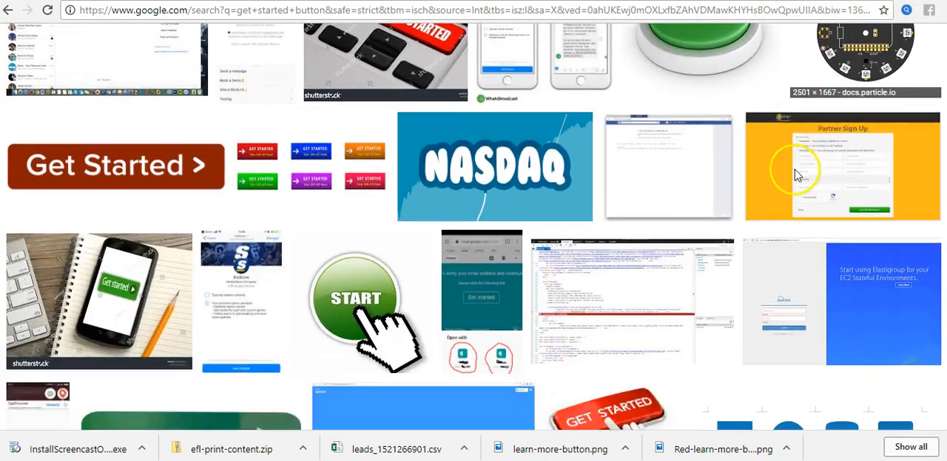
click(856, 154)
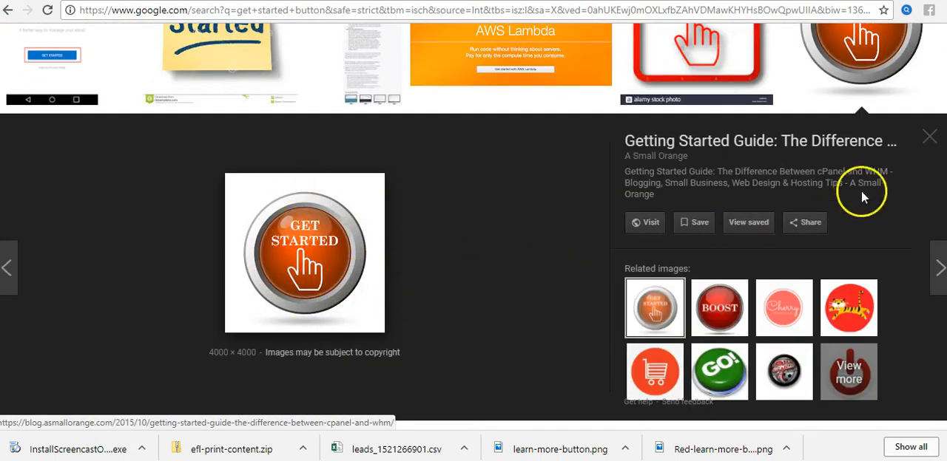
click(929, 137)
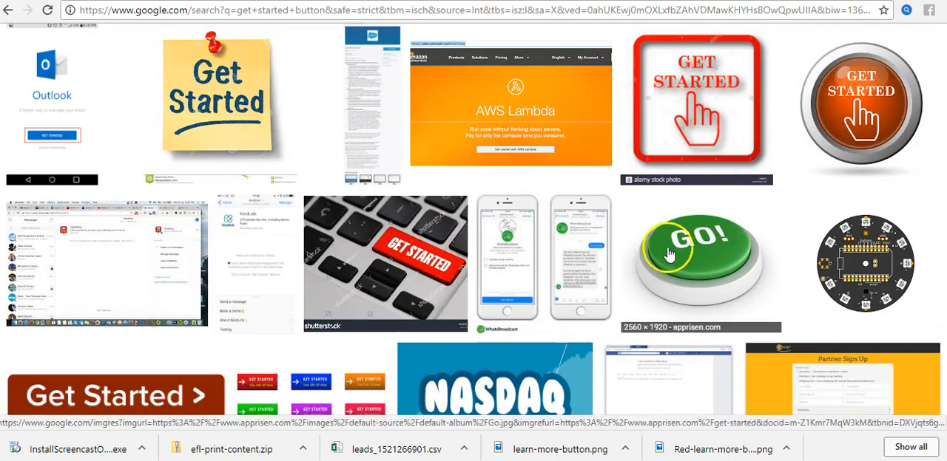
Step: Open the preview of the orange "Get Started Now" PNG button from pluspng.com and dismiss the Facebook notification
scroll(672, 255, up, 5)
scroll(672, 255, up, 4)
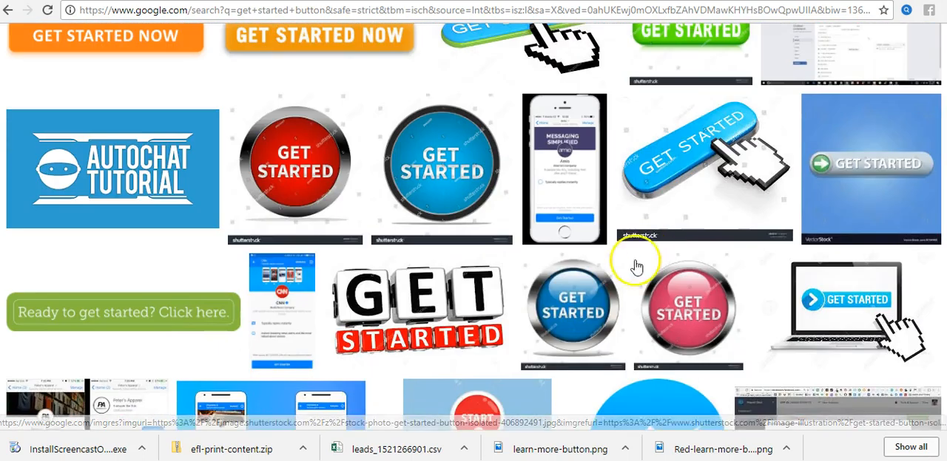
scroll(518, 248, up, 3)
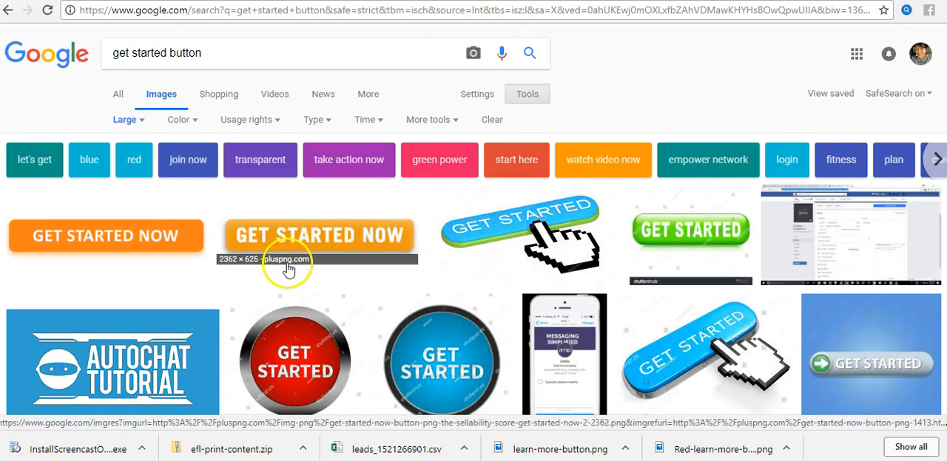
click(363, 233)
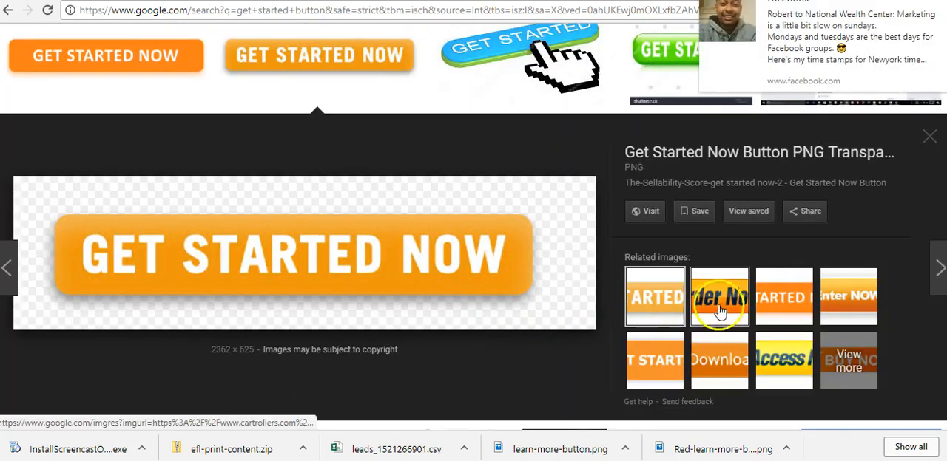
click(934, 7)
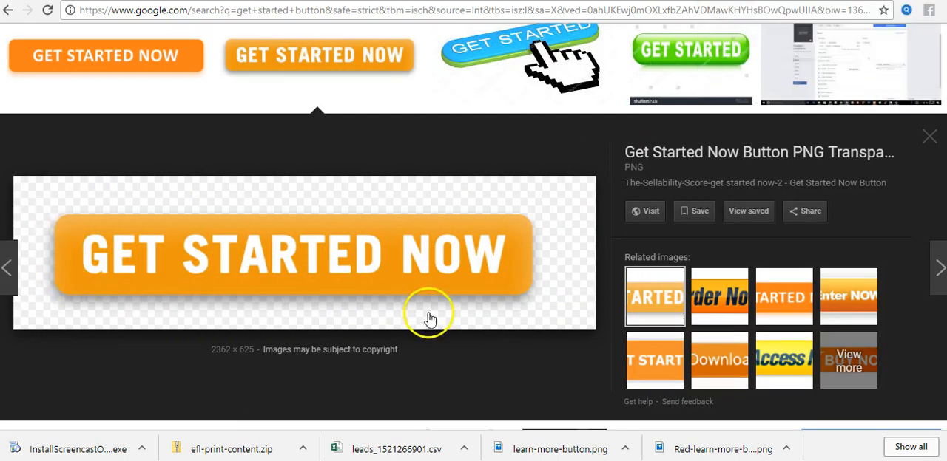
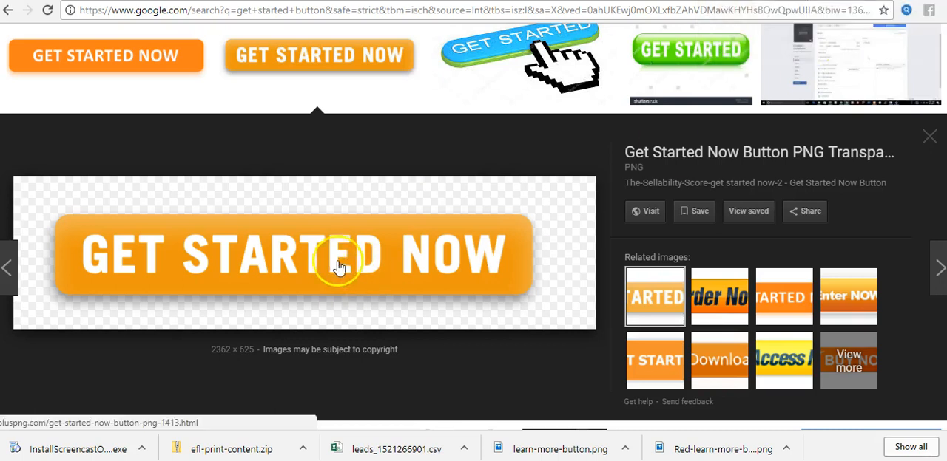
Step: Compare the related Order Now button, return to the orange "Get Started Now" PNG, save it to the Desktop and close the preview
click(719, 297)
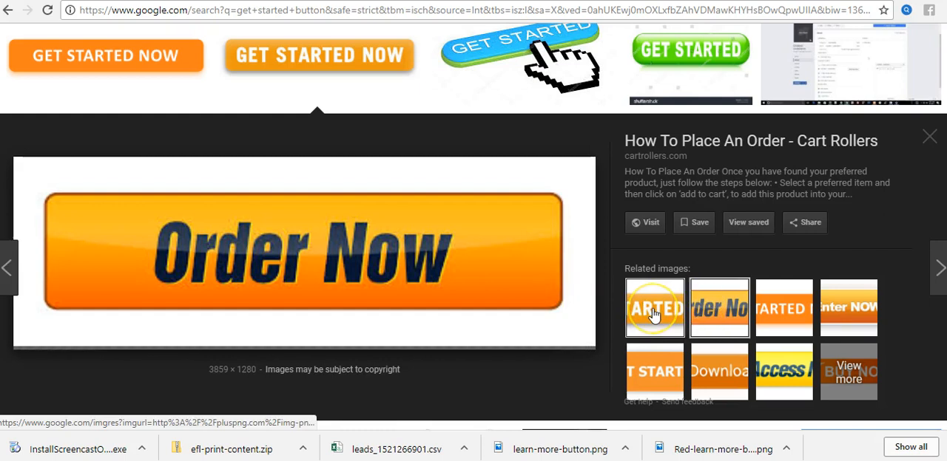
click(653, 311)
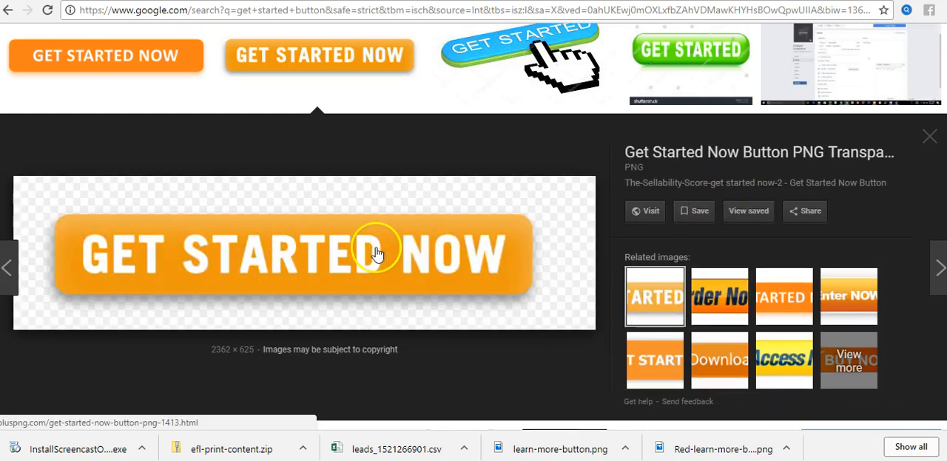
right_click(304, 260)
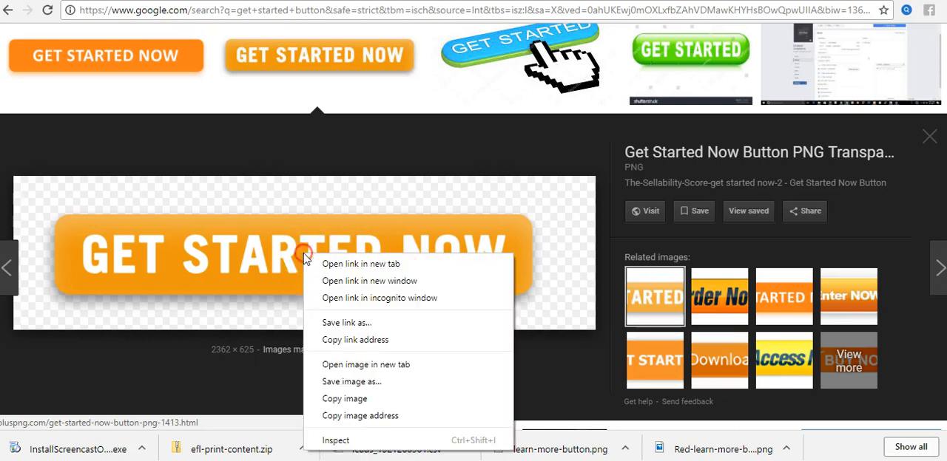
click(369, 382)
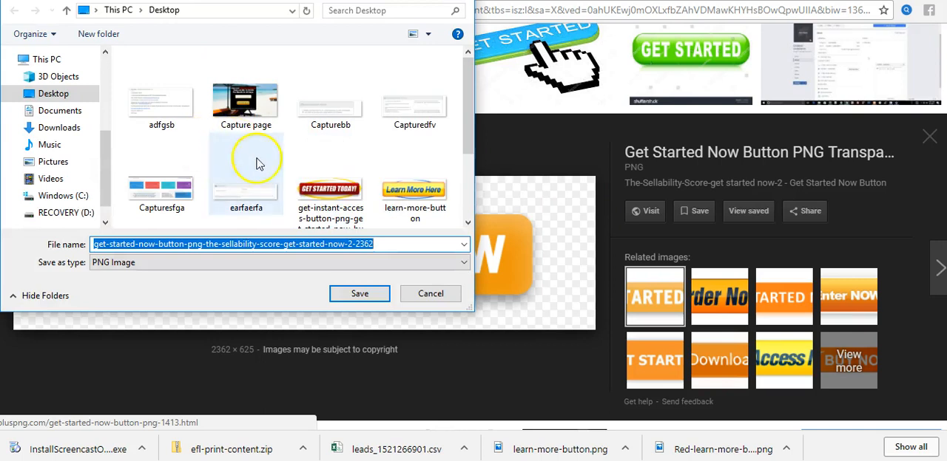
click(361, 294)
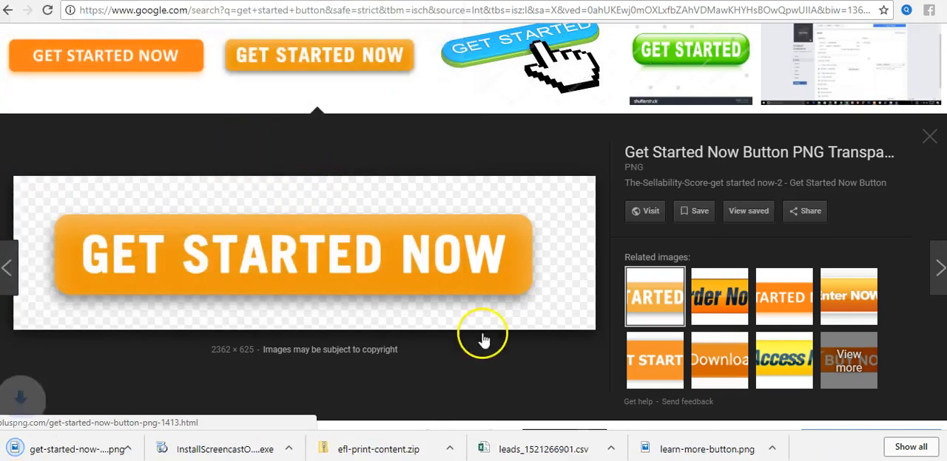
click(929, 138)
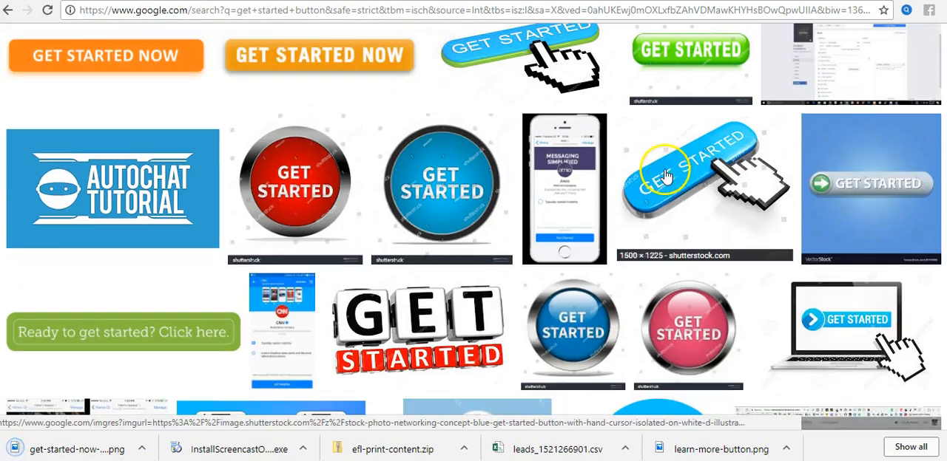
Step: Replace the image search query with "learn more buttons" and run the search
scroll(645, 251, up, 3)
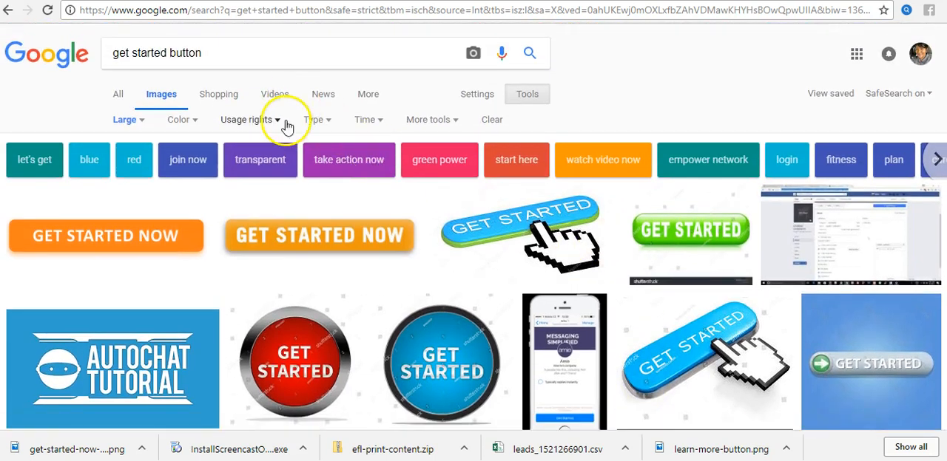
drag(215, 51, 99, 57)
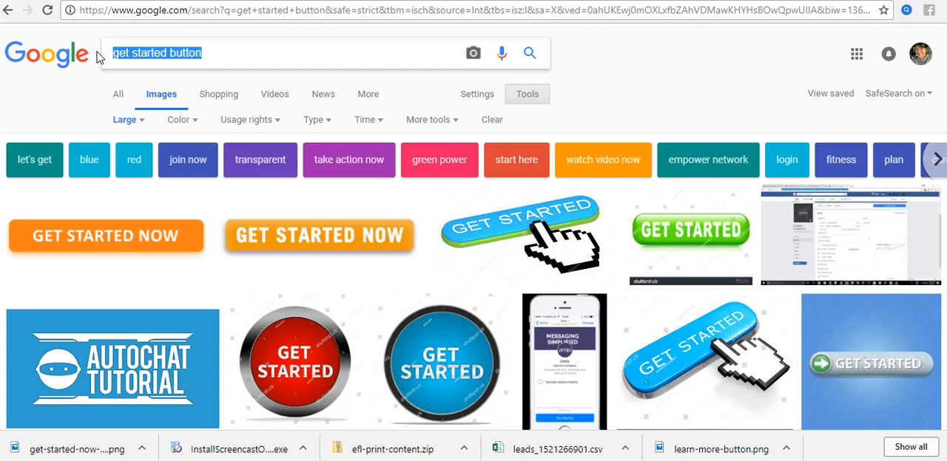
text(leran)
key(BackSpace)
key(BackSpace)
key(BackSpace)
text(arn)
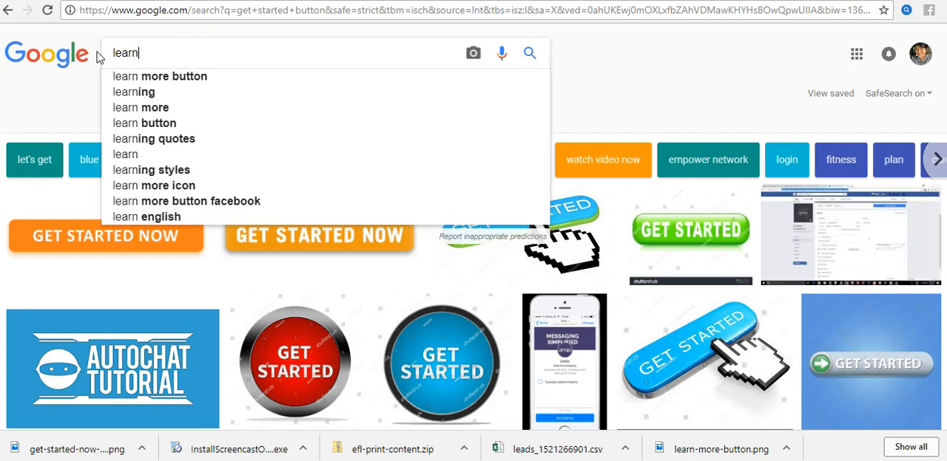
text( more butto)
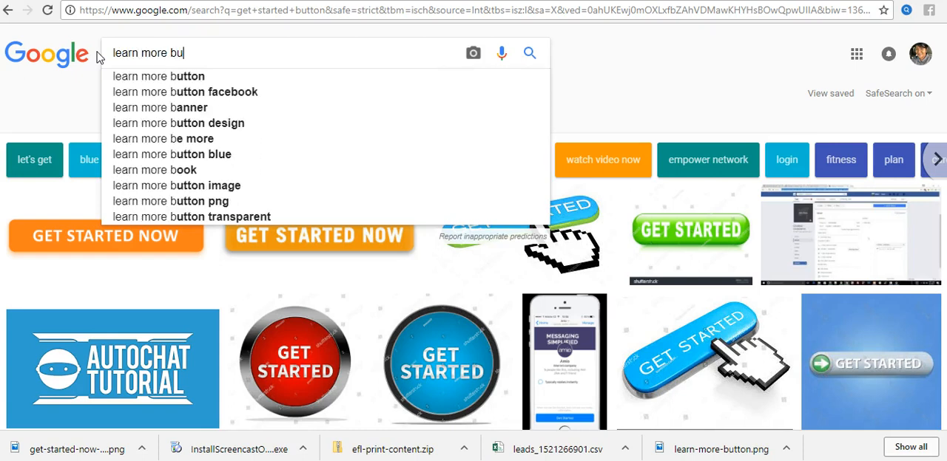
text(ns)
key(Return)
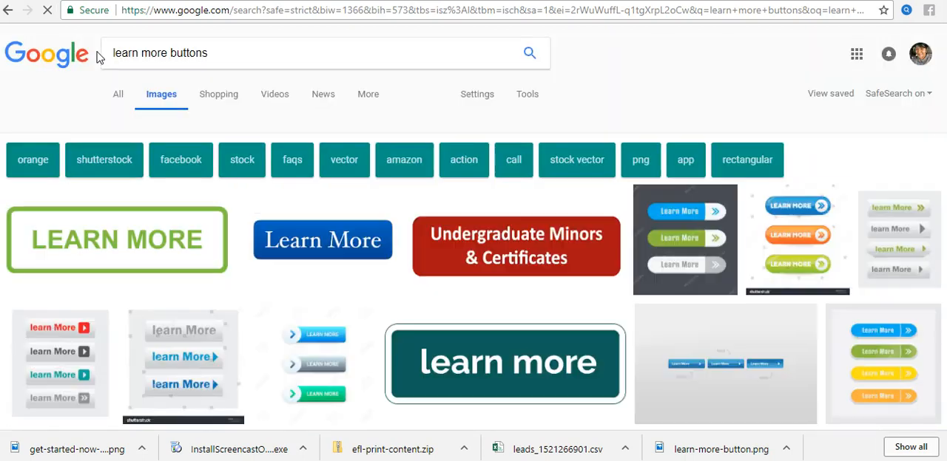
click(263, 156)
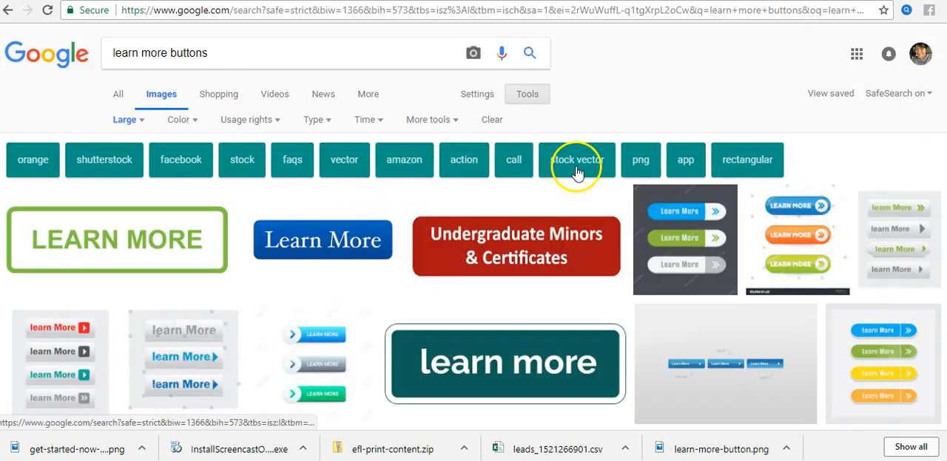
Step: Examine the large image results for a suitable learn more button
scroll(576, 172, down, 3)
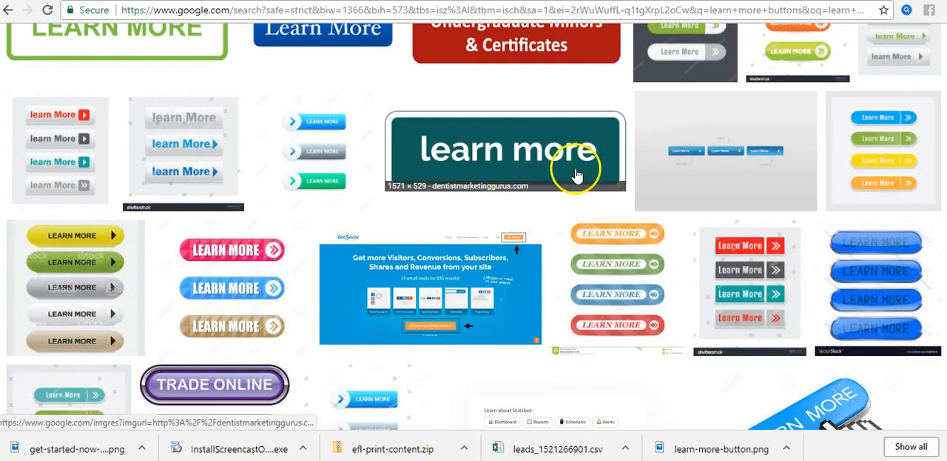
scroll(522, 243, down, 2)
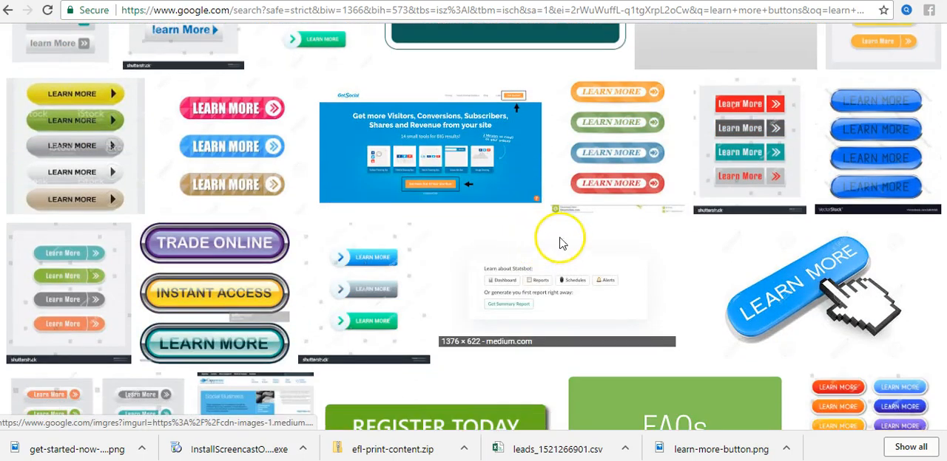
scroll(627, 279, down, 4)
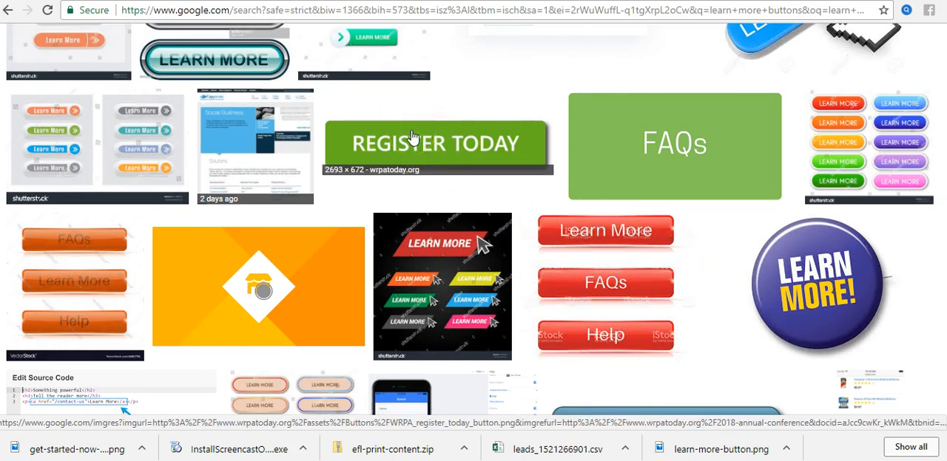
scroll(412, 137, down, 2)
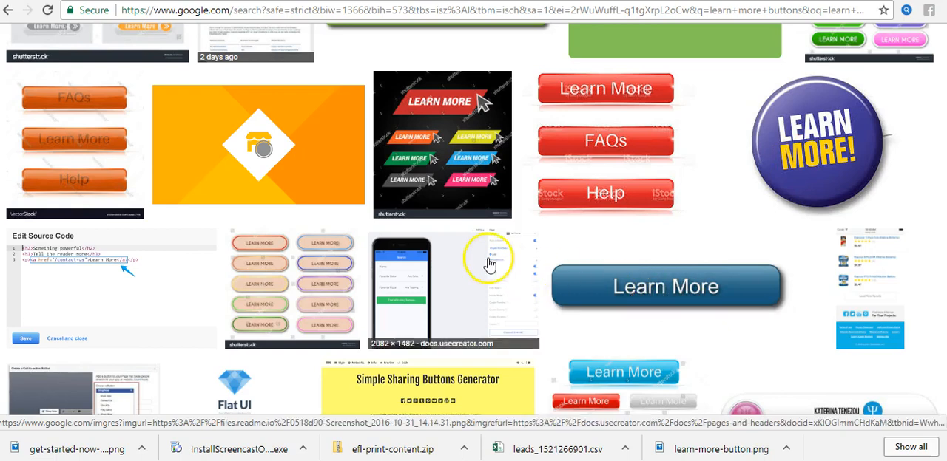
scroll(488, 260, down, 2)
scroll(594, 274, down, 4)
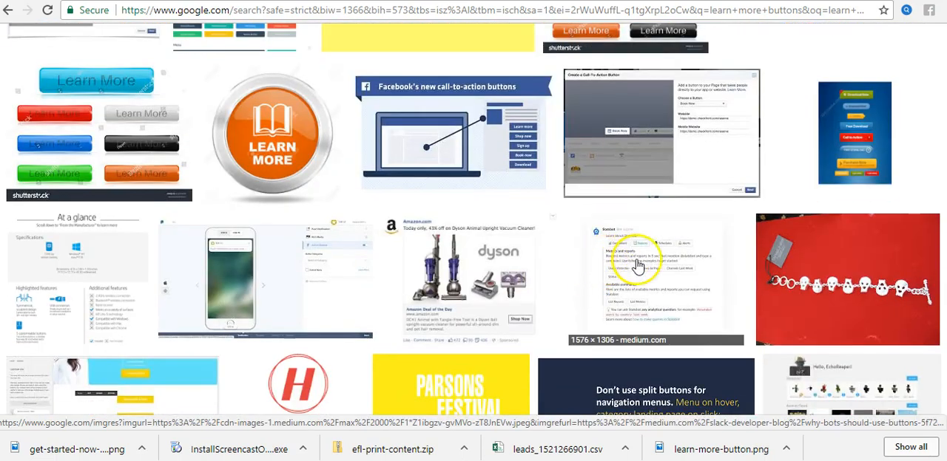
scroll(638, 267, down, 8)
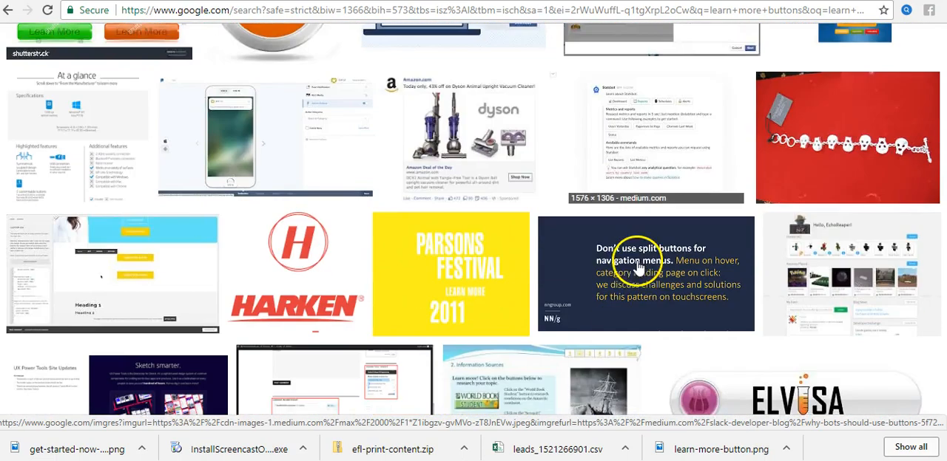
scroll(603, 274, down, 6)
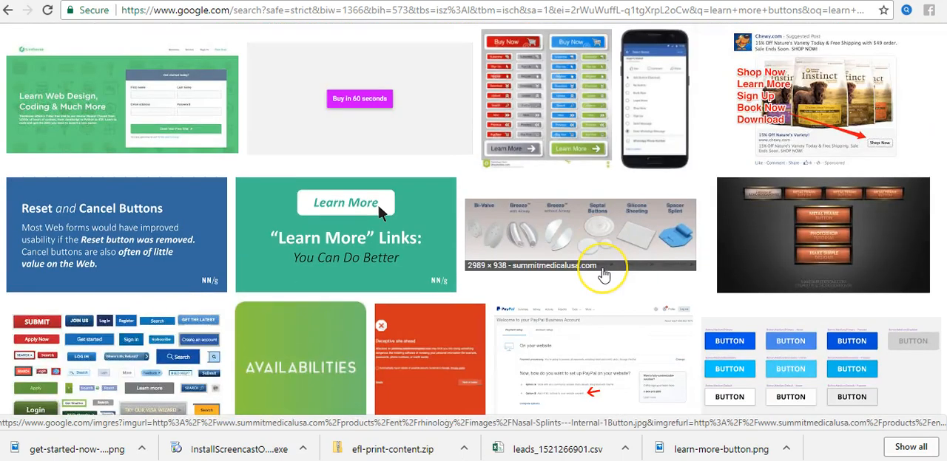
scroll(616, 275, down, 6)
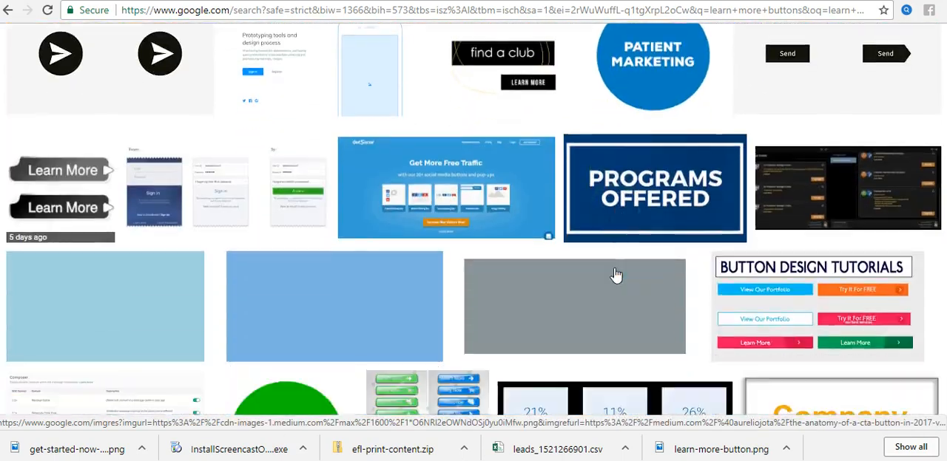
scroll(663, 272, down, 10)
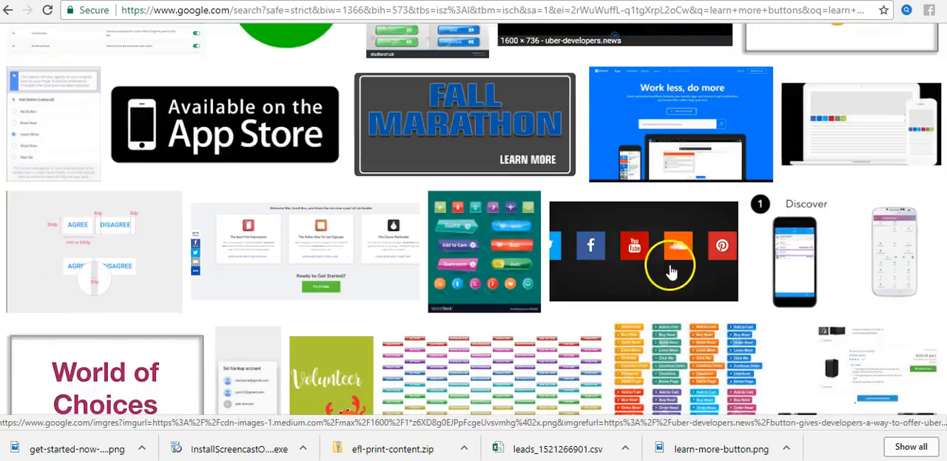
scroll(683, 273, up, 20)
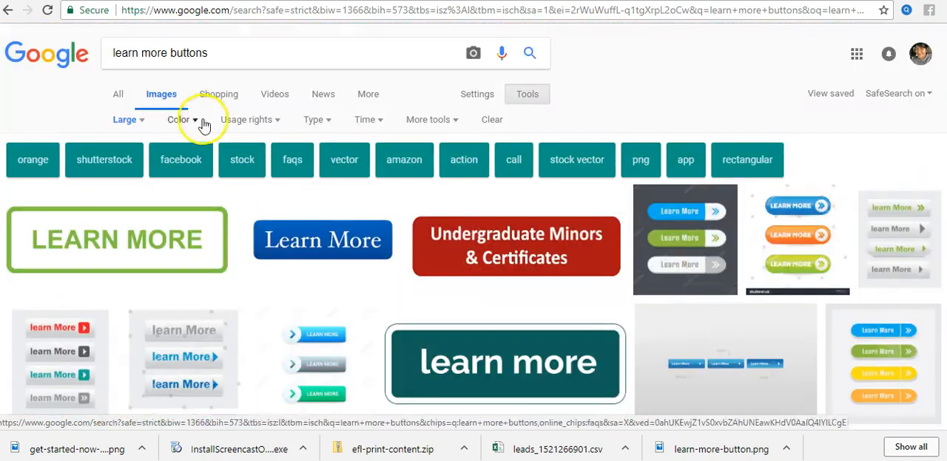
Step: Set the image size filter to any size and save the orange "Learn More >>" button PNG from PNG Mart
click(127, 119)
click(138, 142)
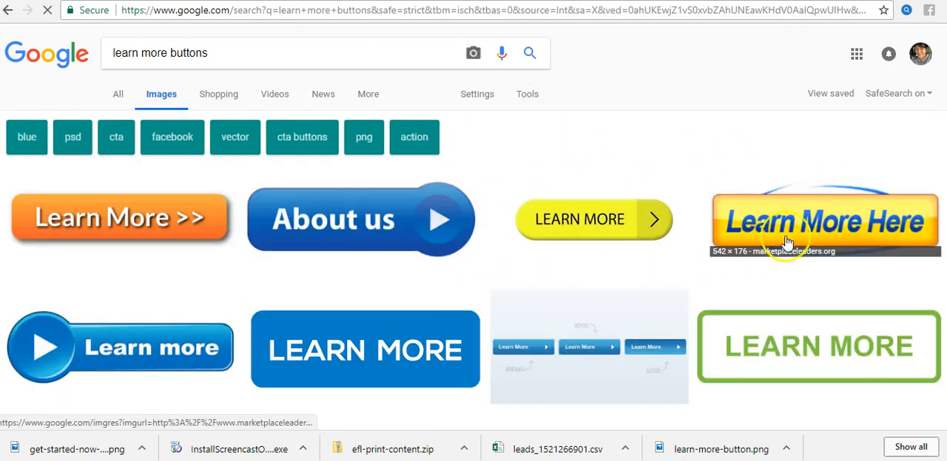
click(127, 224)
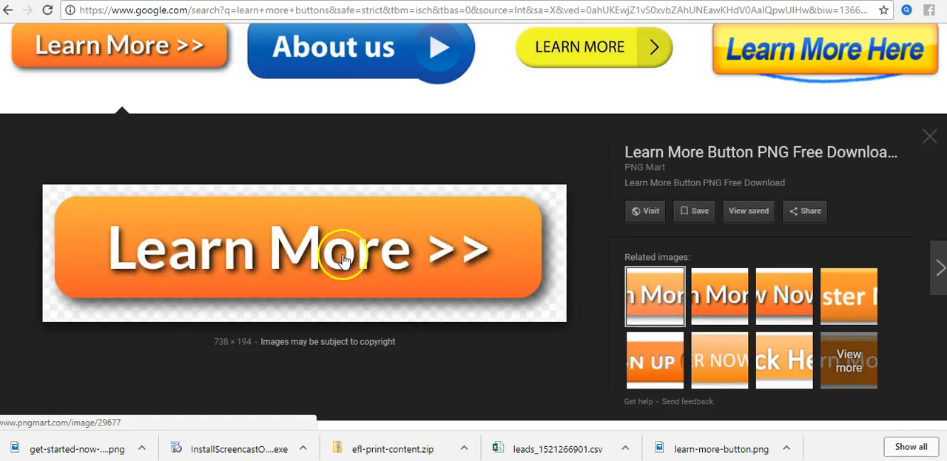
right_click(343, 258)
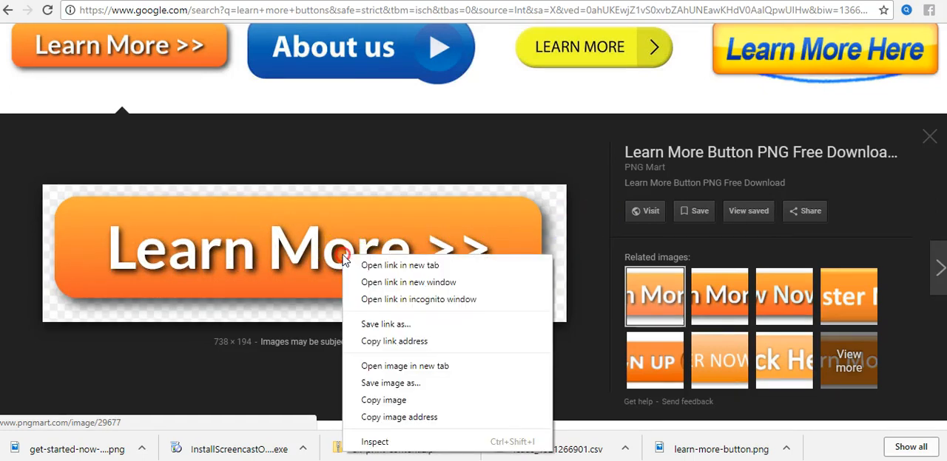
click(414, 385)
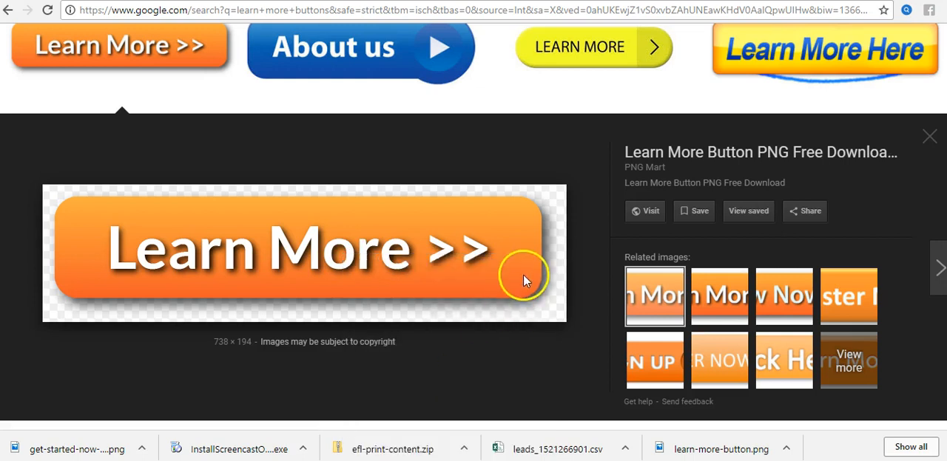
click(357, 294)
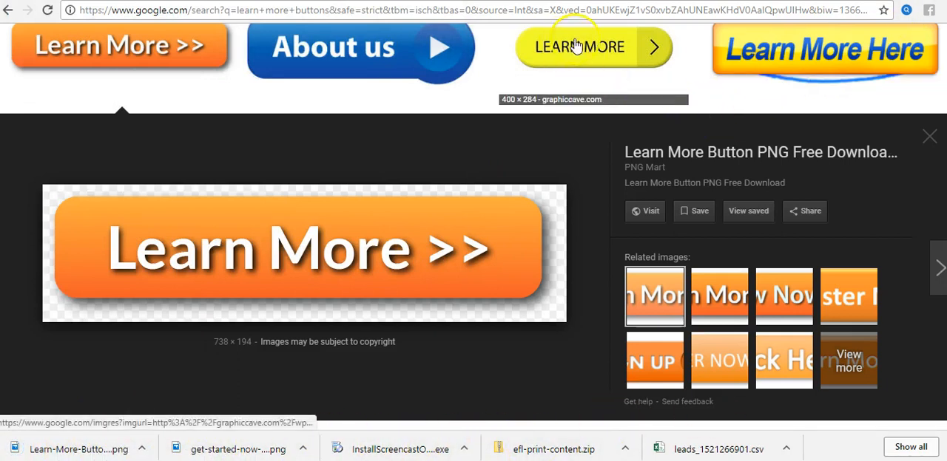
Step: Switch to the Weebly editor, add an Image element below the red commission picture, and upload the get-started-now-button PNG from the Desktop into it
key(ctrl+Tab)
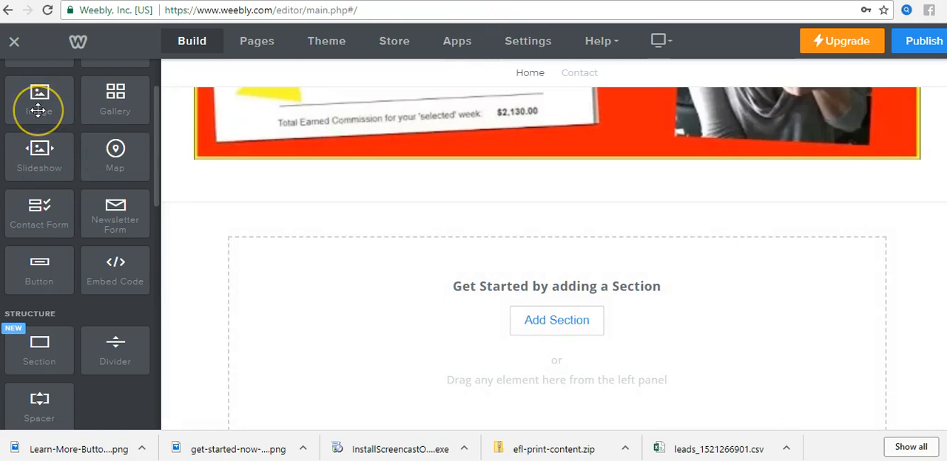
drag(38, 109, 387, 227)
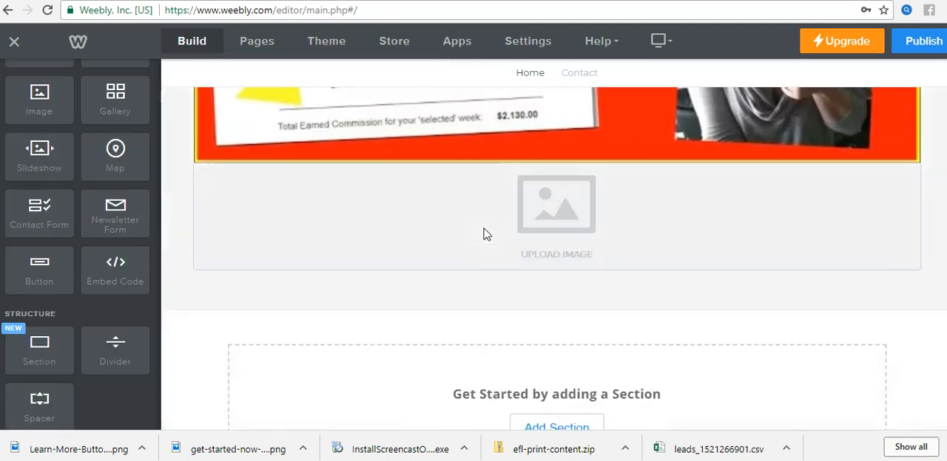
click(560, 230)
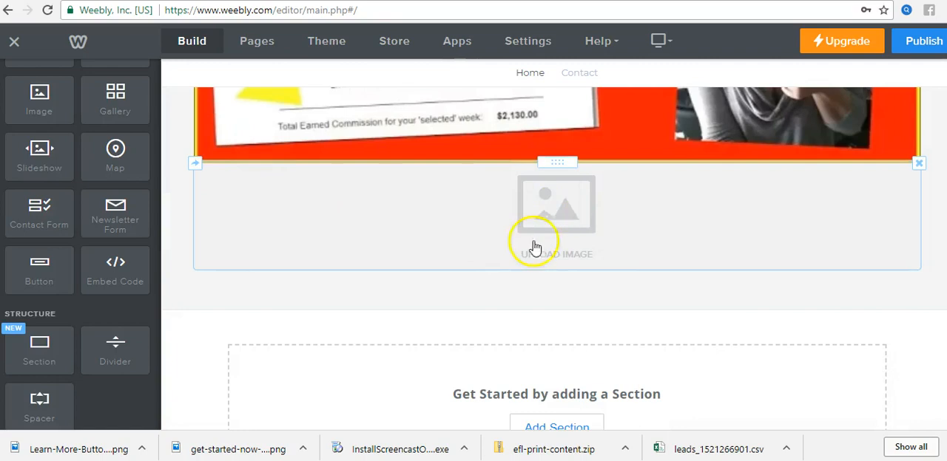
click(567, 222)
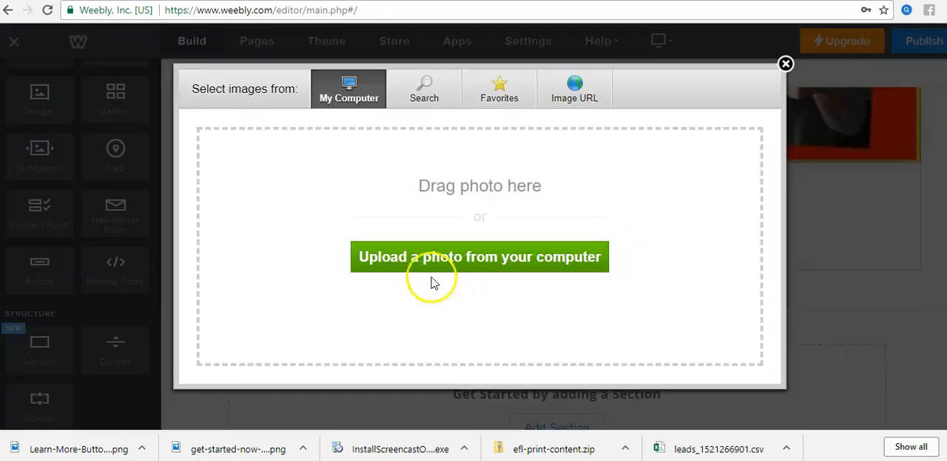
click(533, 261)
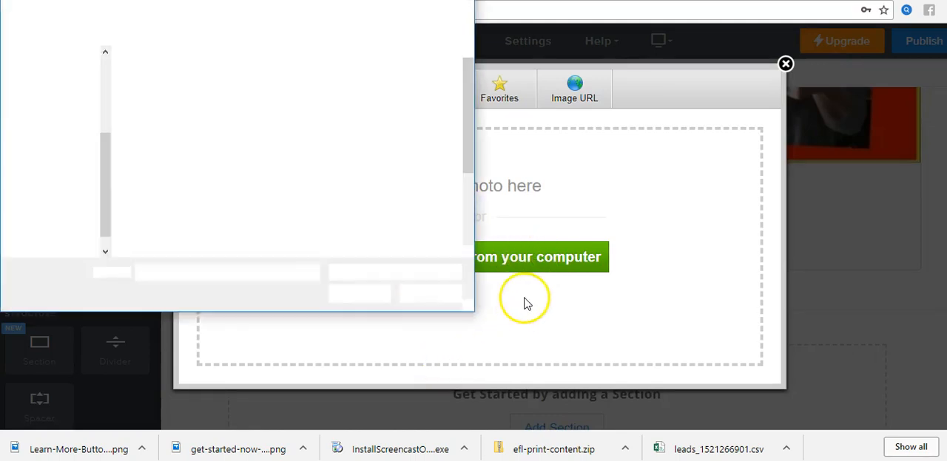
drag(464, 85, 469, 186)
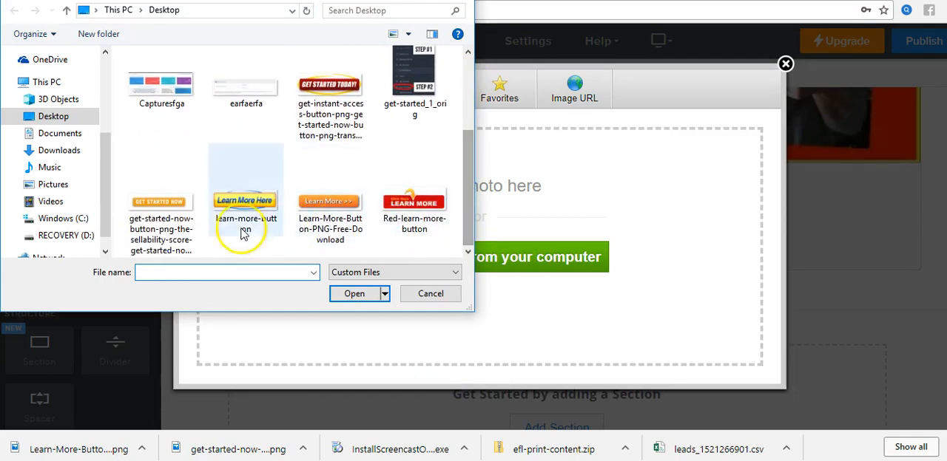
click(161, 211)
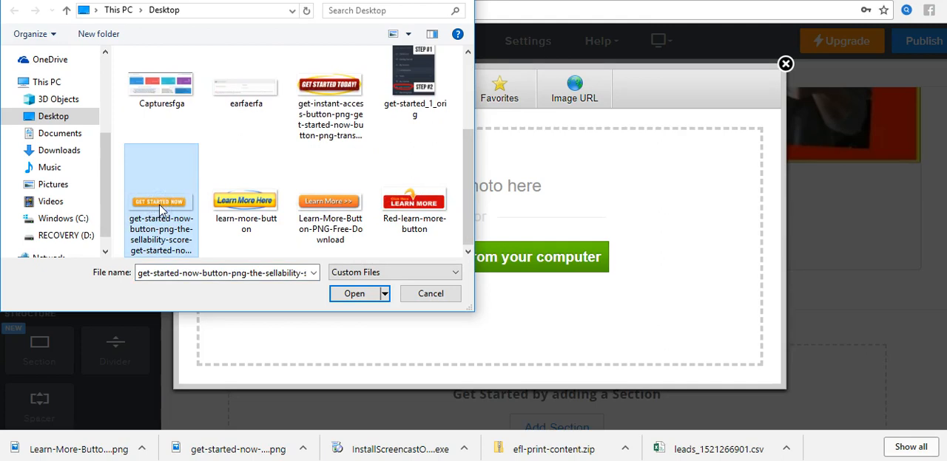
double_click(160, 207)
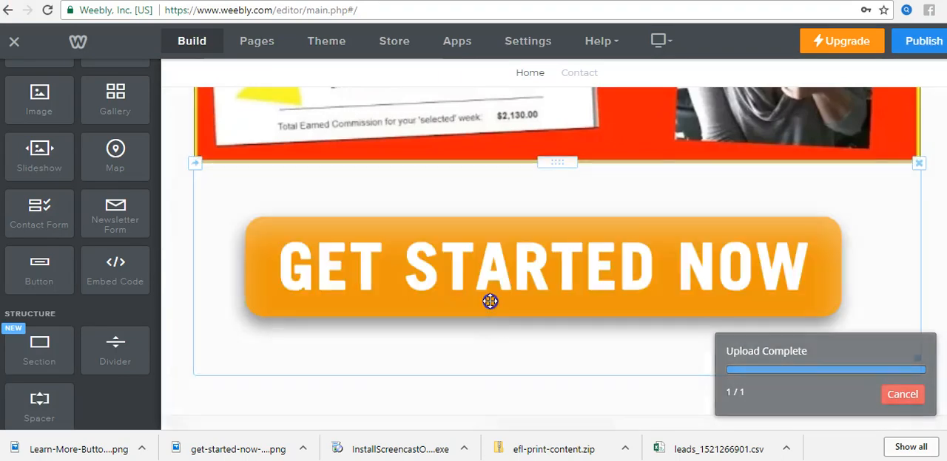
Step: Shrink the Get Started Now button image below the red commission picture to roughly a quarter of the content width
click(628, 267)
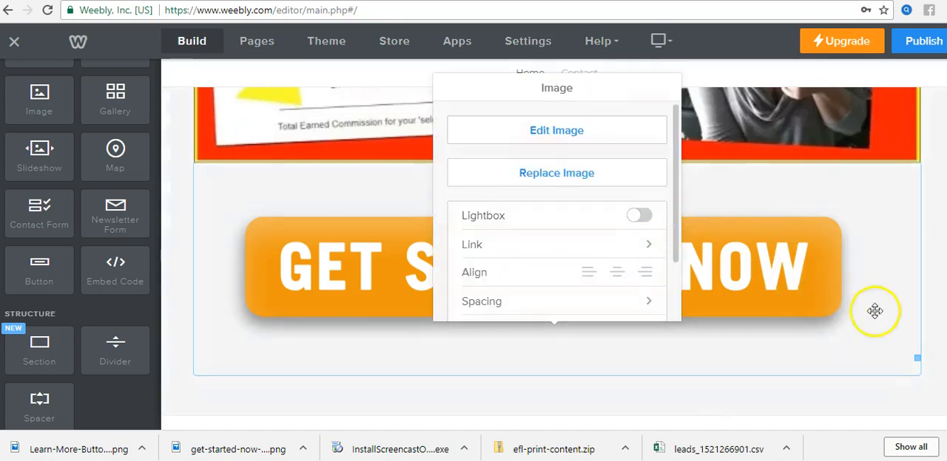
click(659, 376)
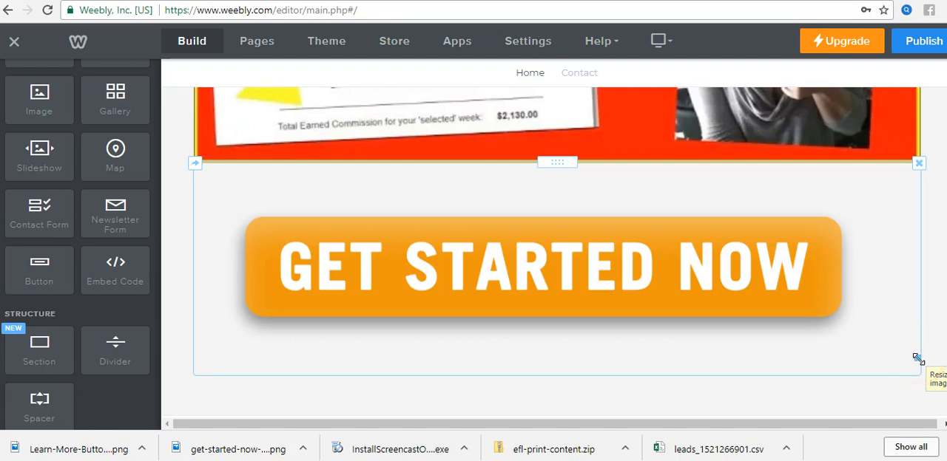
drag(919, 359, 793, 272)
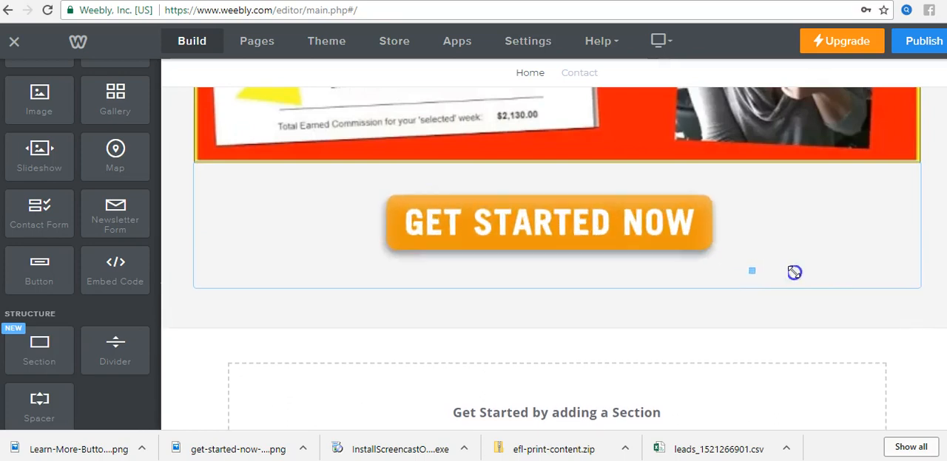
drag(794, 272, 706, 228)
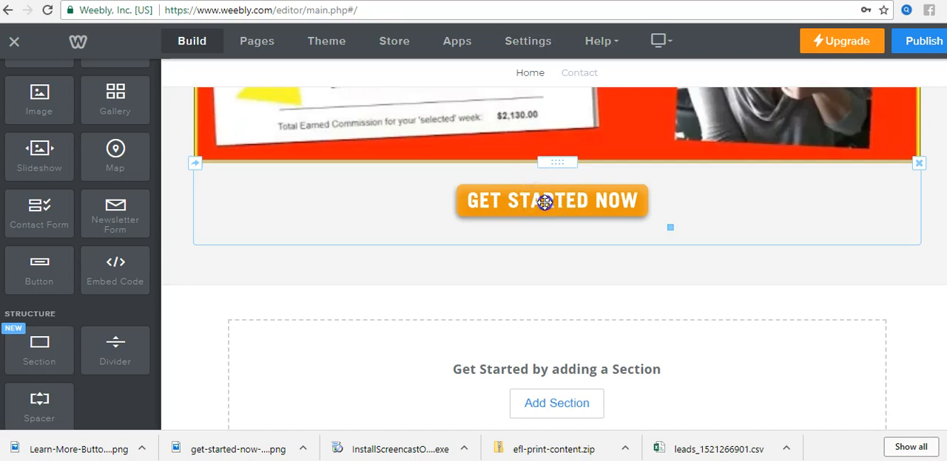
Step: Align the Get Started Now button image to the left of its row
click(545, 202)
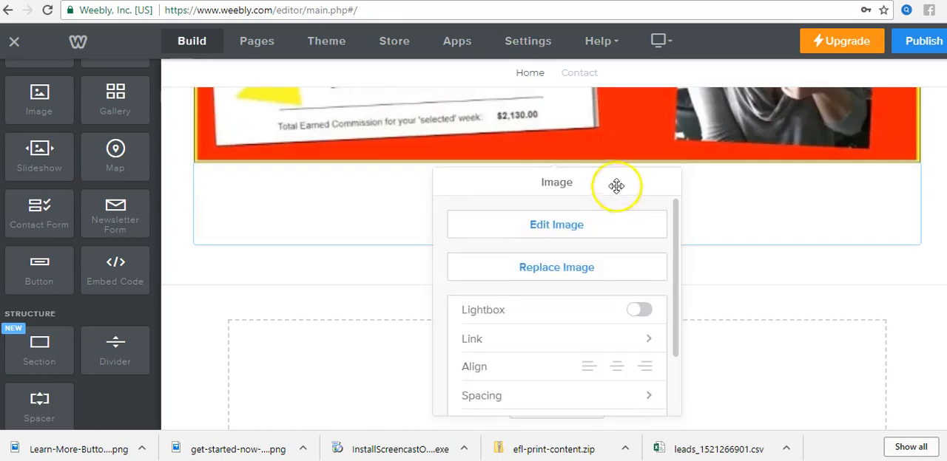
click(588, 368)
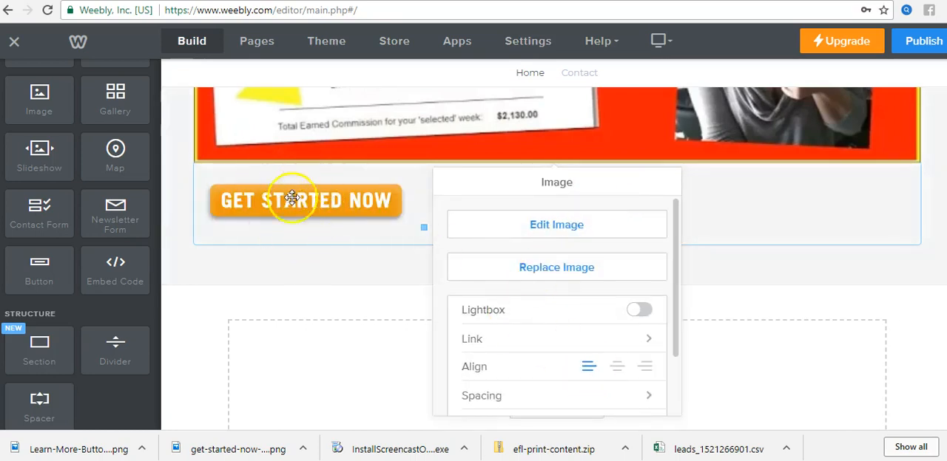
click(712, 304)
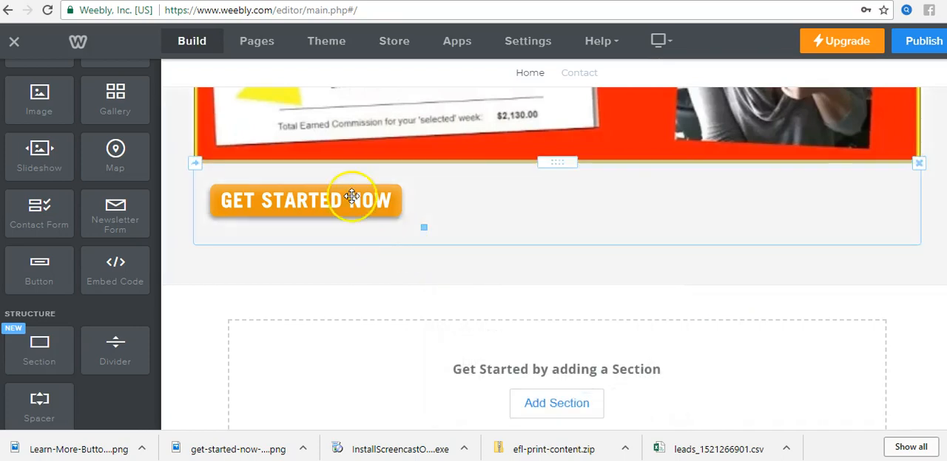
click(337, 261)
Step: Add a new Image element in its own column to the left of the Get Started Now button image
scroll(336, 261, down, 1)
scroll(338, 217, up, 3)
scroll(337, 296, down, 1)
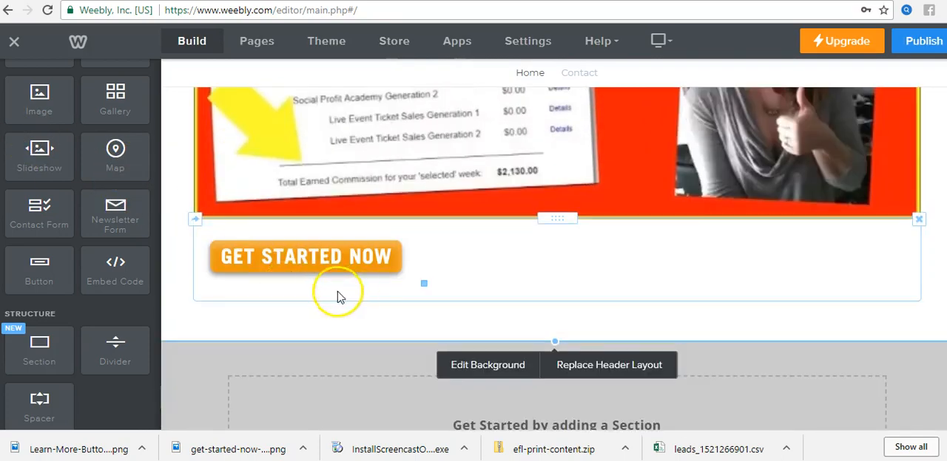
drag(42, 102, 460, 274)
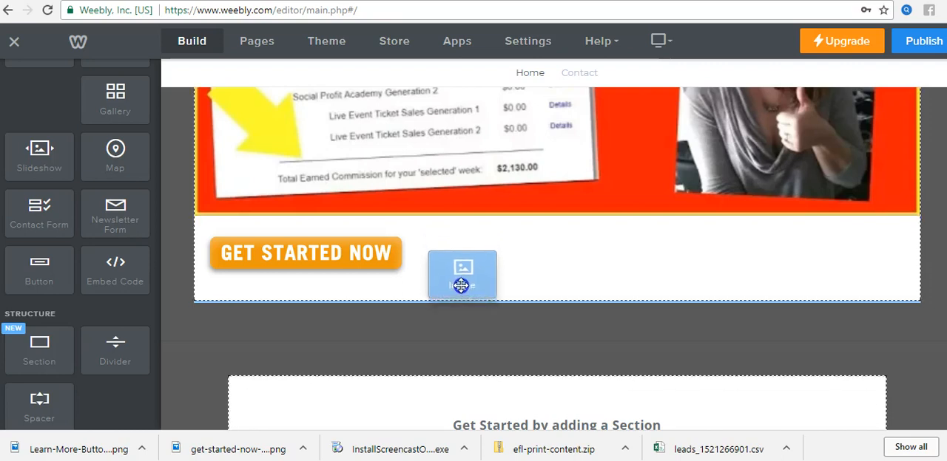
drag(531, 288, 442, 251)
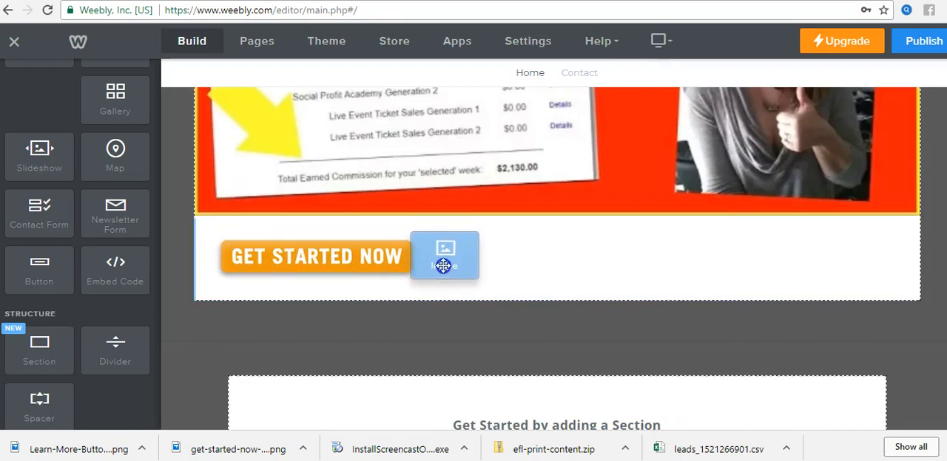
drag(448, 268, 227, 264)
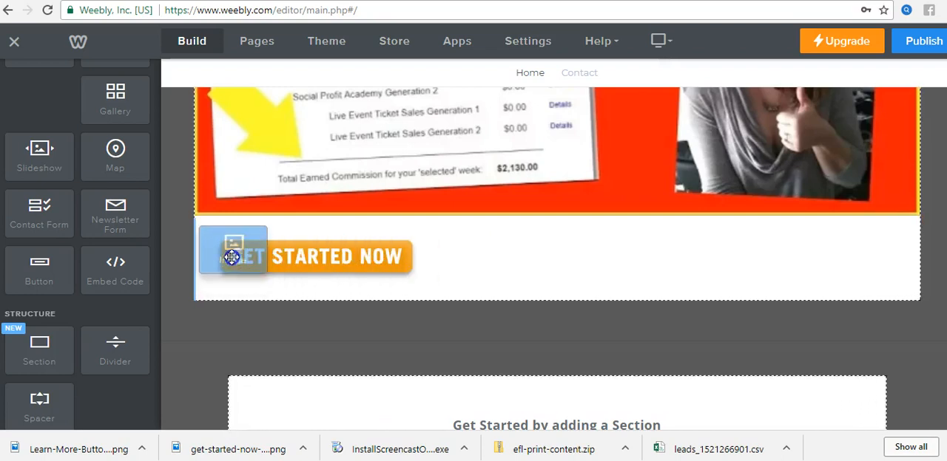
drag(234, 270, 454, 275)
drag(451, 266, 453, 267)
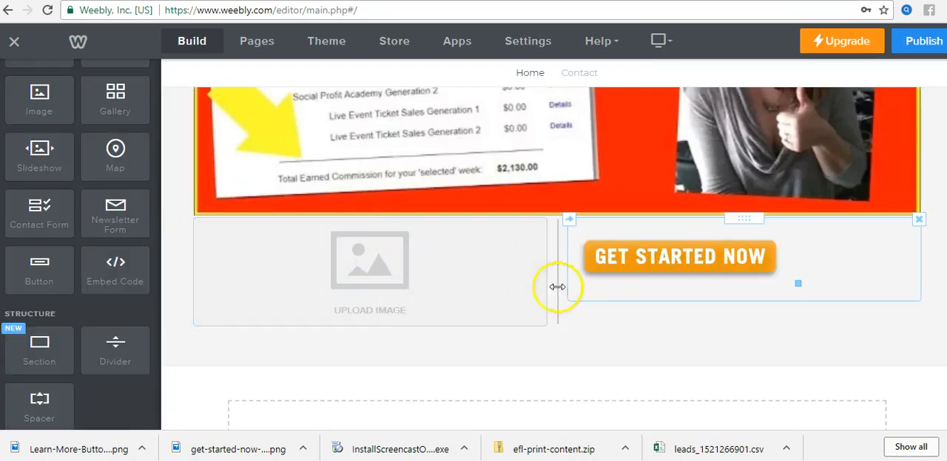
Step: Upload the orange "Learn More >>" button PNG from the Desktop into the empty image placeholder
click(370, 261)
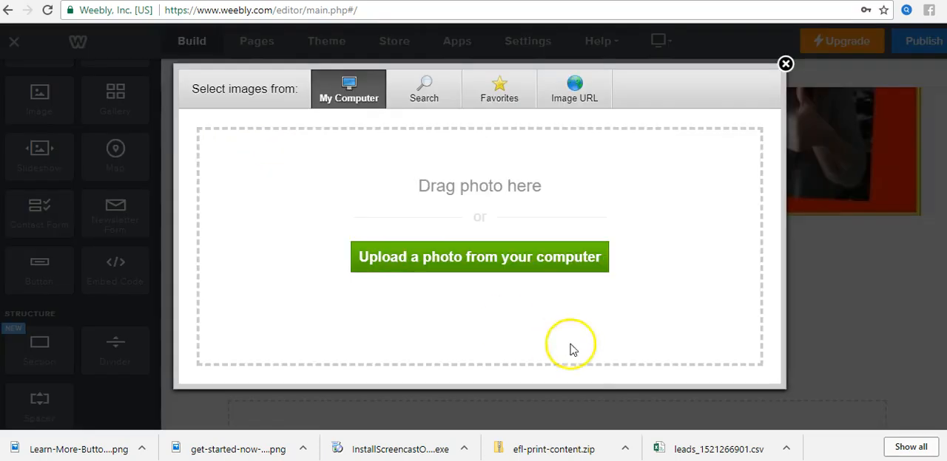
click(469, 259)
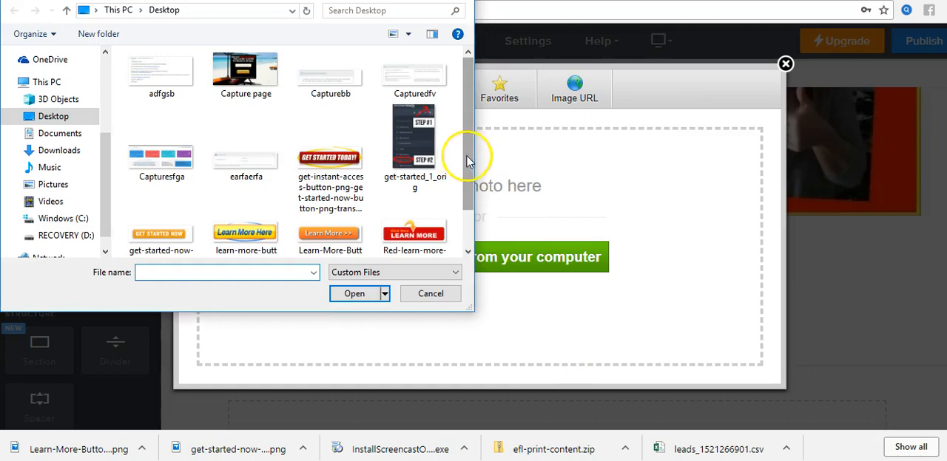
drag(467, 161, 466, 186)
double_click(333, 210)
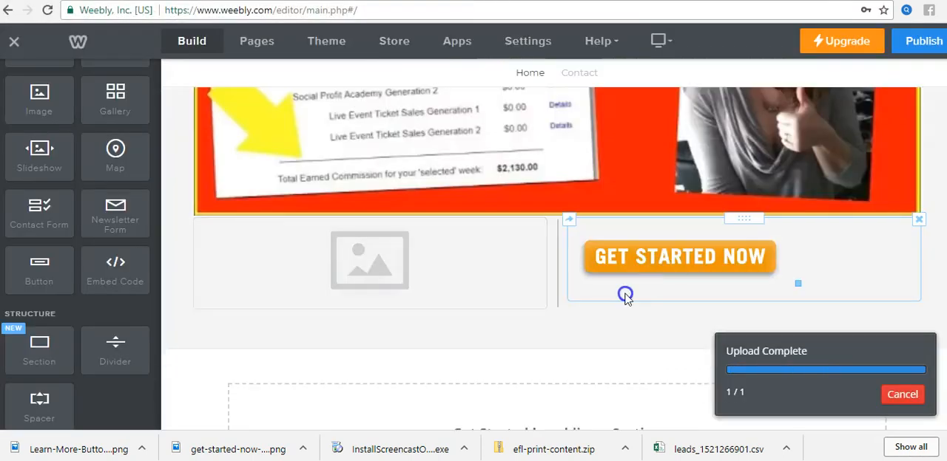
Step: Shrink the Learn More button image until it is slightly narrower than the Get Started Now button
click(481, 271)
click(489, 362)
drag(547, 321, 450, 275)
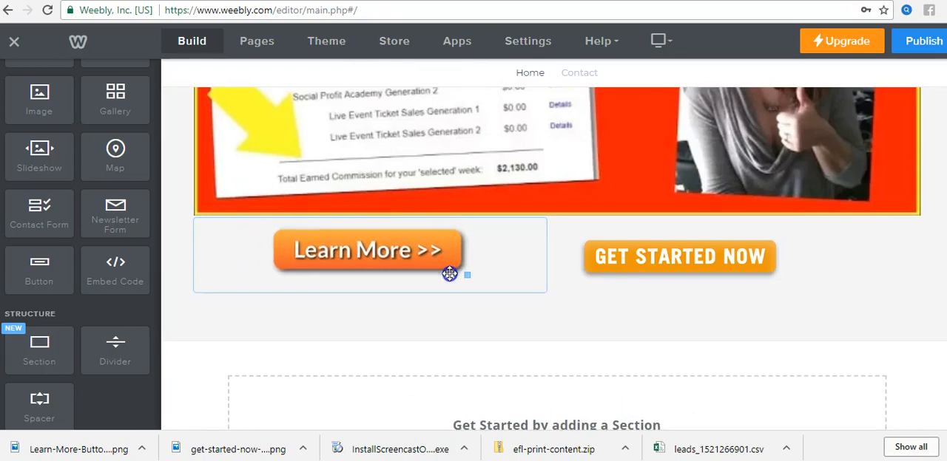
click(406, 253)
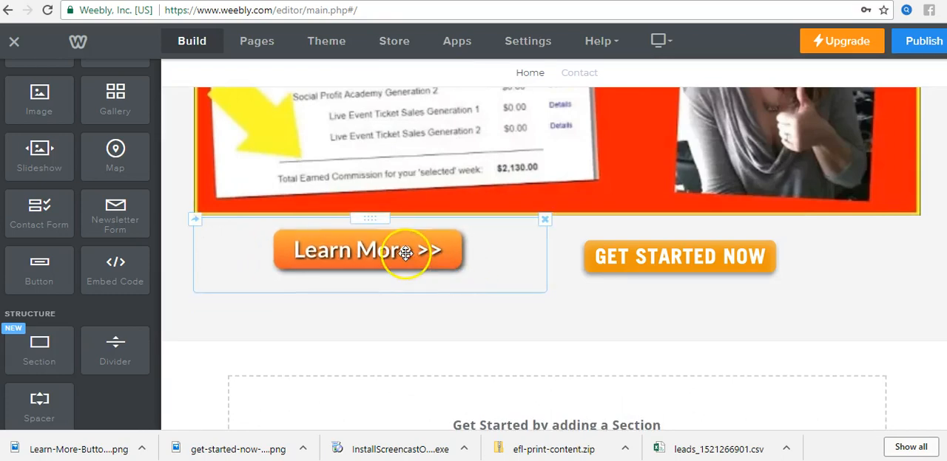
mouse_move(405, 253)
mouse_down()
mouse_move(405, 269)
mouse_move(405, 255)
mouse_up()
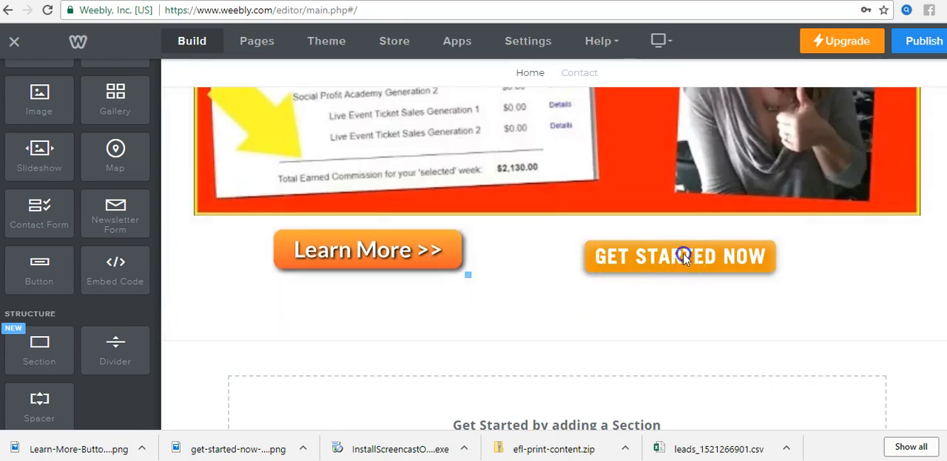
click(422, 250)
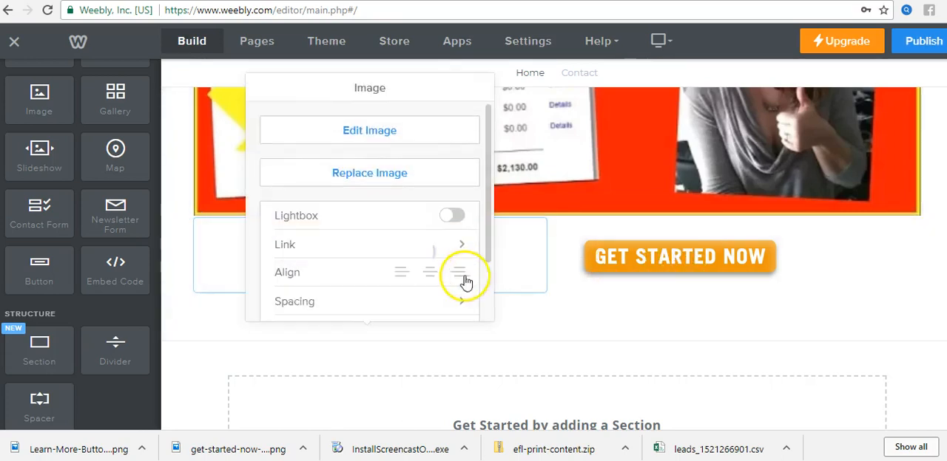
click(536, 315)
drag(467, 272, 456, 266)
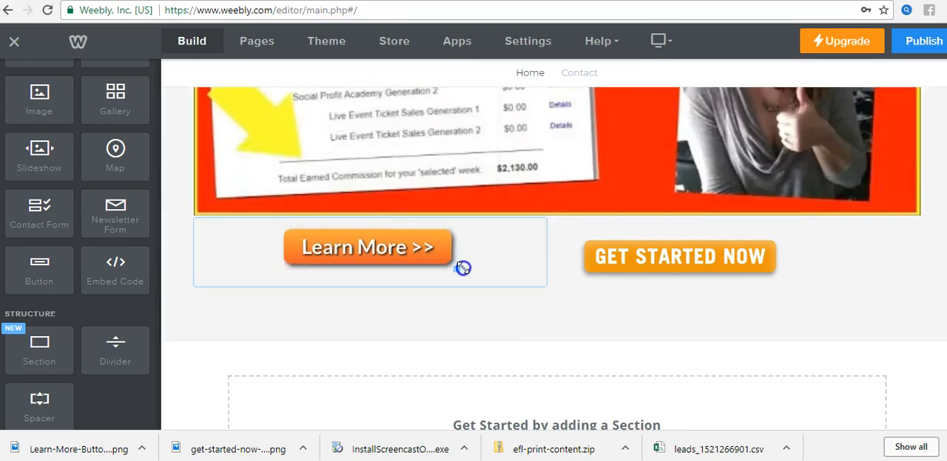
Step: Centre-align both the Get Started Now and the Learn More button images within their columns
click(691, 258)
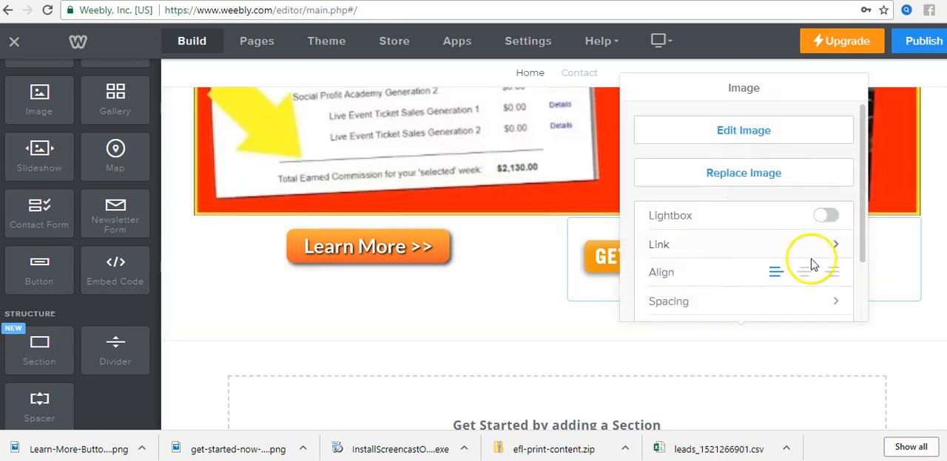
click(828, 273)
click(799, 274)
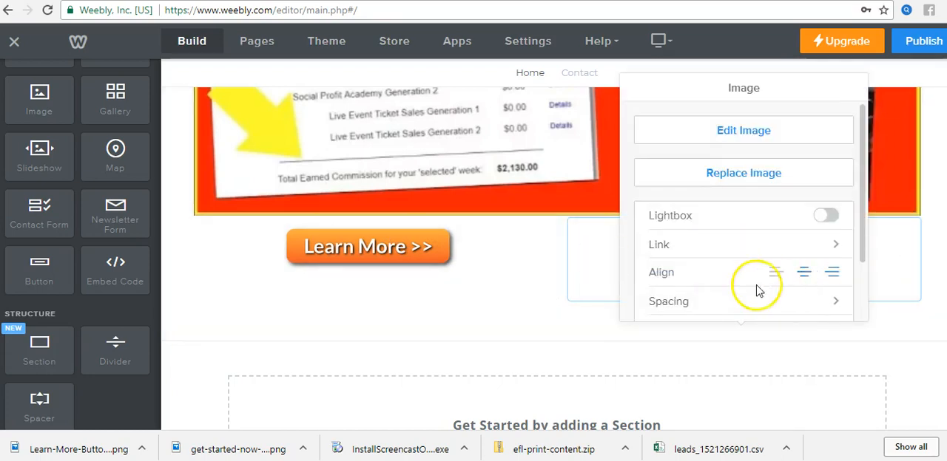
click(573, 328)
click(392, 251)
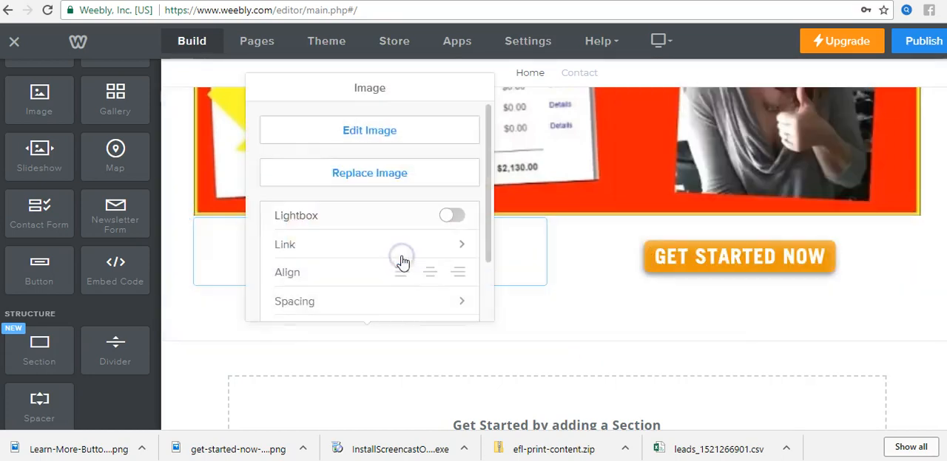
click(425, 273)
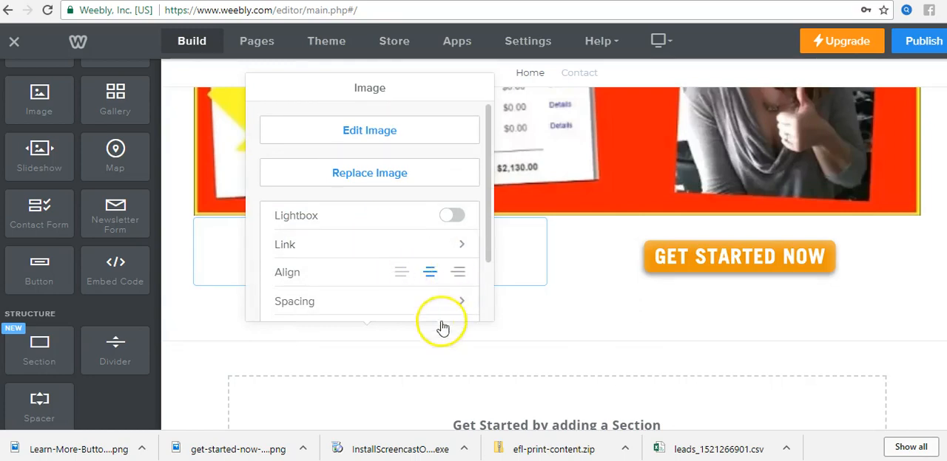
Step: Set the Learn More button image's top margin to 40
click(459, 301)
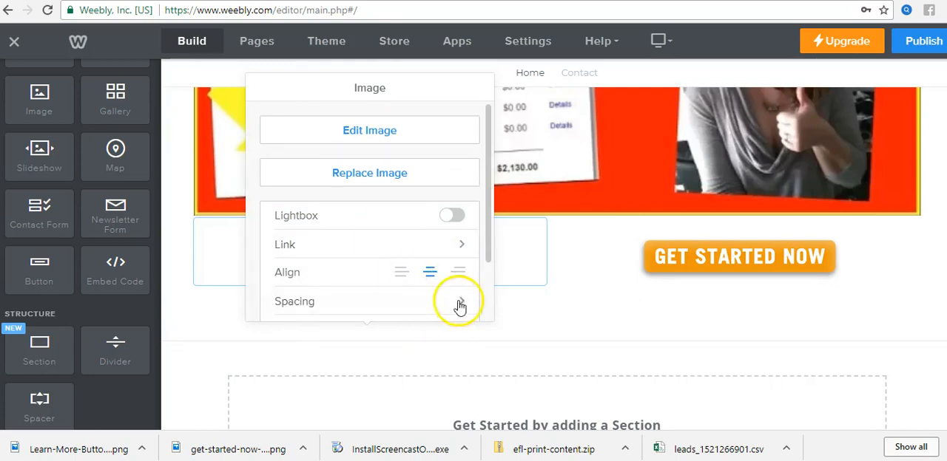
click(360, 158)
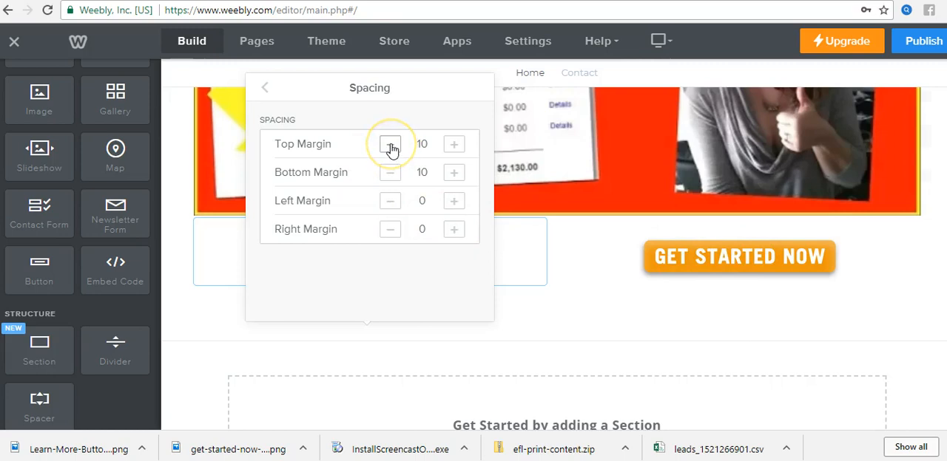
click(455, 146)
click(457, 152)
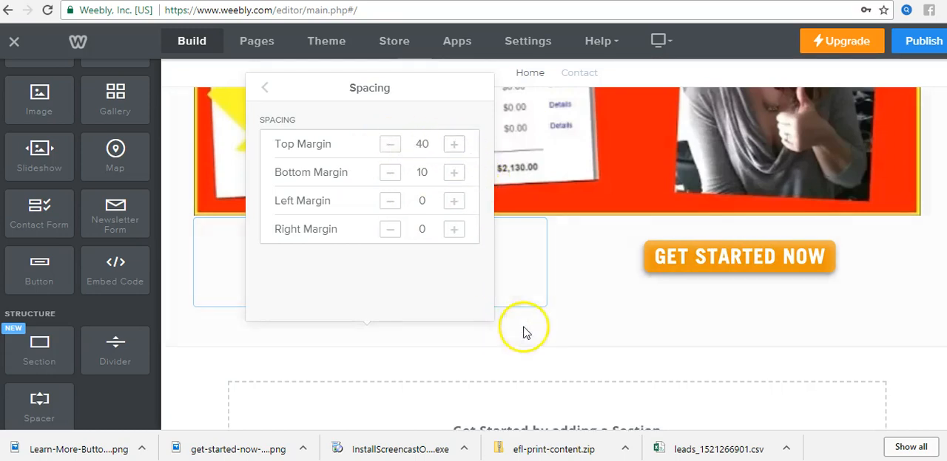
click(441, 287)
click(507, 291)
Step: Set the Learn More button image's top margin to 20 and close its settings
click(388, 267)
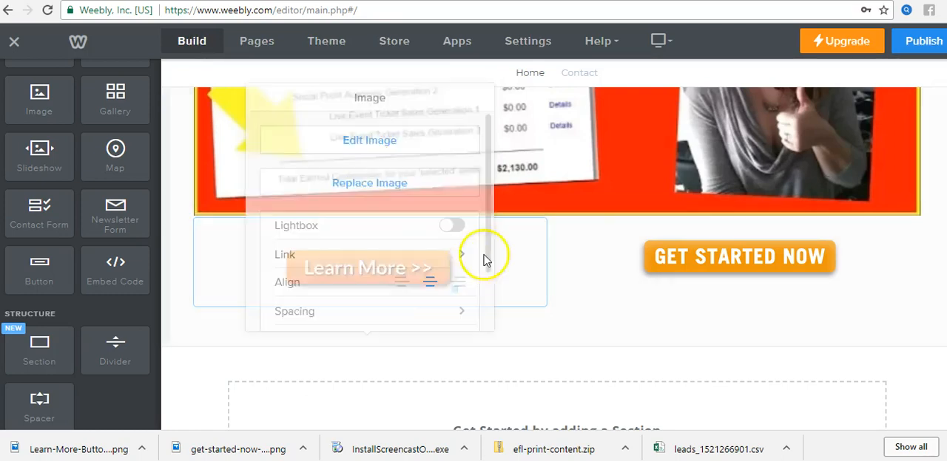
scroll(416, 277, down, 2)
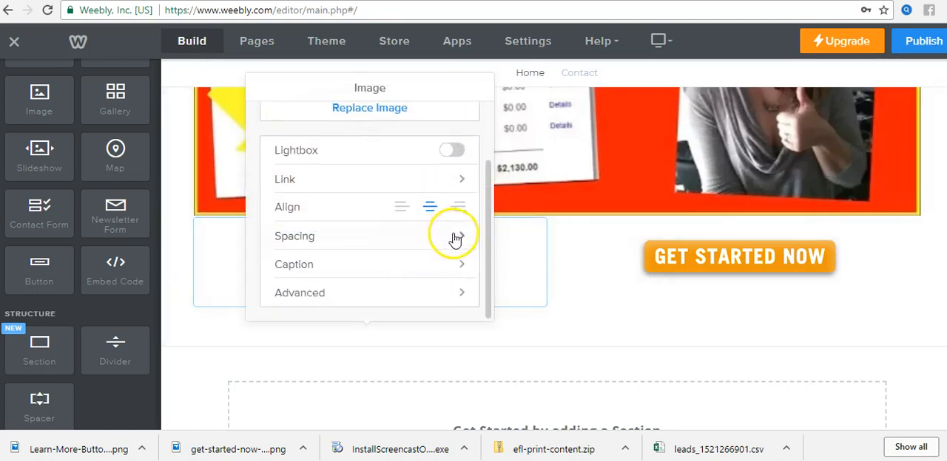
click(451, 235)
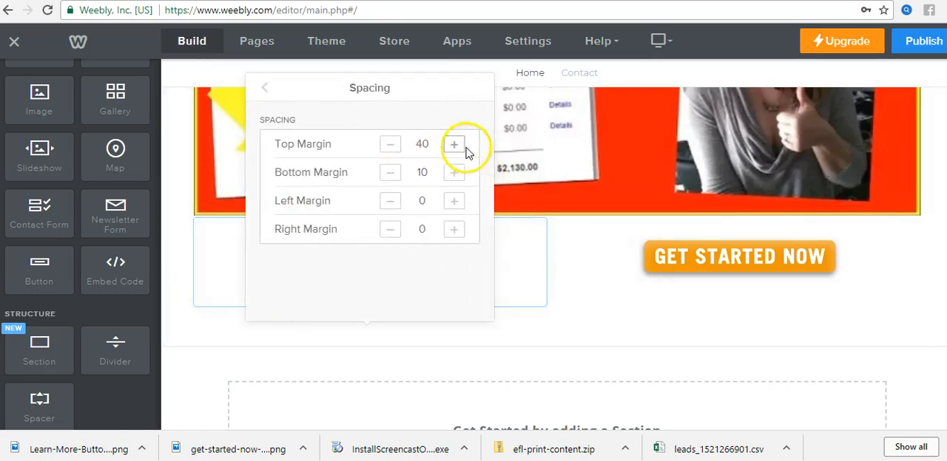
click(390, 147)
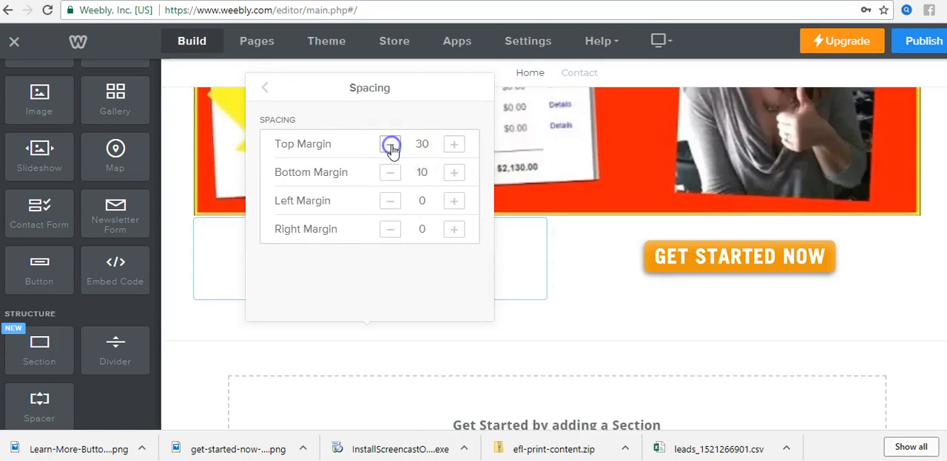
click(537, 323)
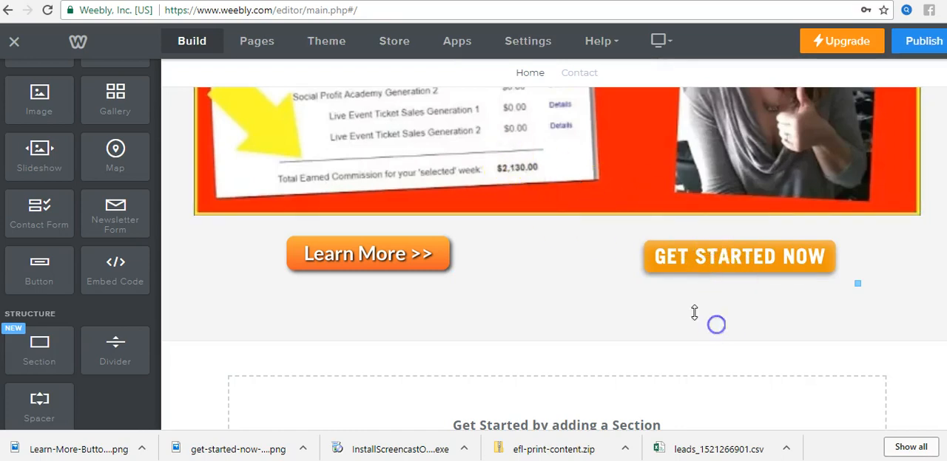
Step: Try a top margin of 0 on the Get Started Now button image, then restore it to 10 and close the settings
scroll(693, 313, down, 2)
click(712, 118)
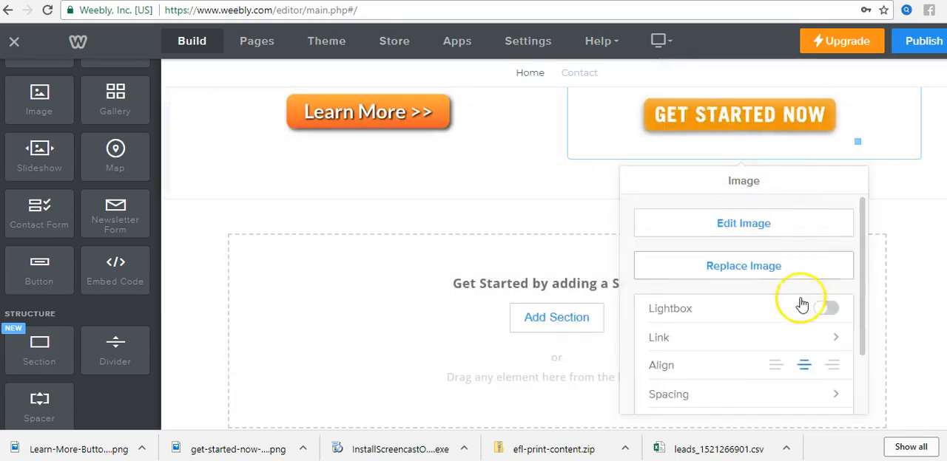
click(832, 392)
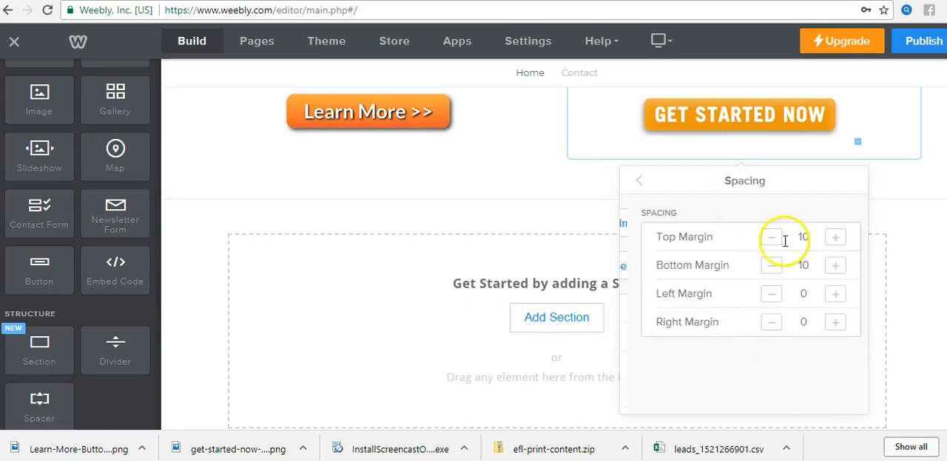
click(765, 237)
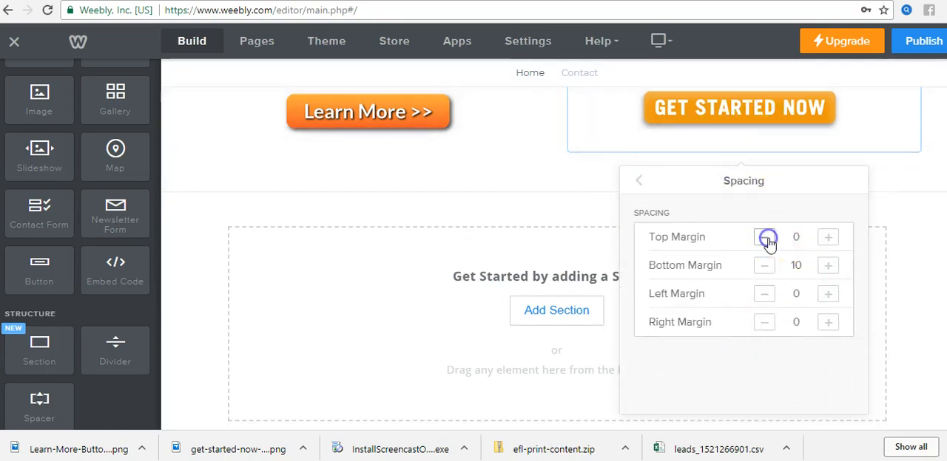
click(829, 240)
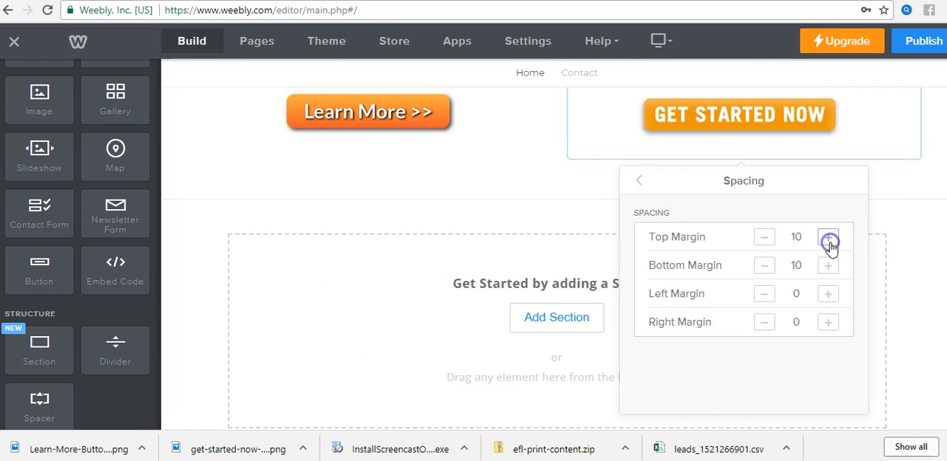
click(765, 237)
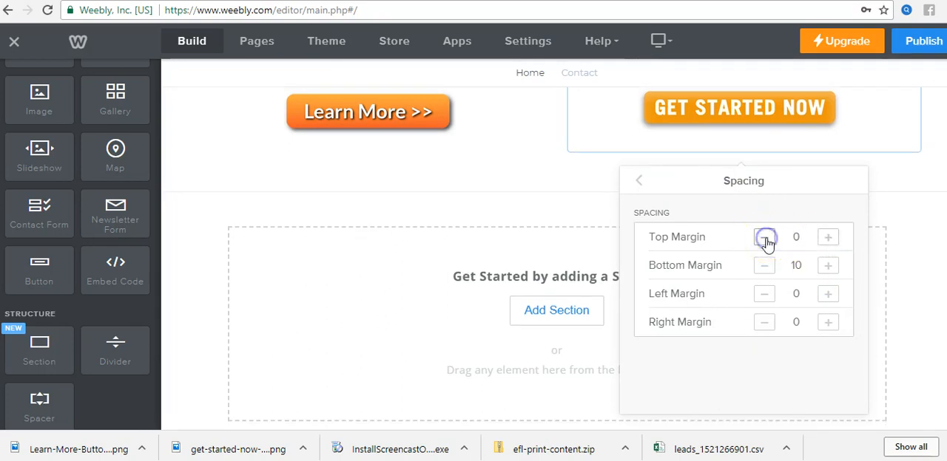
click(828, 238)
click(829, 241)
click(828, 240)
click(828, 241)
click(828, 240)
click(828, 240)
click(765, 240)
double_click(765, 240)
click(765, 241)
click(765, 240)
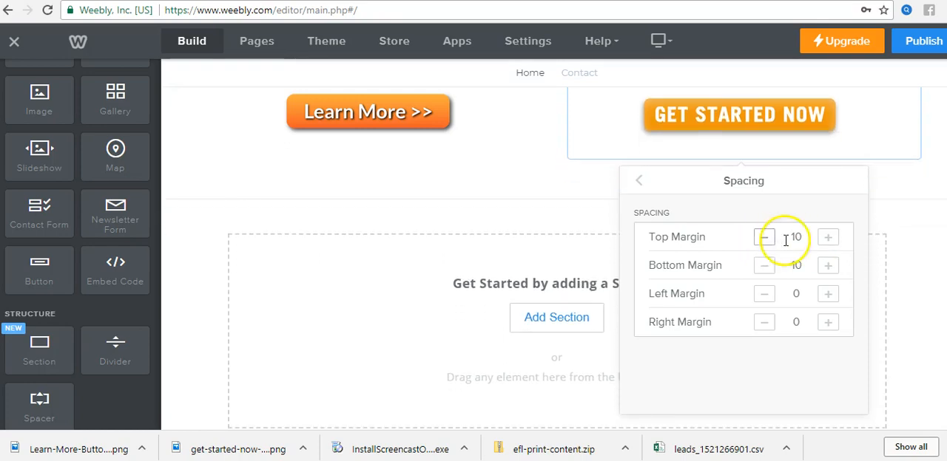
click(764, 240)
click(826, 239)
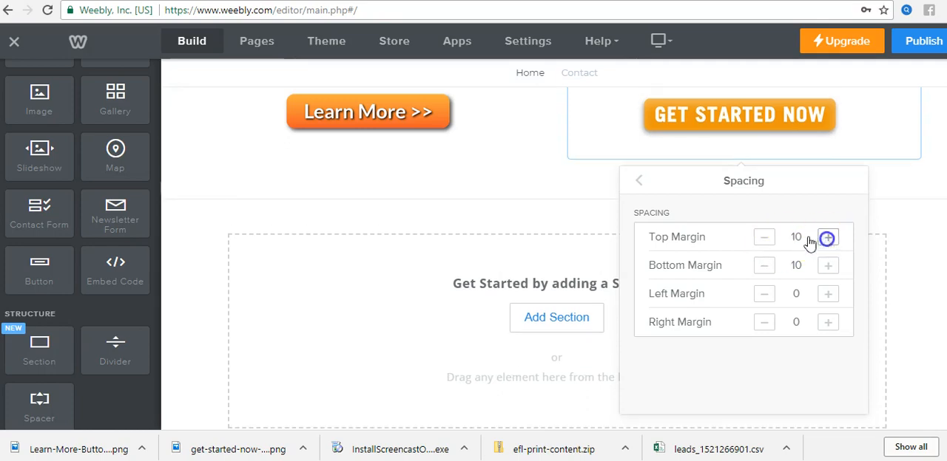
click(561, 199)
Step: Set the Learn More button image's link type to Website URL and turn off opening in a new window
scroll(692, 222, up, 4)
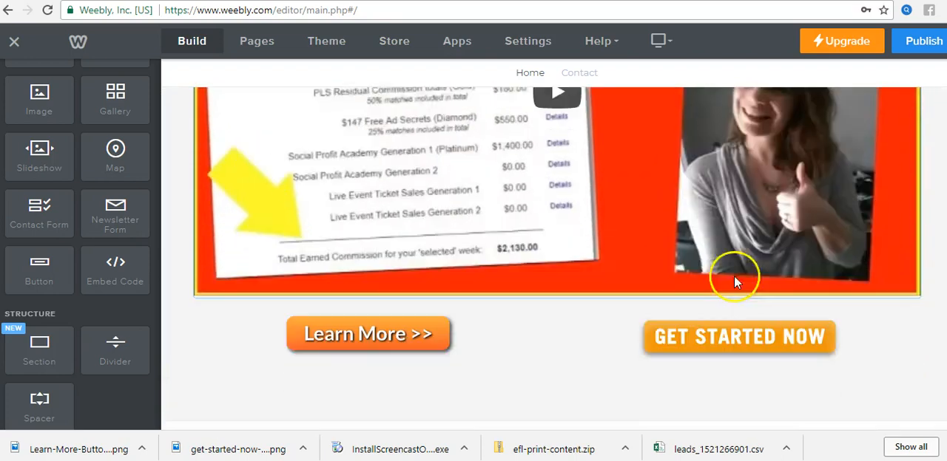
click(420, 330)
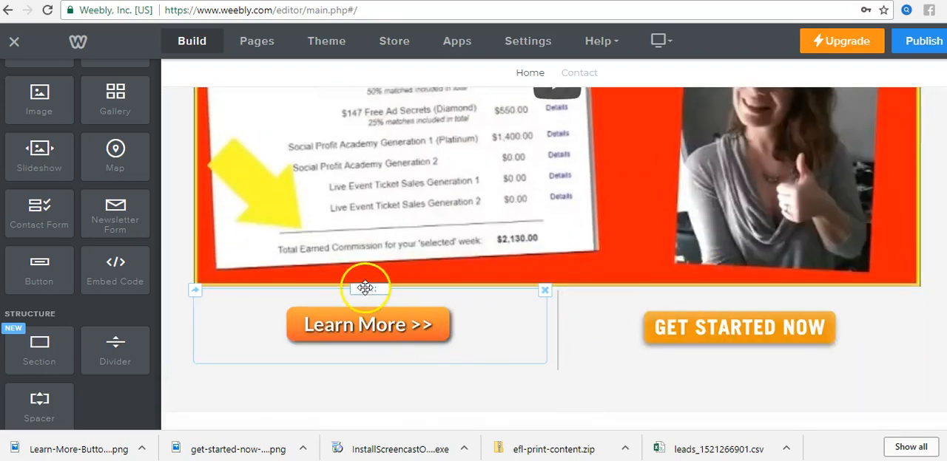
click(654, 328)
click(386, 336)
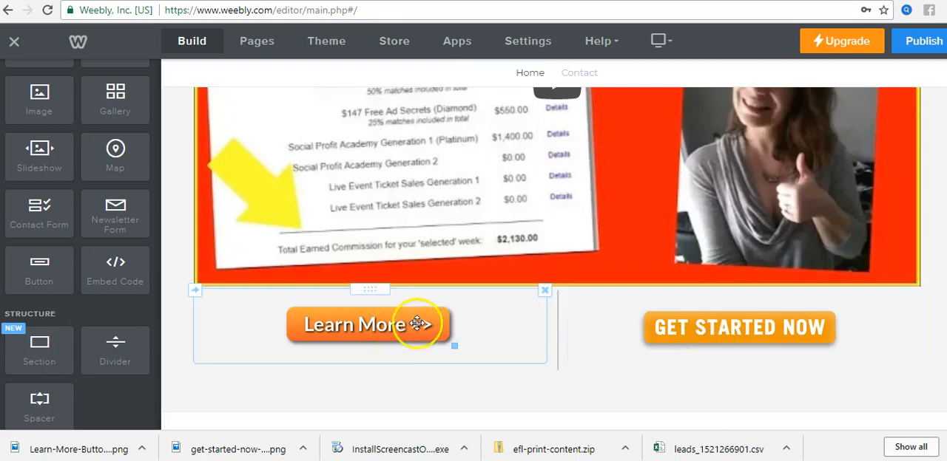
click(363, 323)
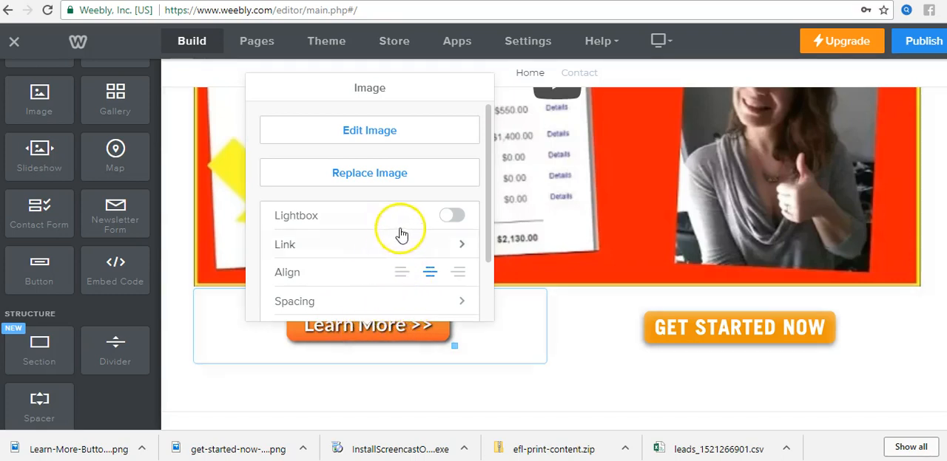
click(410, 246)
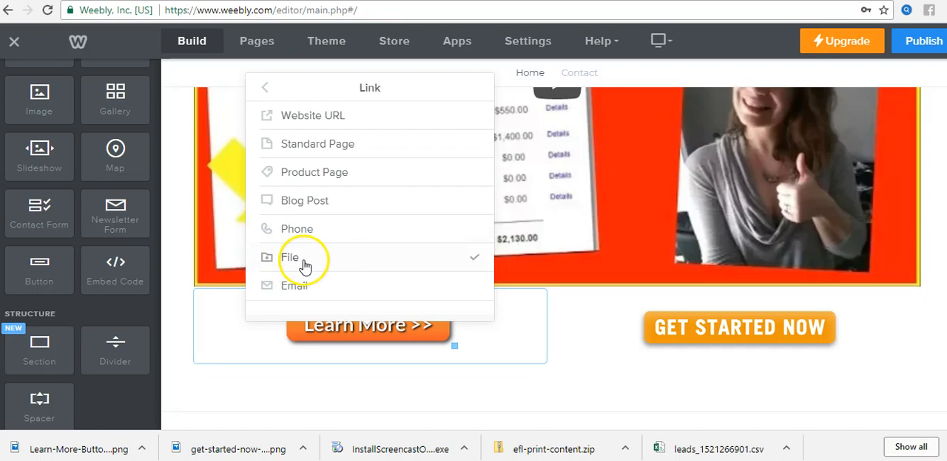
scroll(315, 292, down, 1)
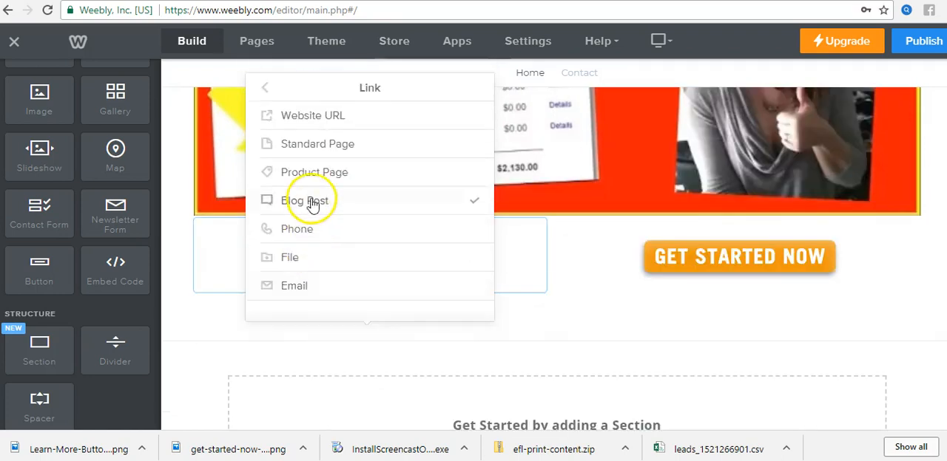
scroll(317, 203, up, 1)
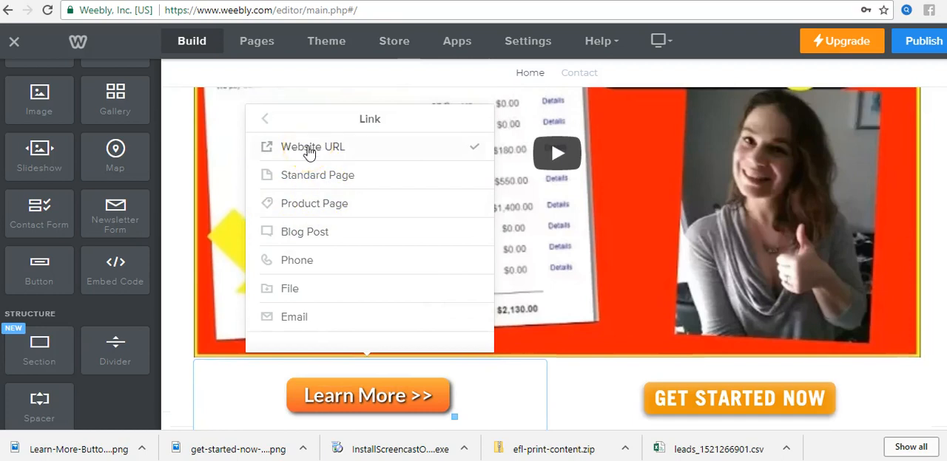
click(310, 147)
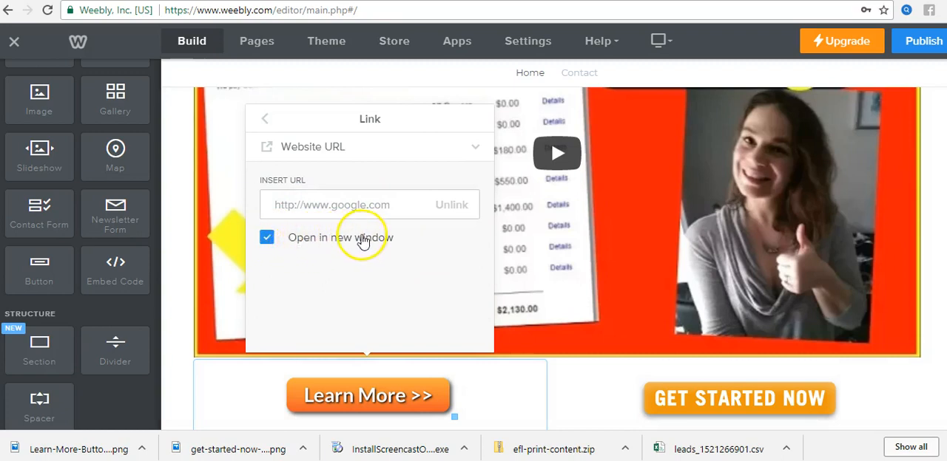
click(266, 241)
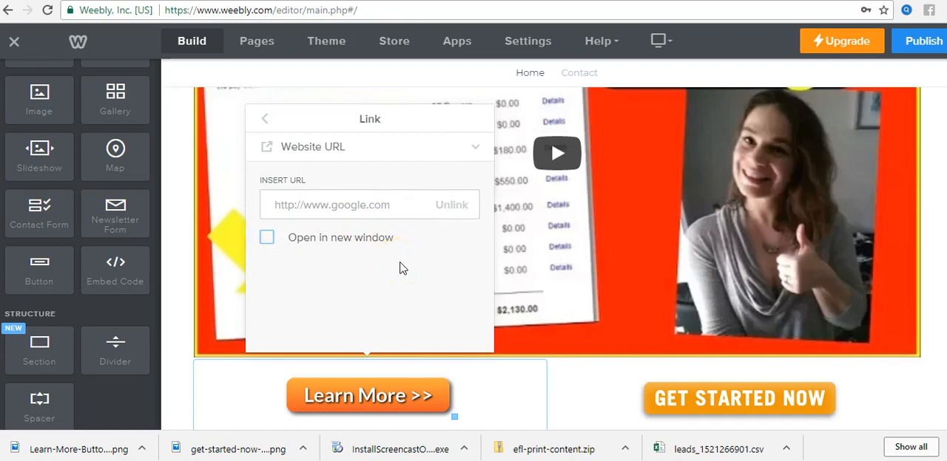
click(350, 211)
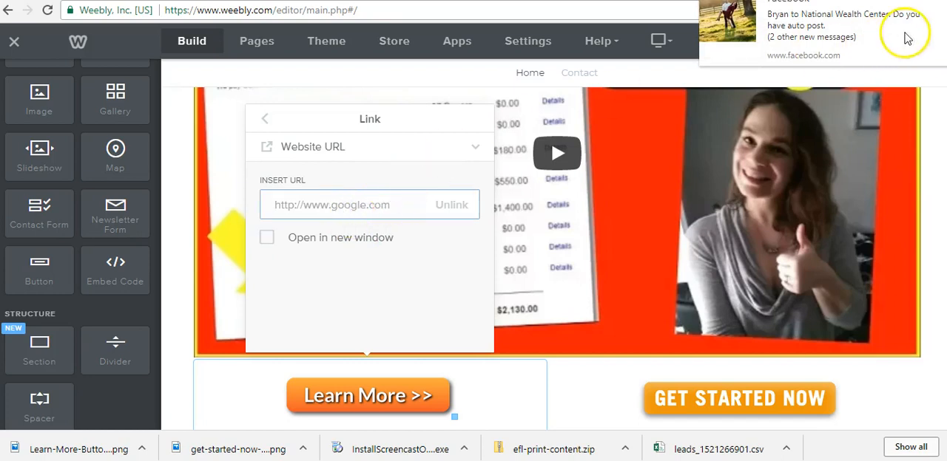
click(339, 208)
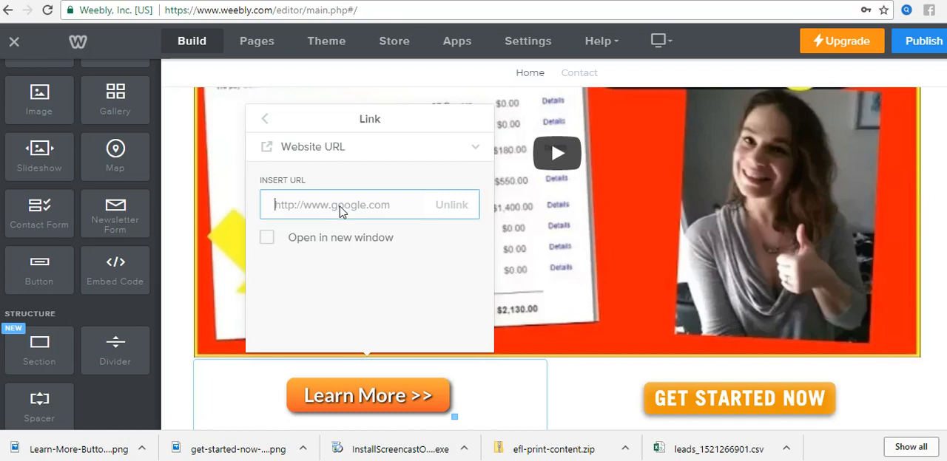
text(www)
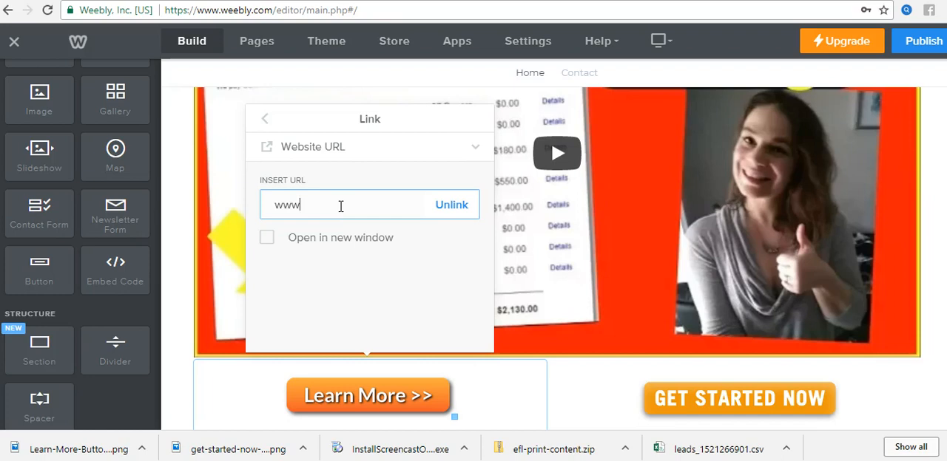
key(BackSpace)
key(BackSpace)
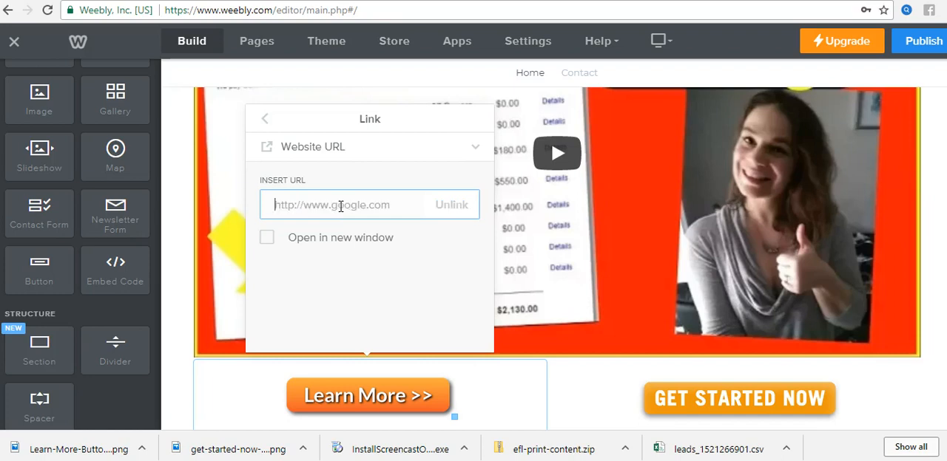
text(w)
key(BackSpace)
text(www.facebook.com)
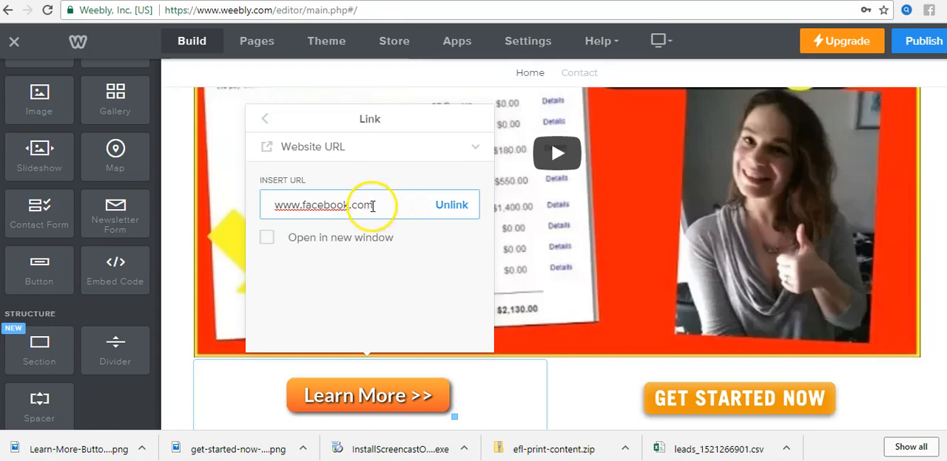
triple_click(373, 205)
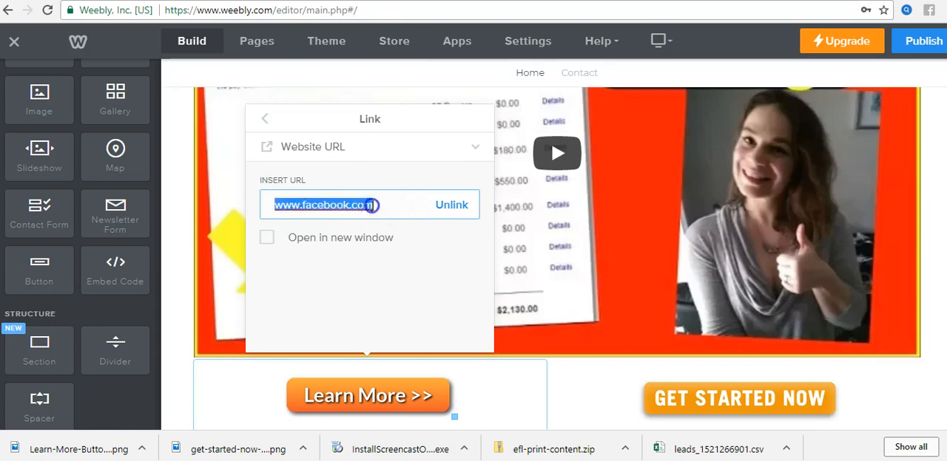
click(373, 206)
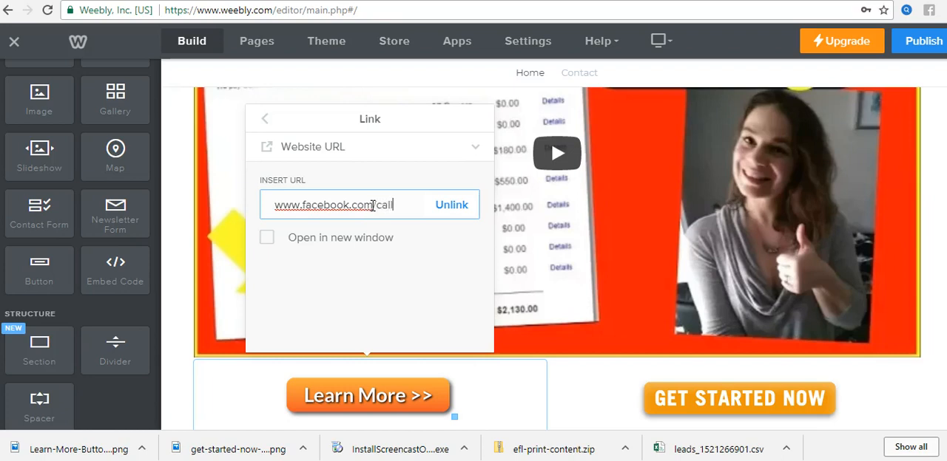
text(sboss)
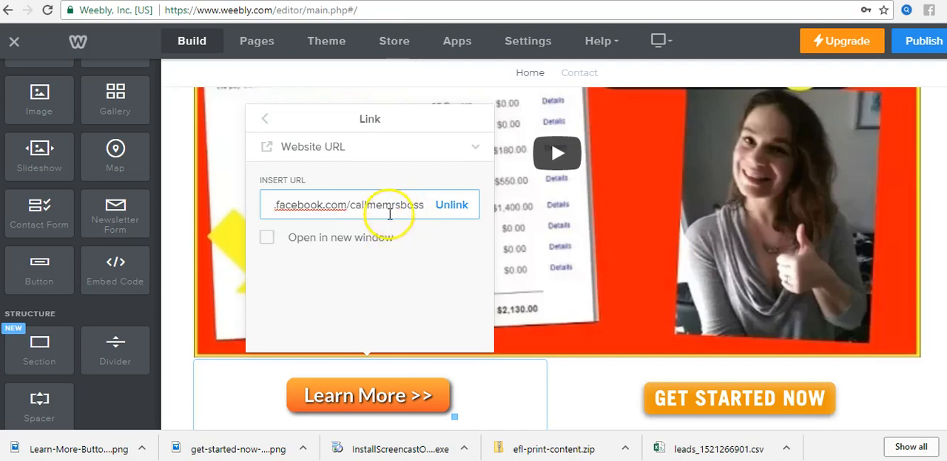
click(275, 206)
key(Left)
key(Left)
key(Left)
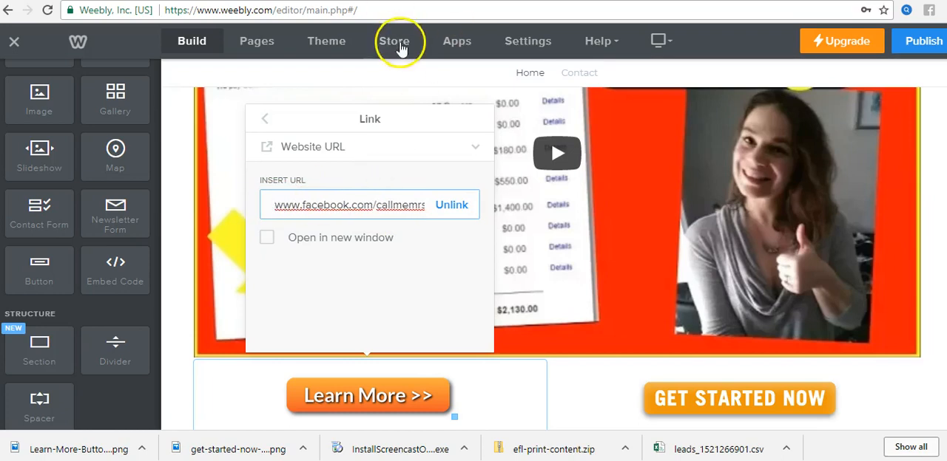
text(htt)
text(ps:)
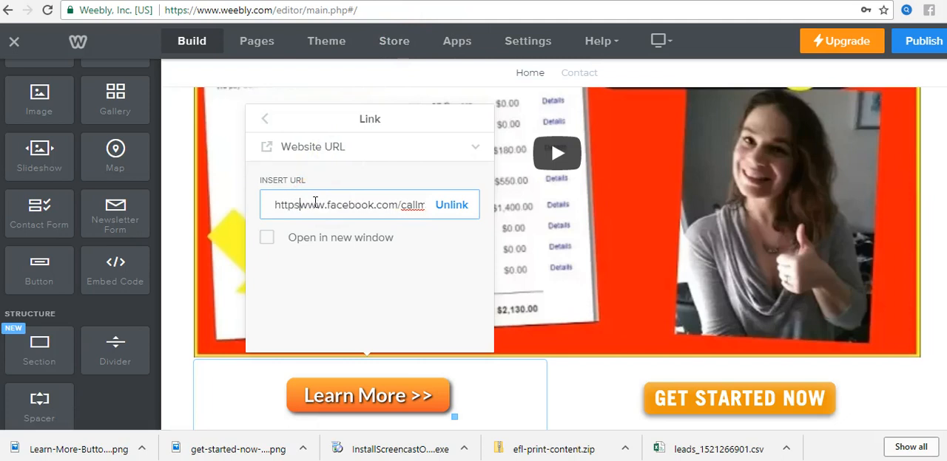
text(//)
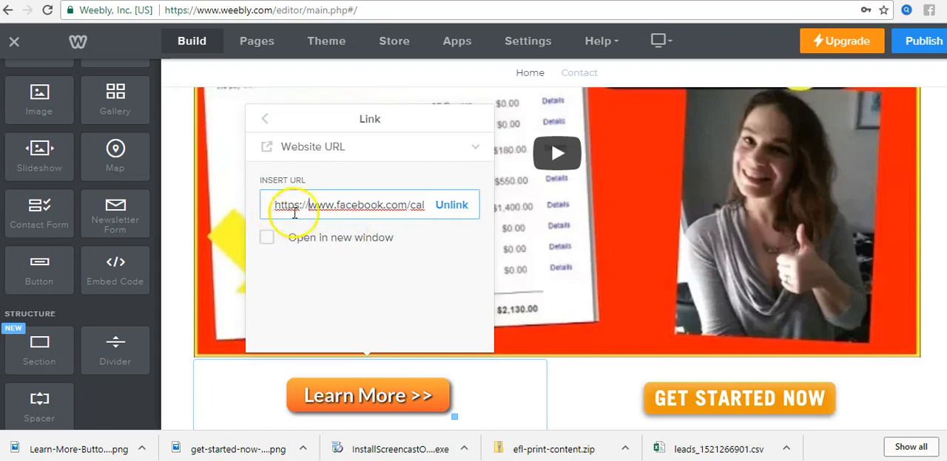
Step: Switch to the browser tab with the trafficruby.com sales page and copy its full web address
triple_click(354, 209)
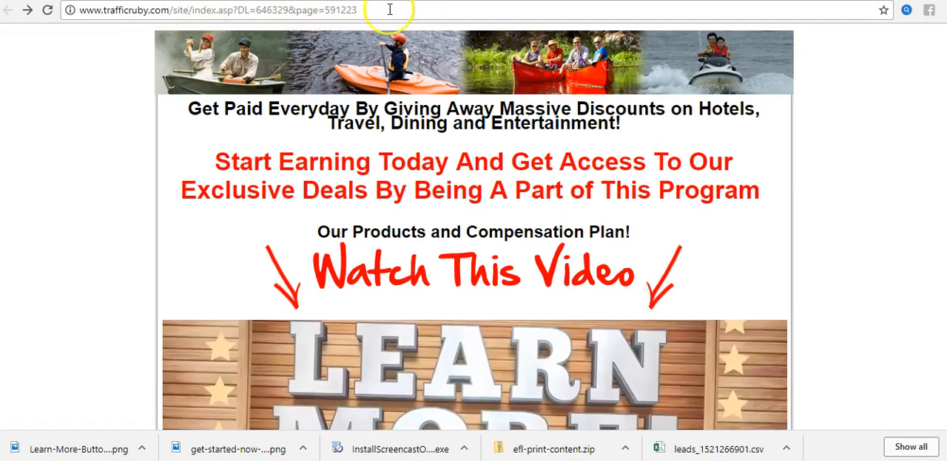
click(336, 13)
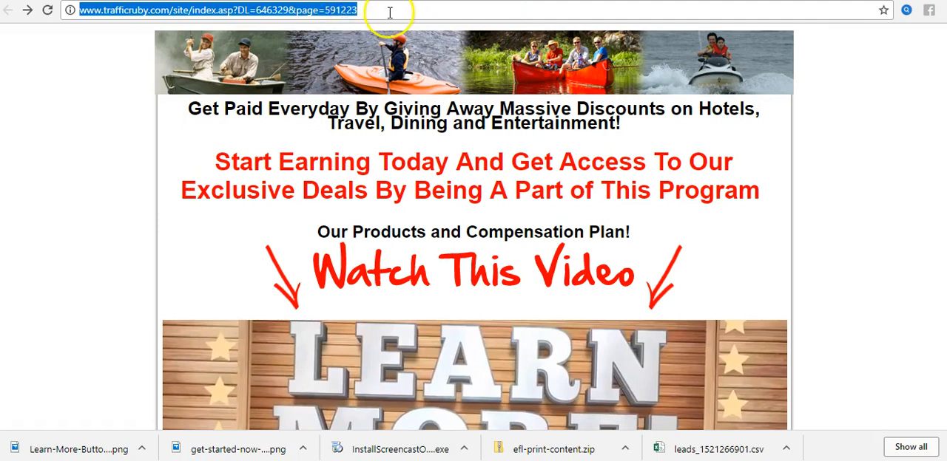
click(95, 89)
click(172, 13)
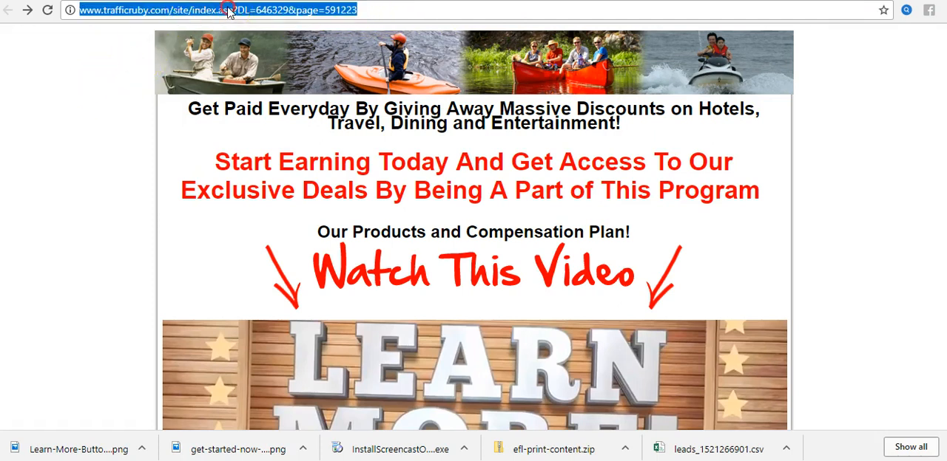
right_click(227, 12)
click(284, 58)
key(ctrl+Tab)
triple_click(372, 206)
right_click(372, 206)
click(401, 247)
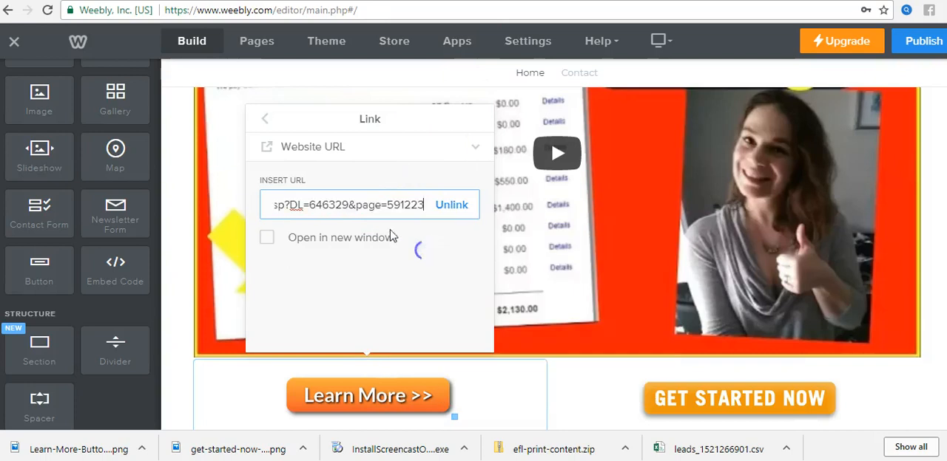
click(438, 277)
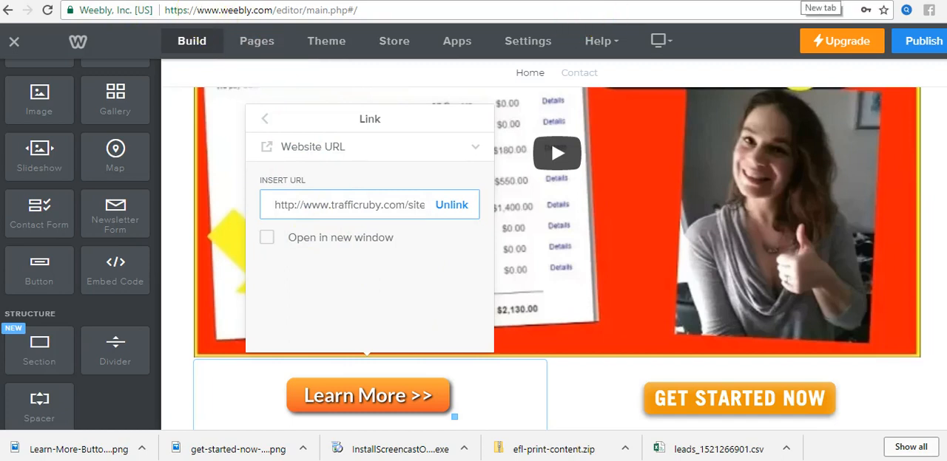
double_click(362, 207)
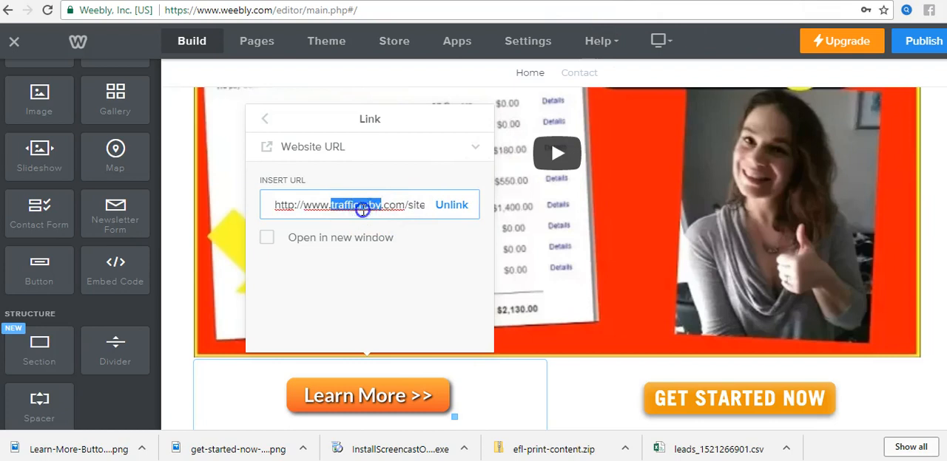
key(ctrl+a)
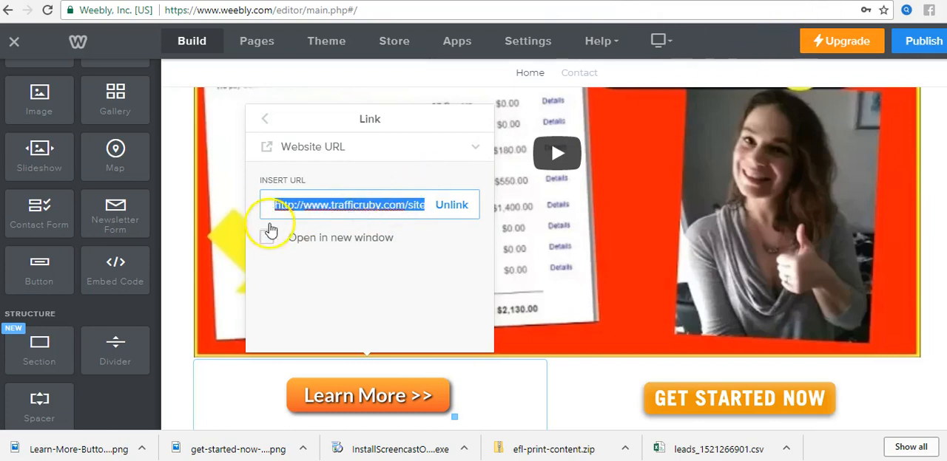
click(293, 209)
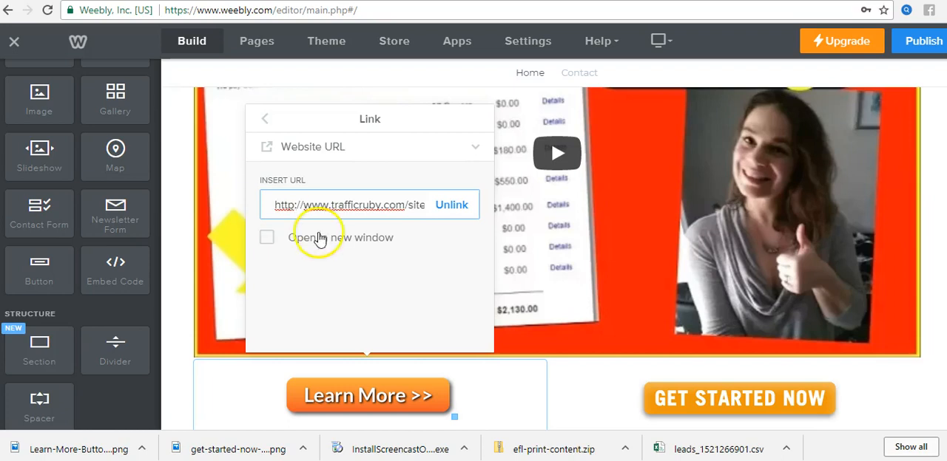
Step: Open facebook.com in a new browser tab and go to the managed callmeMrsBoss page
triple_click(349, 211)
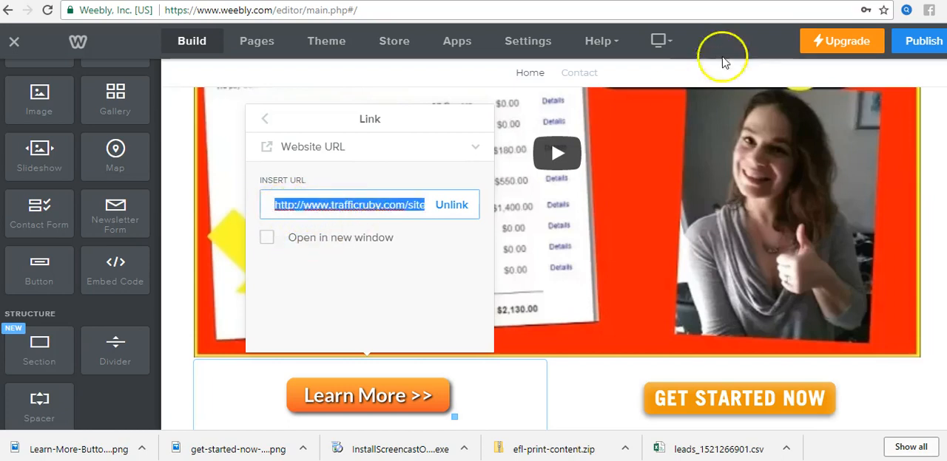
key(ctrl+t)
click(344, 8)
text(face)
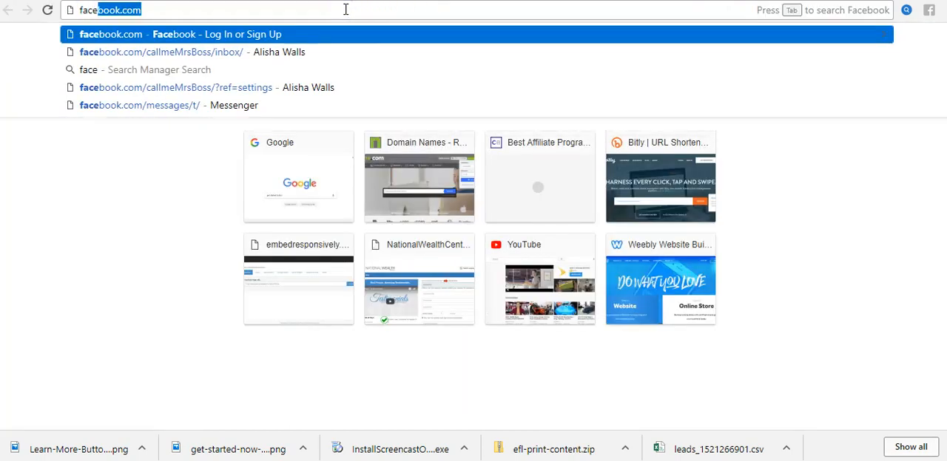
key(Return)
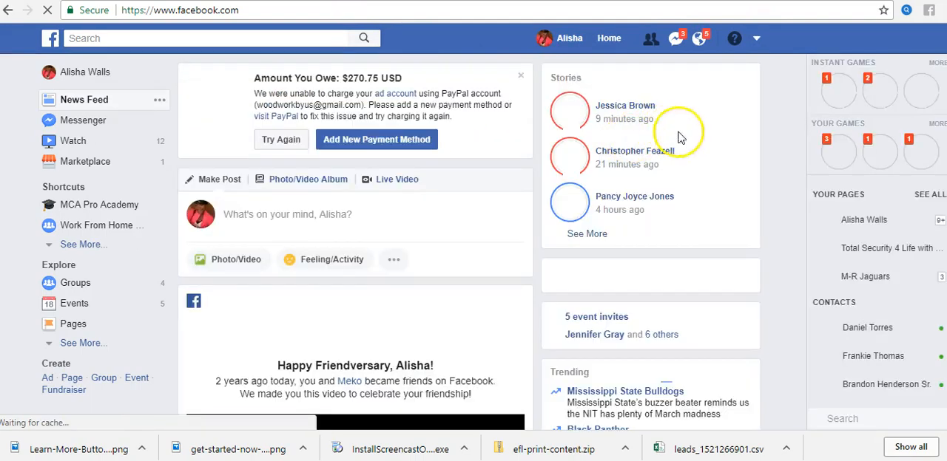
click(521, 79)
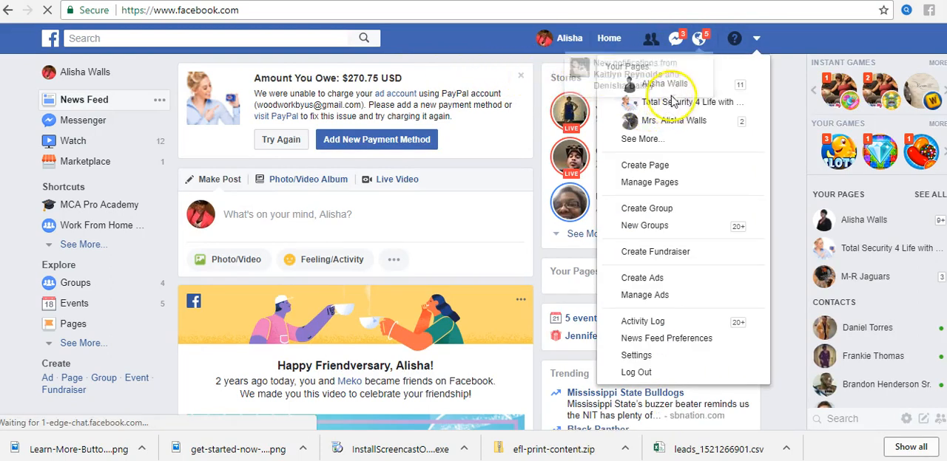
click(653, 85)
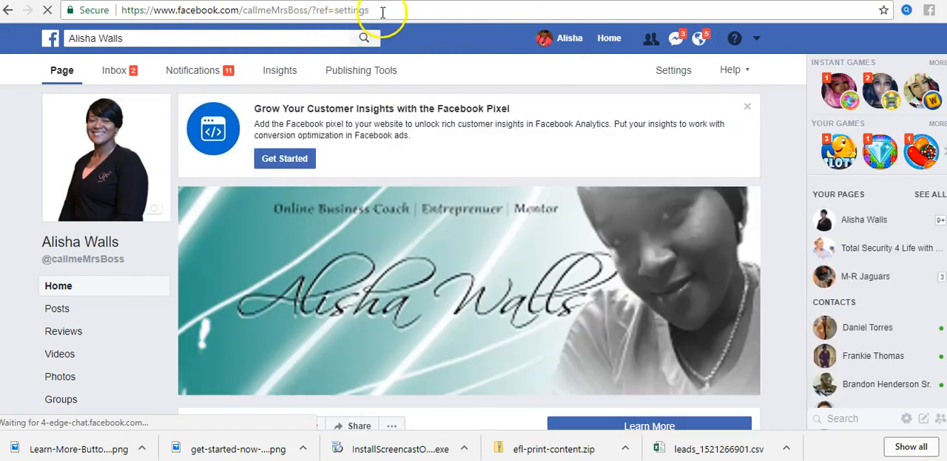
click(296, 10)
click(307, 11)
drag(308, 10, 138, 10)
right_click(210, 9)
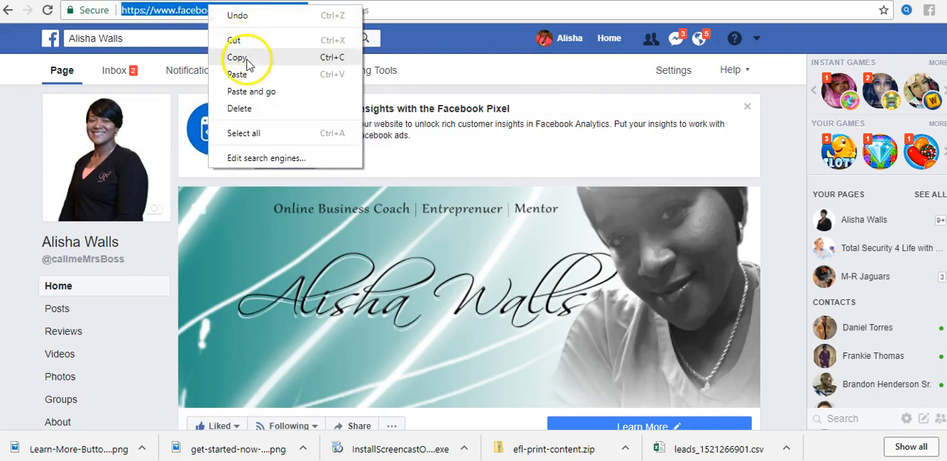
click(253, 58)
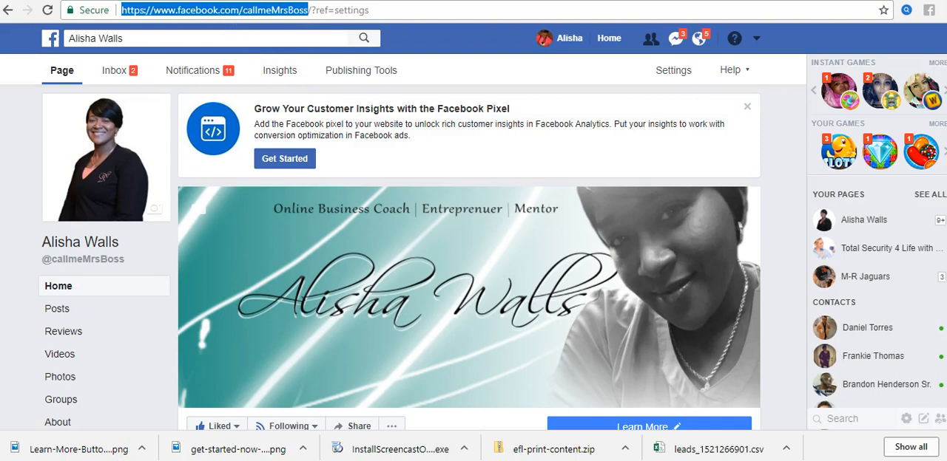
click(370, 1)
click(451, 1)
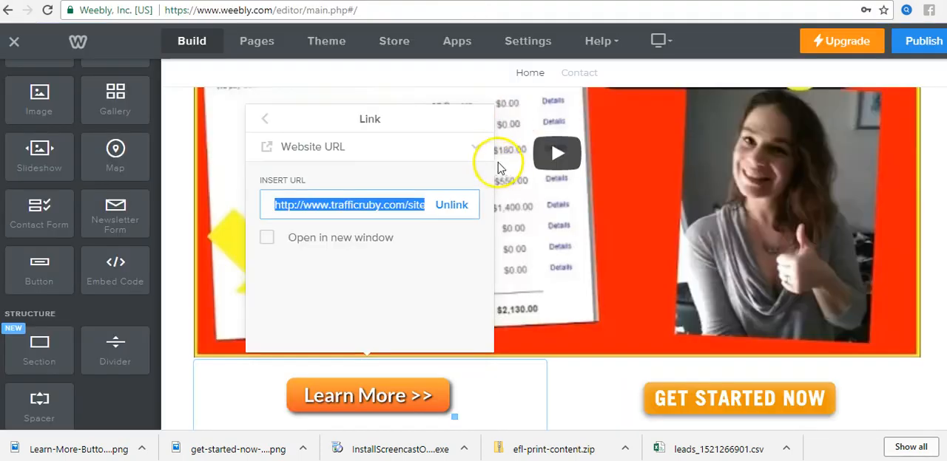
right_click(363, 207)
click(399, 253)
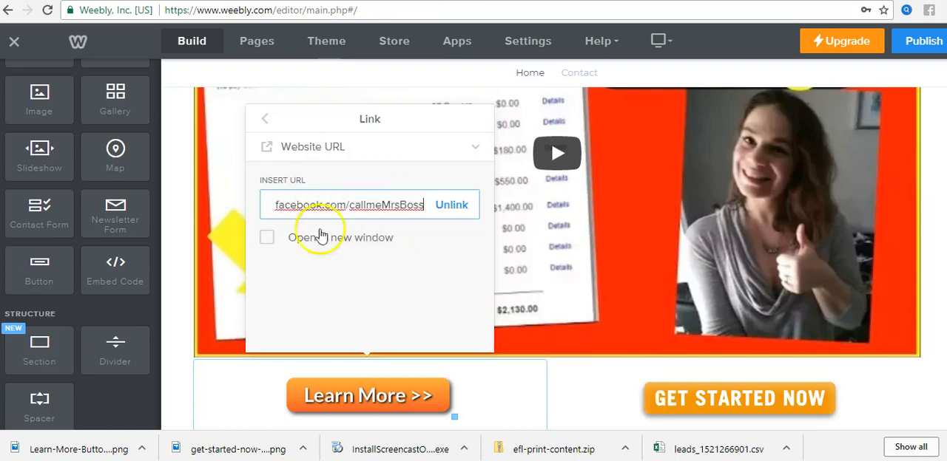
click(186, 106)
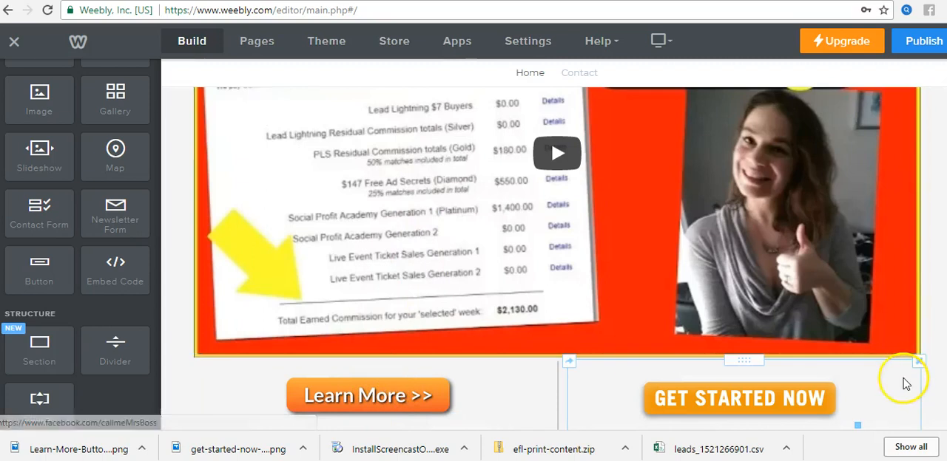
Step: Select the Get Started Now image, then switch to Facebook and copy the address of the Total Security 4 Life with MCA page
click(773, 400)
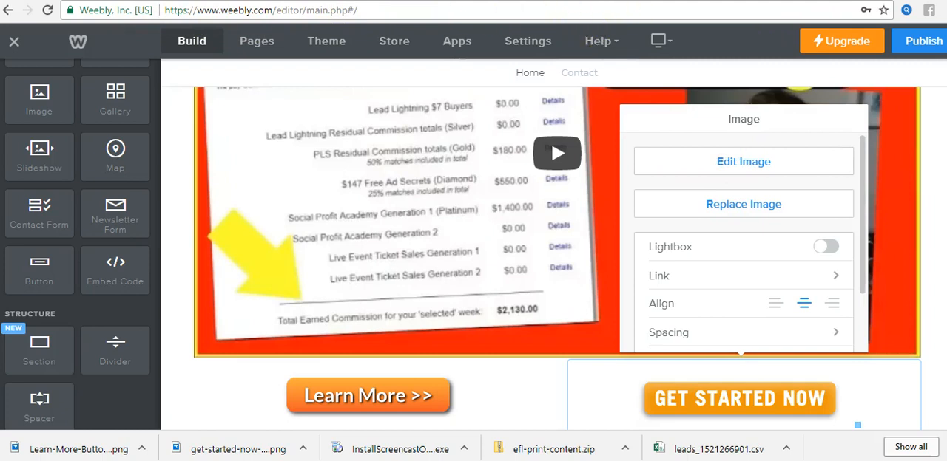
click(763, 1)
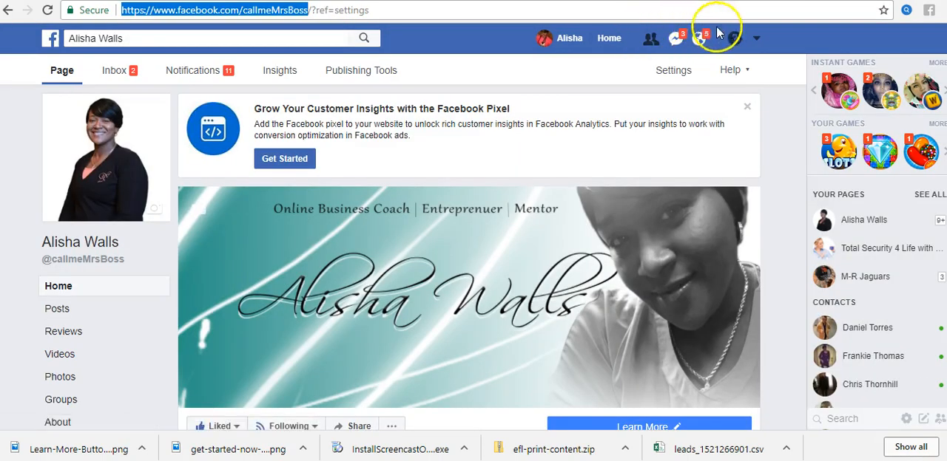
click(755, 39)
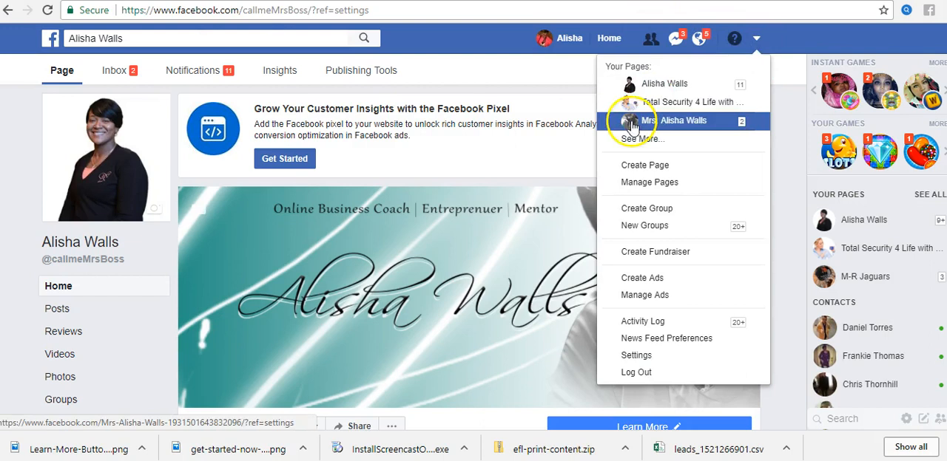
click(657, 108)
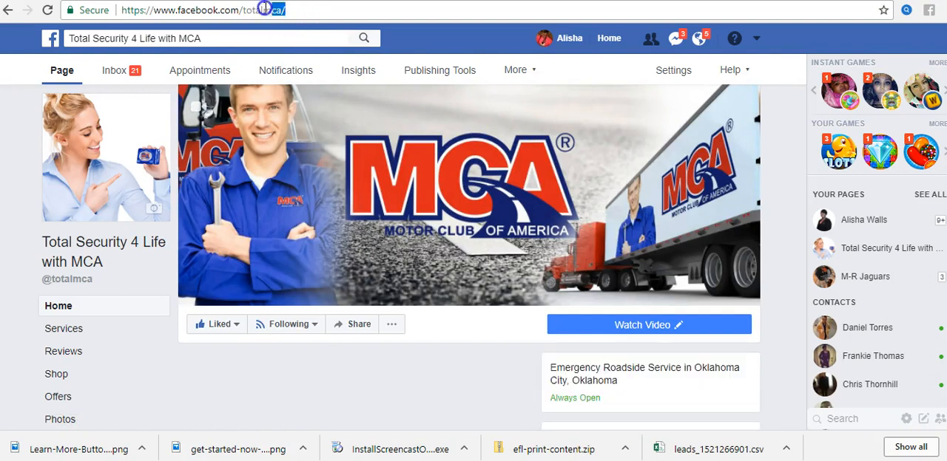
drag(296, 10, 112, 10)
right_click(173, 9)
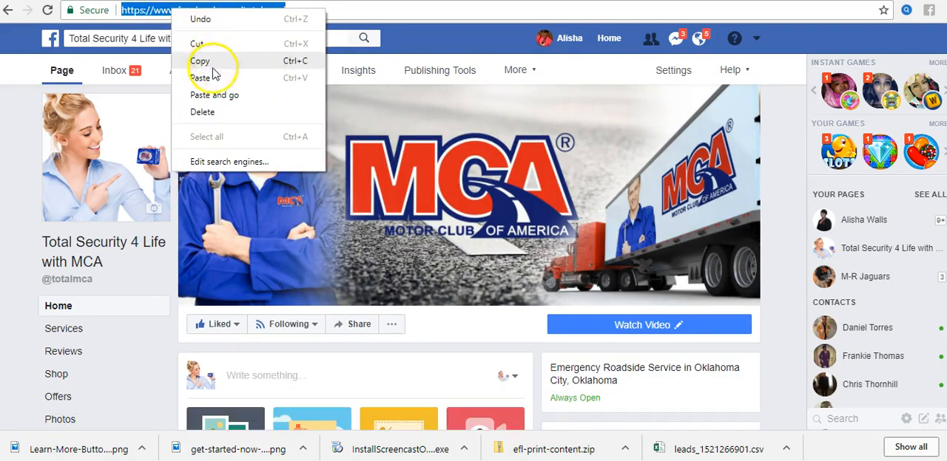
click(201, 61)
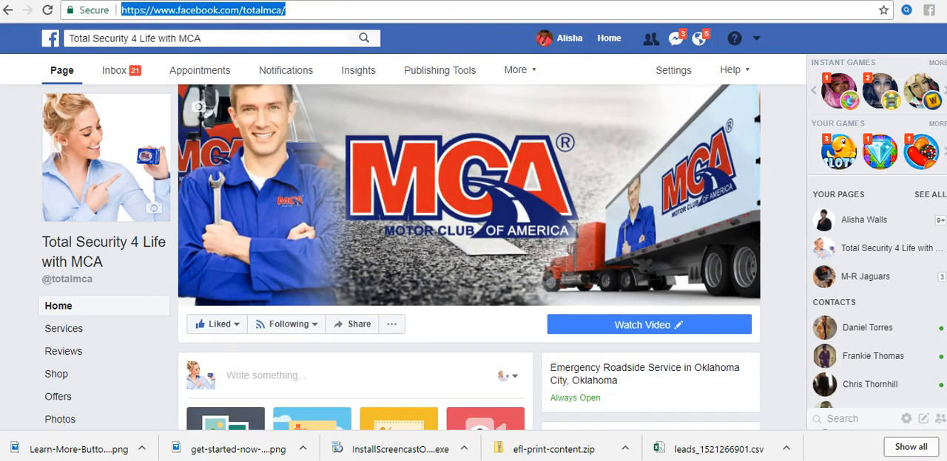
key(ctrl+Tab)
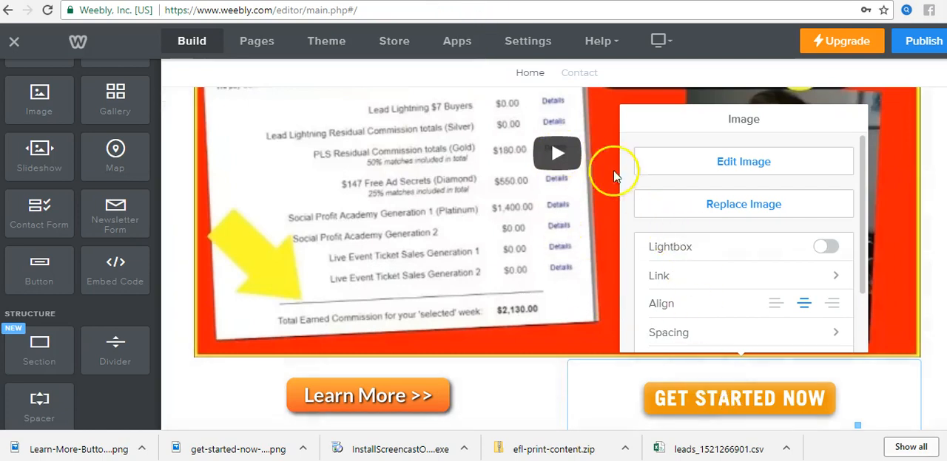
click(670, 275)
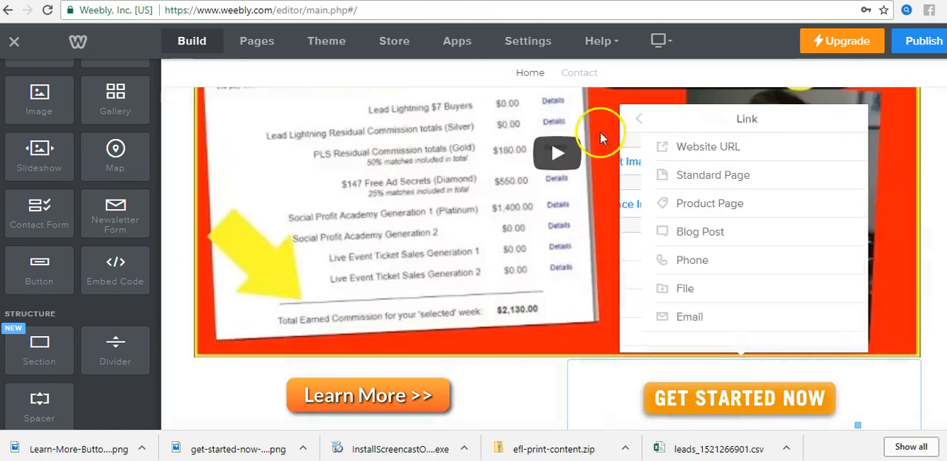
click(708, 148)
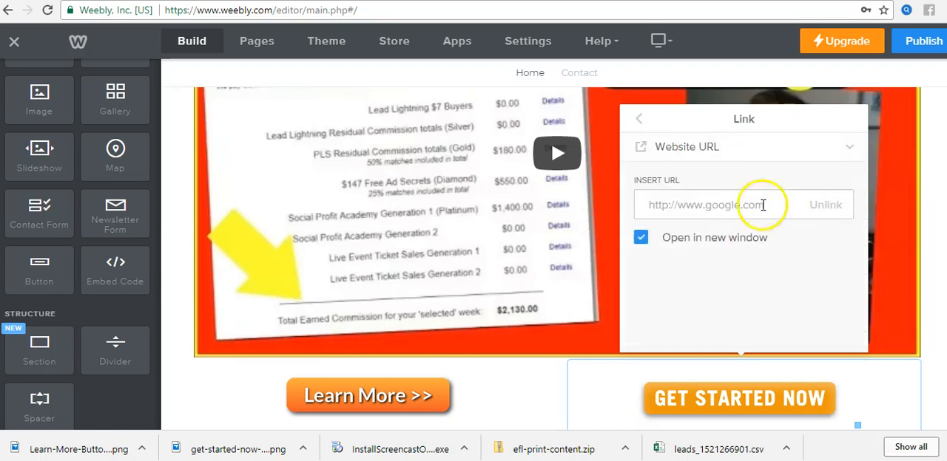
click(640, 238)
click(699, 205)
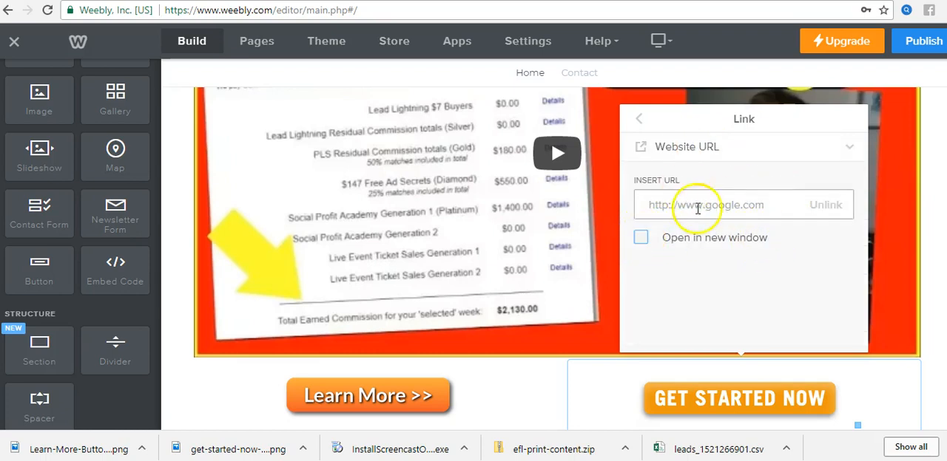
right_click(709, 214)
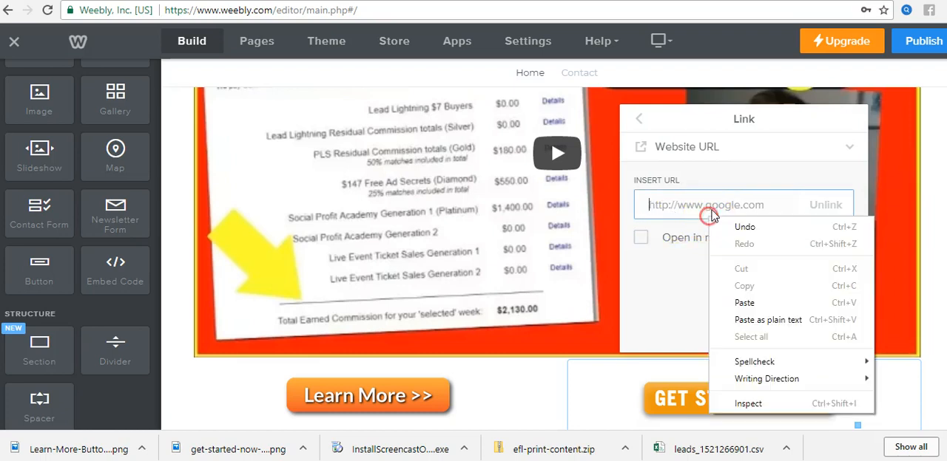
right_click(707, 210)
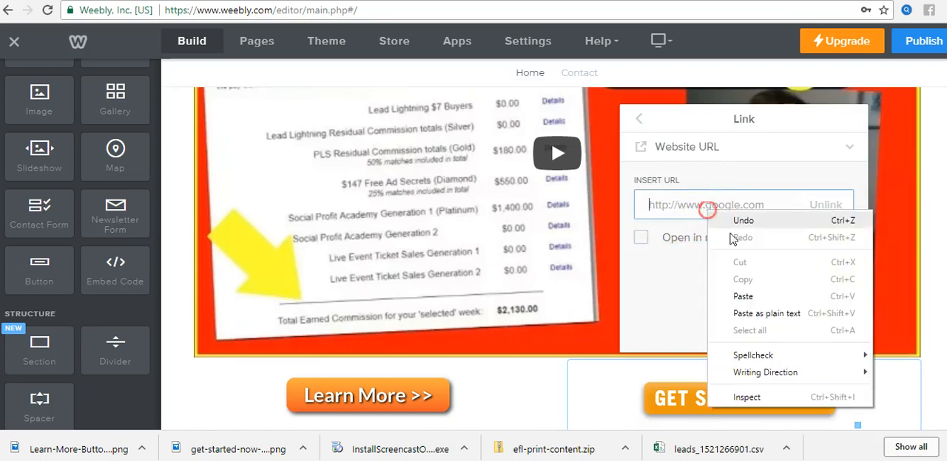
click(742, 296)
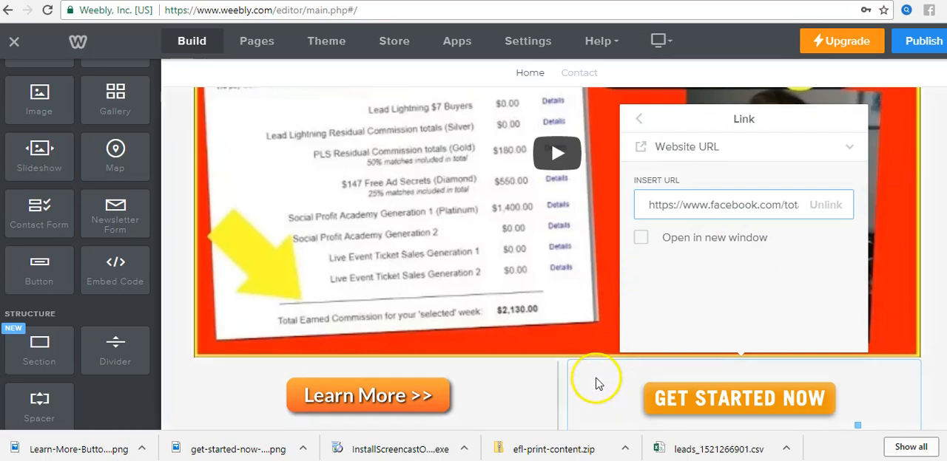
click(594, 337)
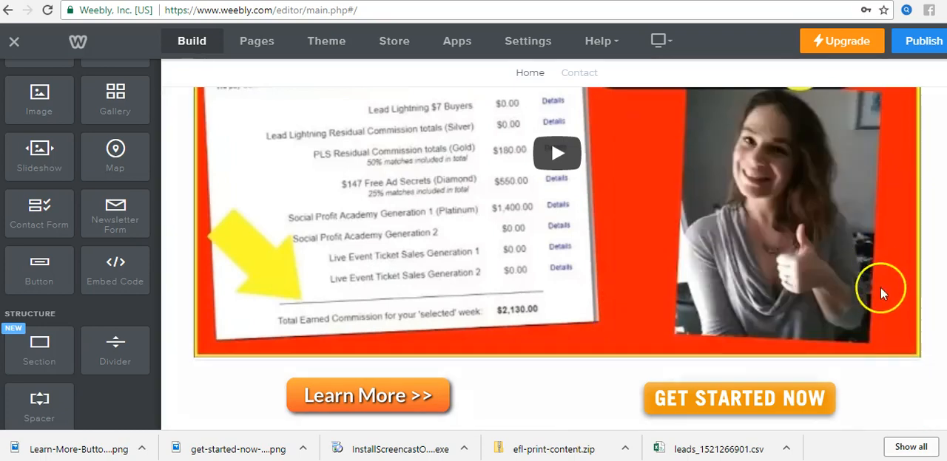
Step: Publish the website on the Weebly subdomain makemoneywithalisha.weebly.com
scroll(614, 206, down, 4)
scroll(715, 226, up, 7)
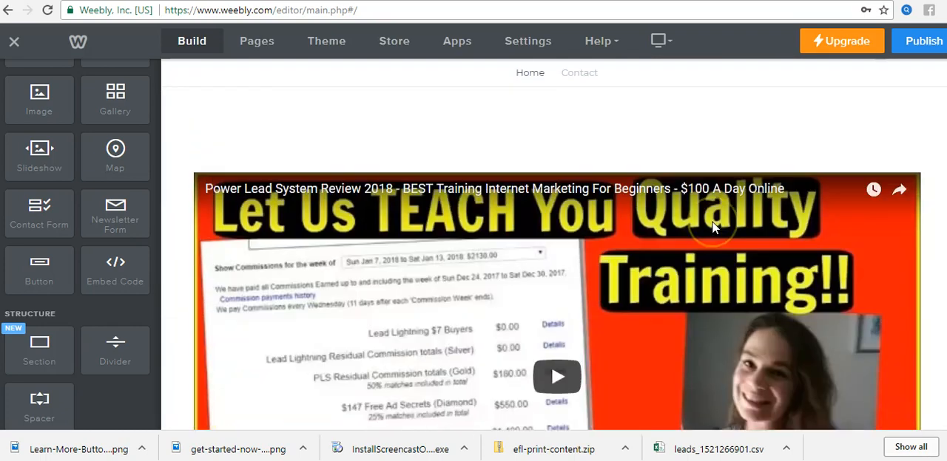
scroll(718, 226, down, 6)
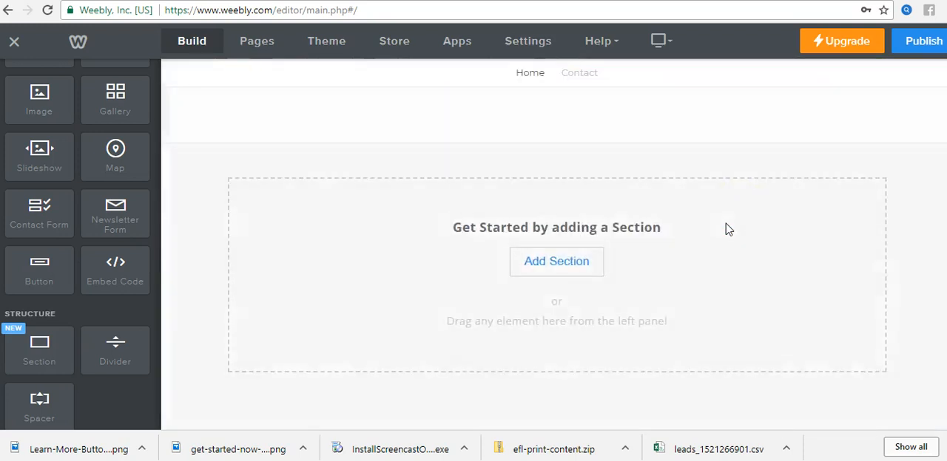
scroll(898, 227, up, 6)
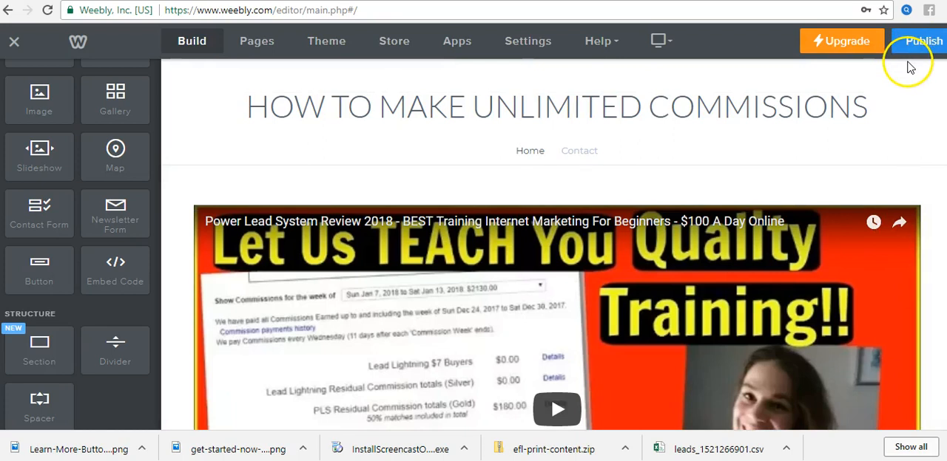
scroll(906, 65, down, 1)
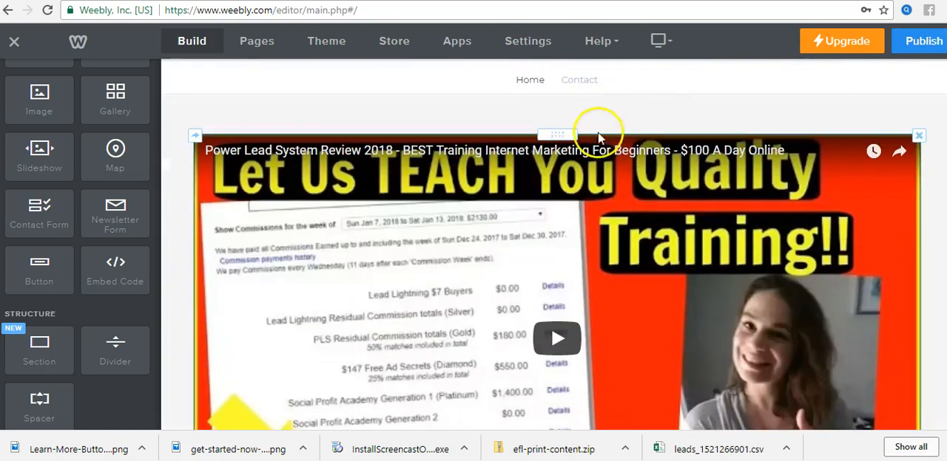
click(923, 46)
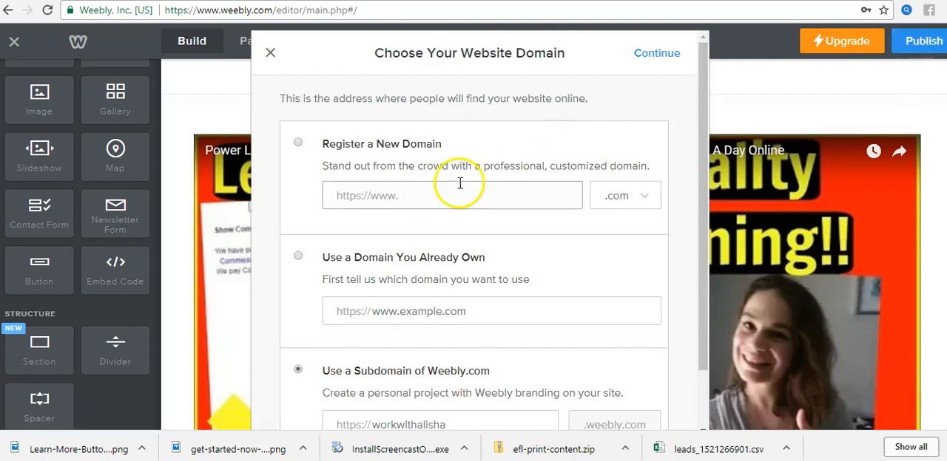
scroll(458, 191, down, 1)
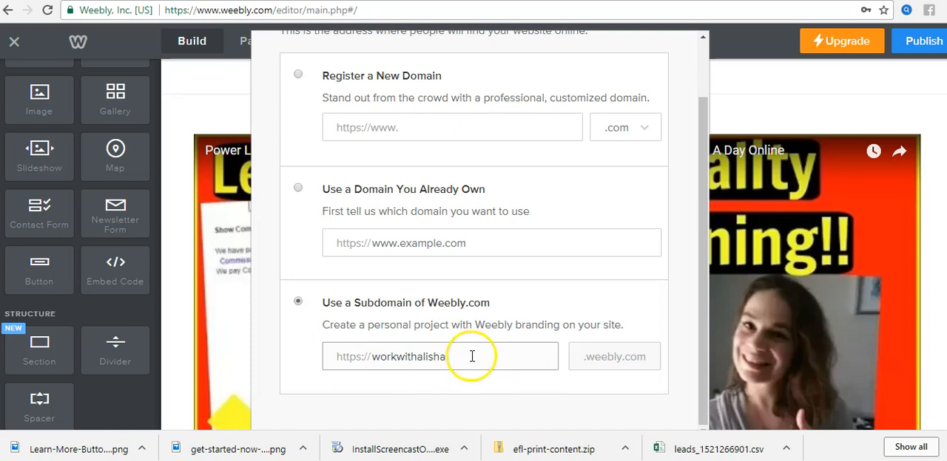
drag(471, 356, 369, 364)
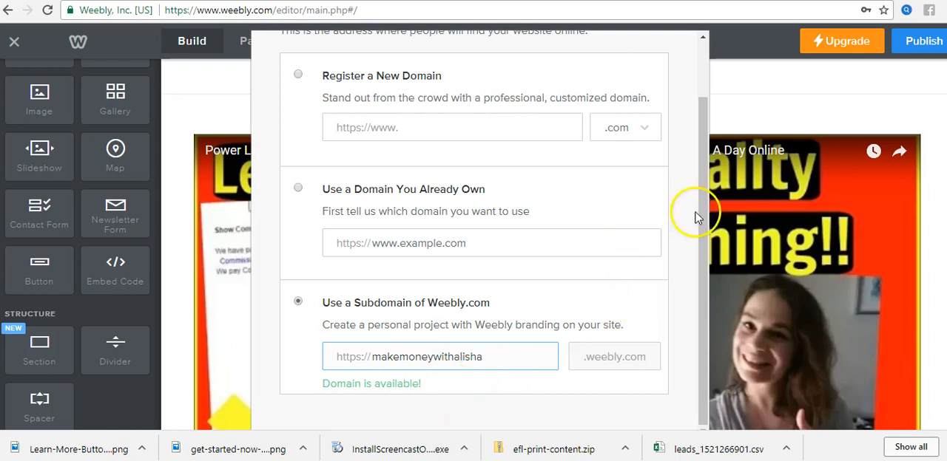
click(703, 245)
drag(706, 273, 703, 78)
click(653, 54)
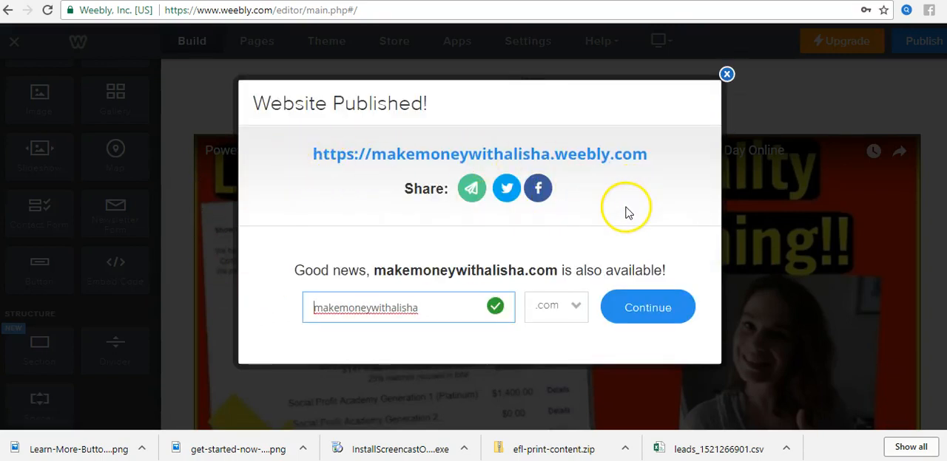
Step: Copy the published website's full address from the publishing confirmation
drag(666, 157, 286, 153)
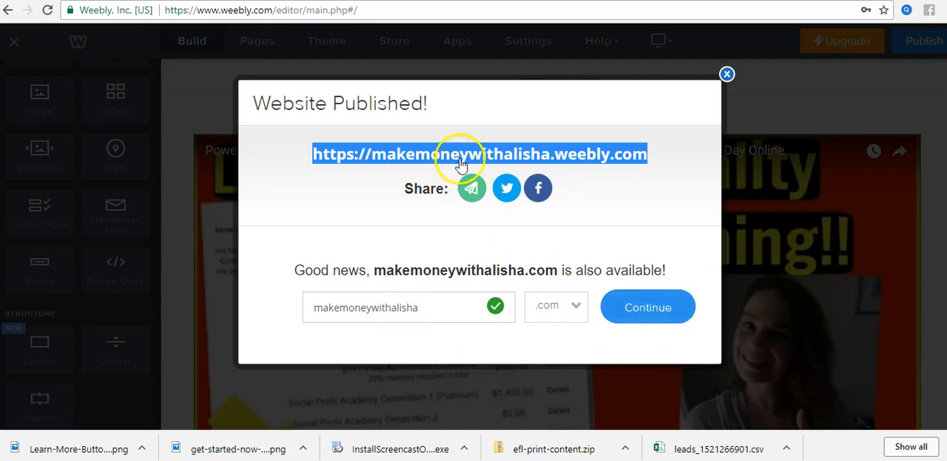
right_click(558, 162)
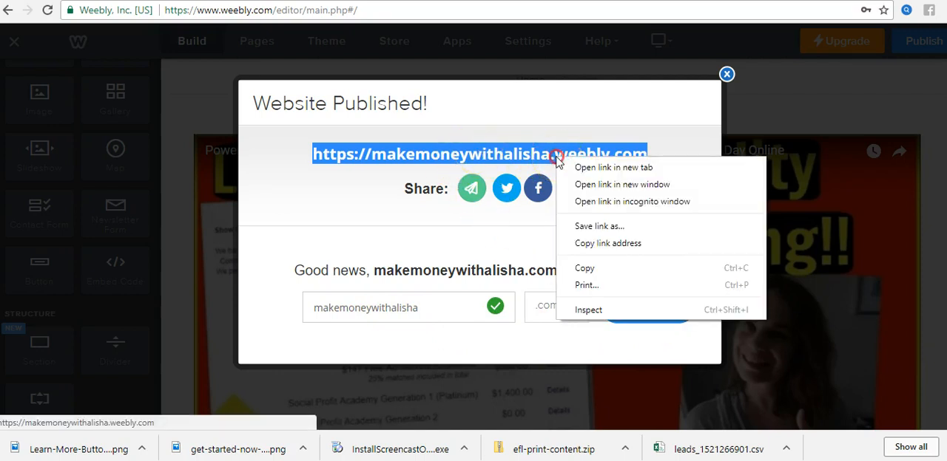
click(584, 267)
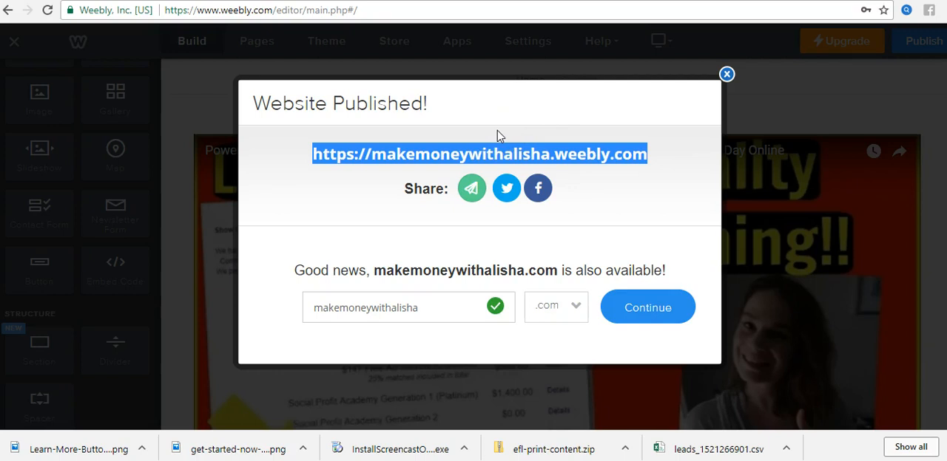
Step: Open the published website from its confirmation link and look through its Home and Contact pages, ending on Home
click(534, 116)
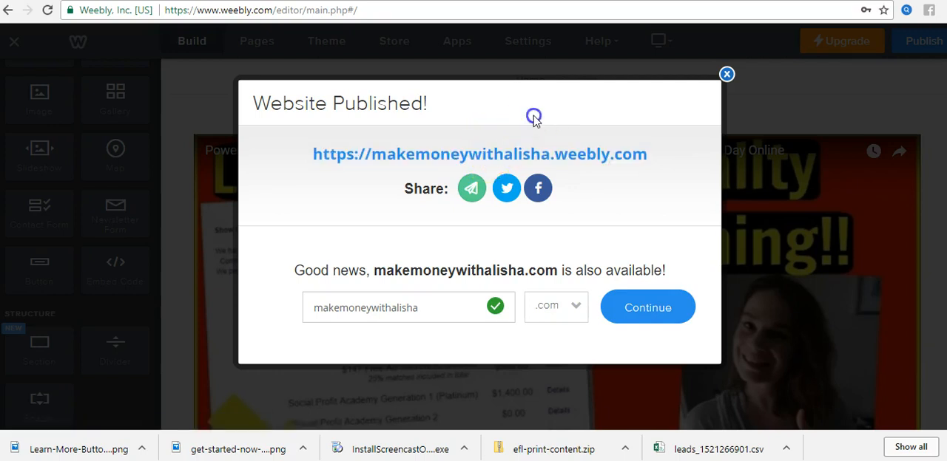
click(486, 157)
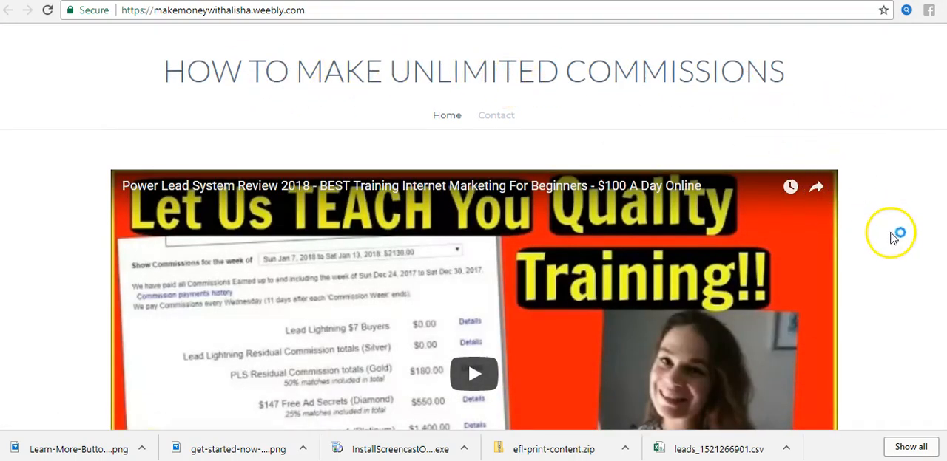
scroll(892, 236, down, 5)
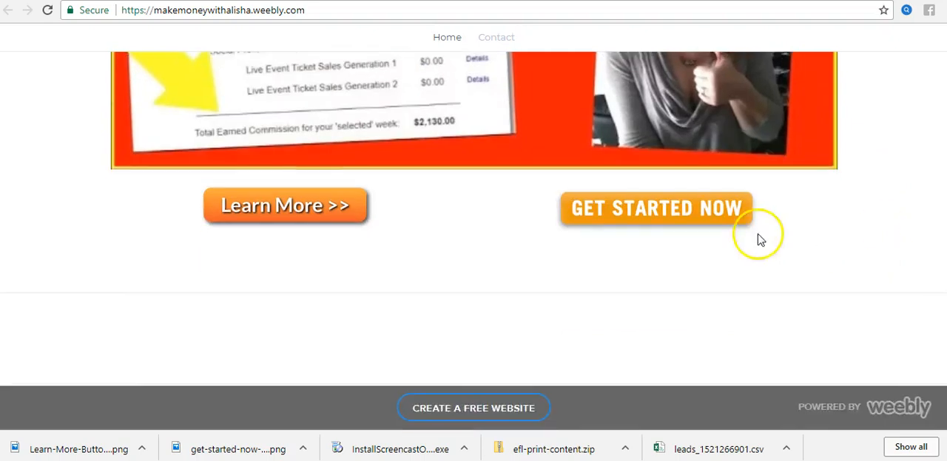
scroll(814, 238, up, 1)
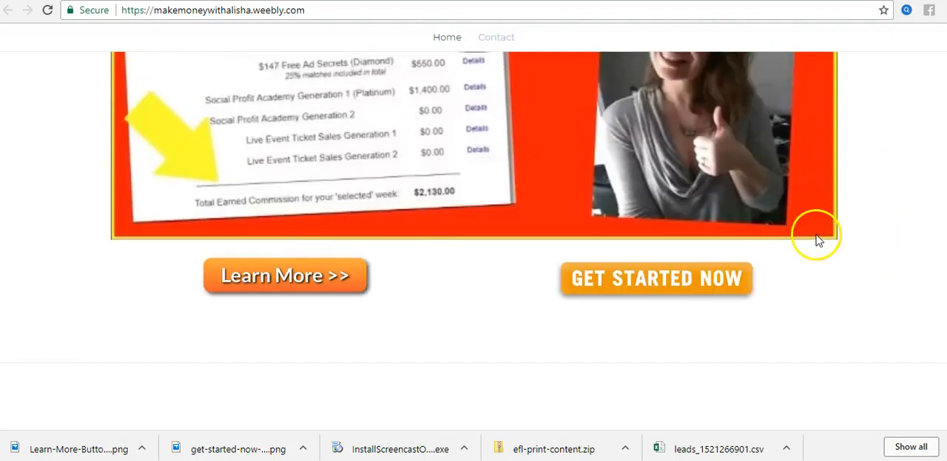
scroll(815, 234, up, 5)
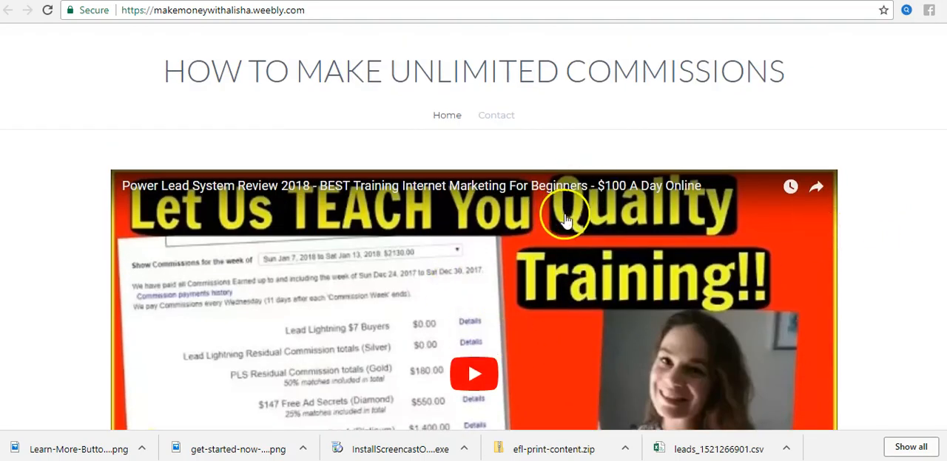
click(496, 117)
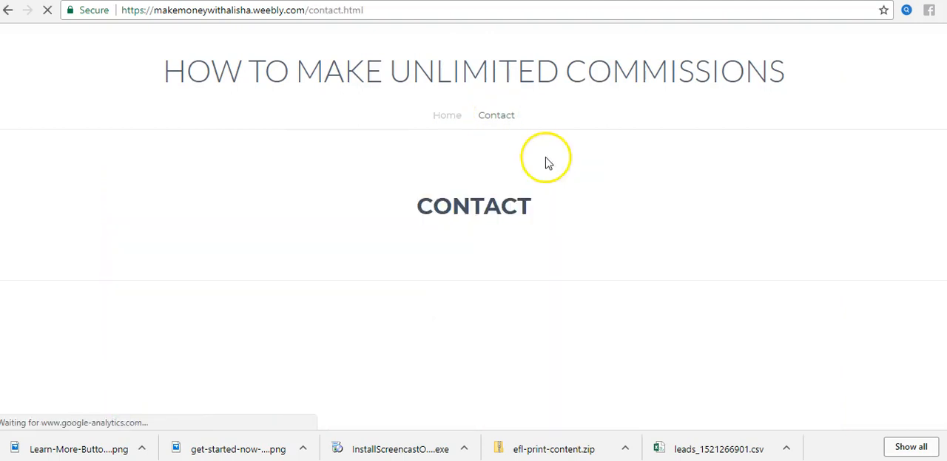
click(449, 117)
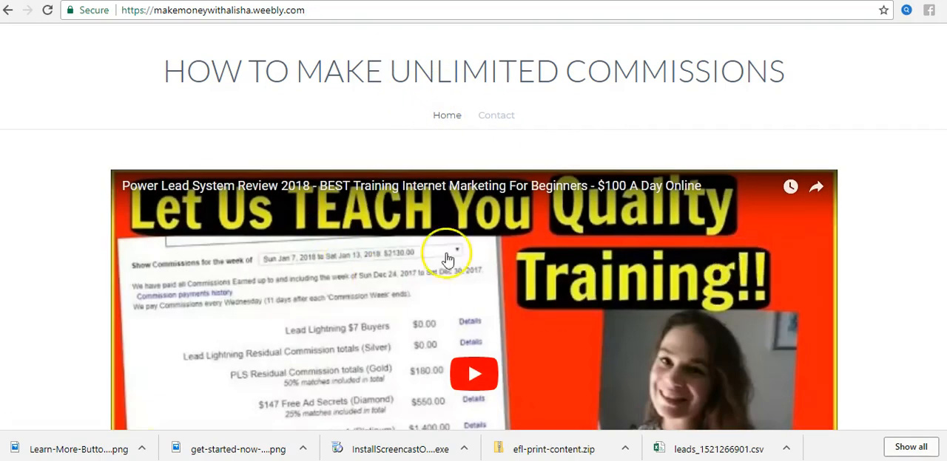
Step: Test the Learn More button on the published home page, then reopen the site from the Weebly publishing confirmation
scroll(554, 255, down, 5)
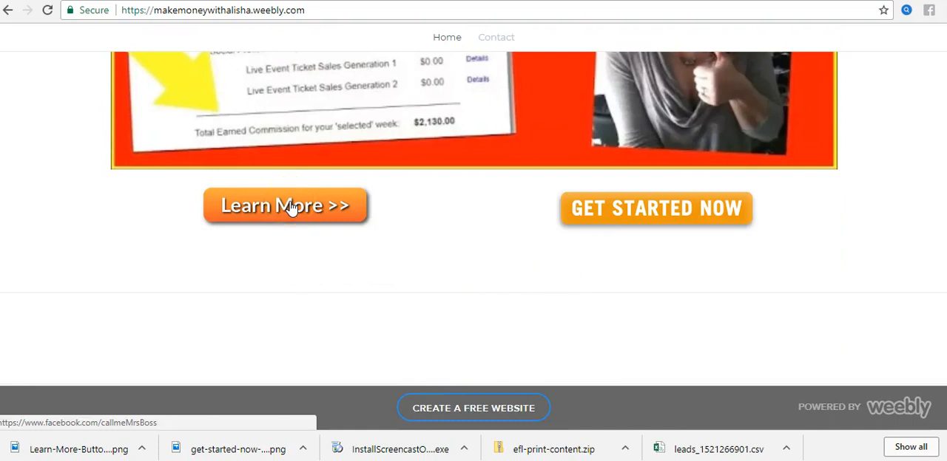
click(290, 207)
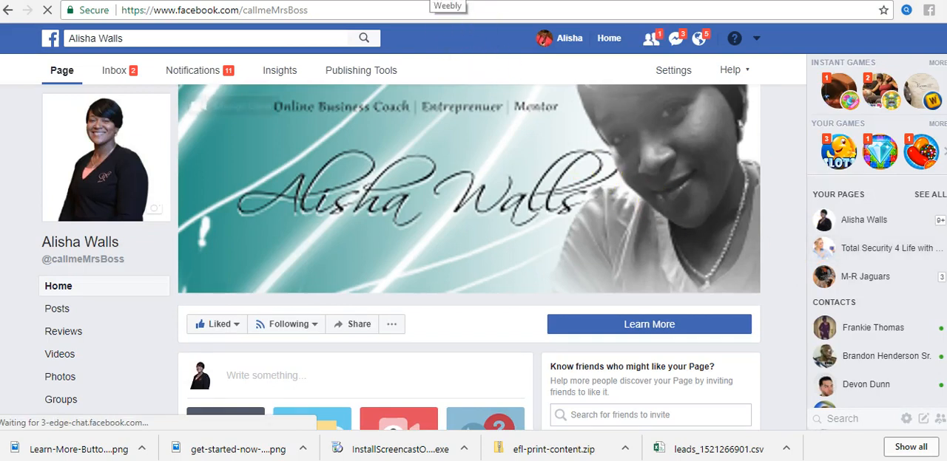
click(432, 1)
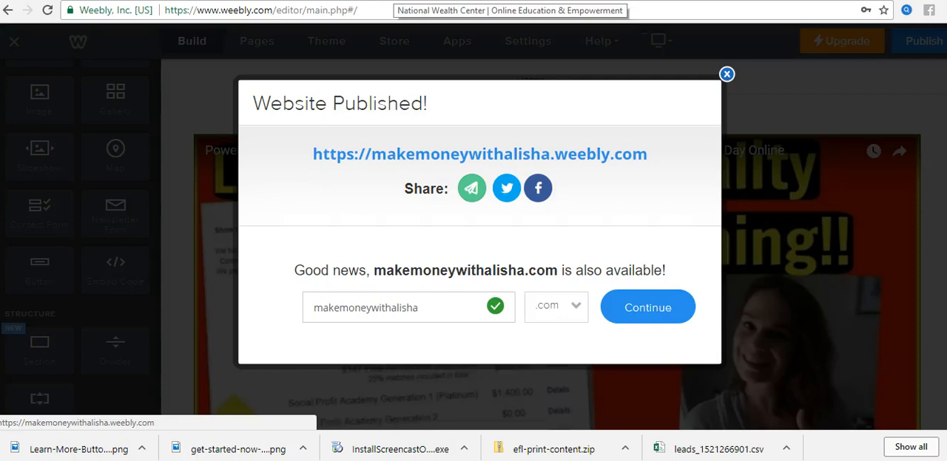
click(403, 0)
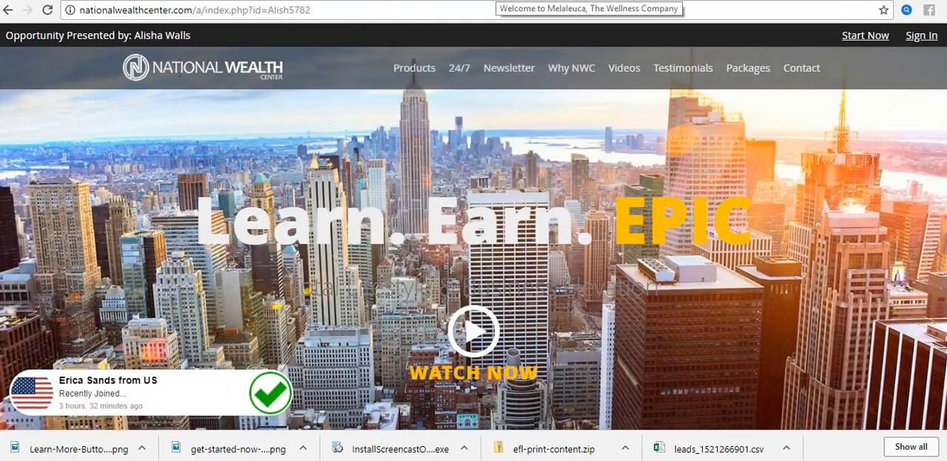
click(492, 1)
click(573, 0)
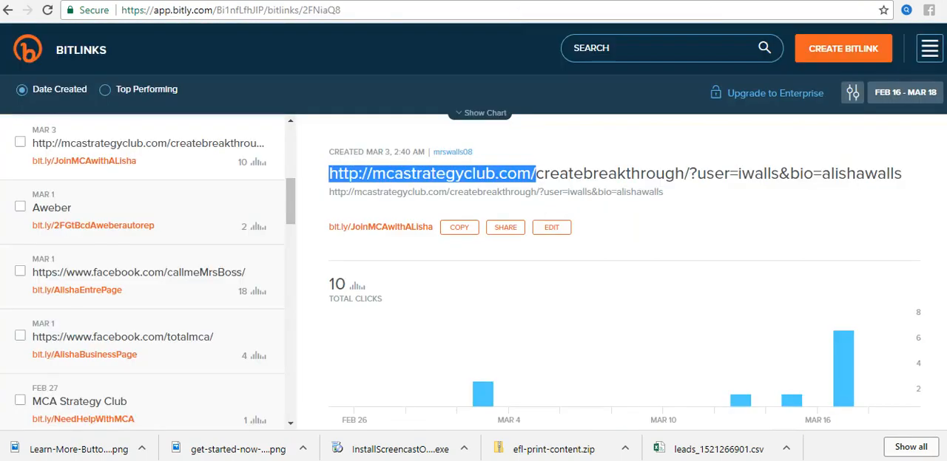
click(585, 0)
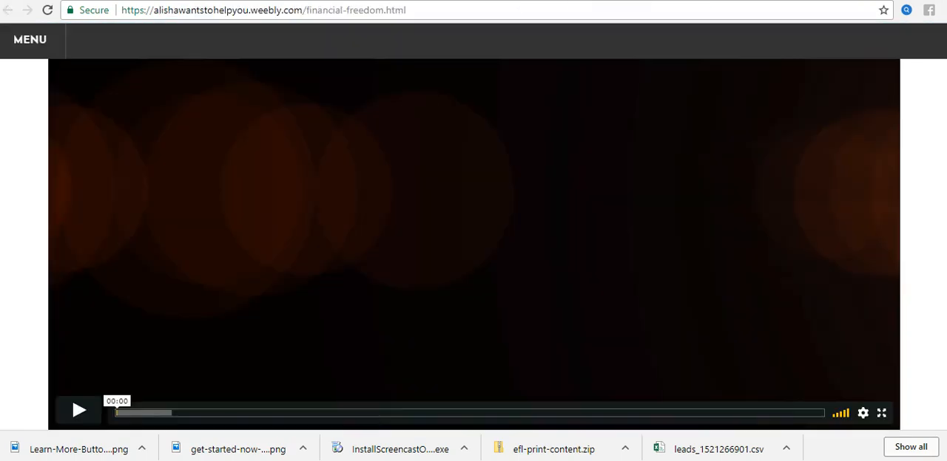
click(510, 2)
click(542, 153)
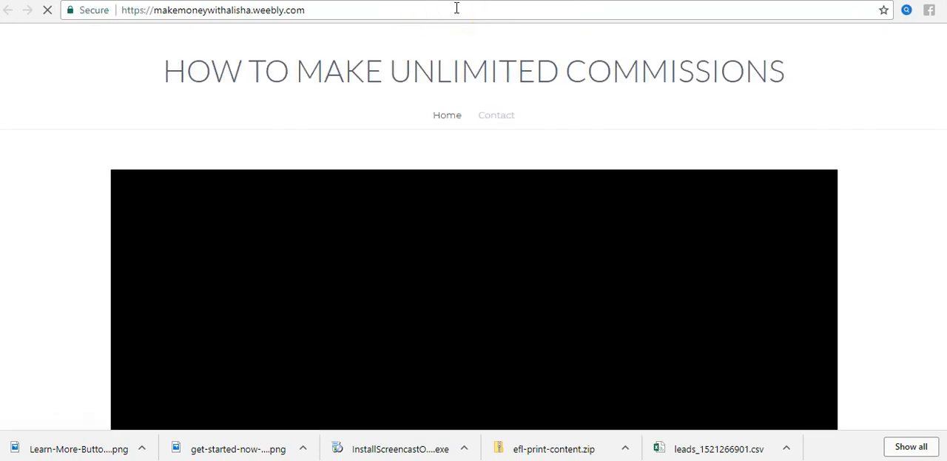
Step: Follow the Learn More button's link on the reopened site and go back to the home page
scroll(501, 160, down, 5)
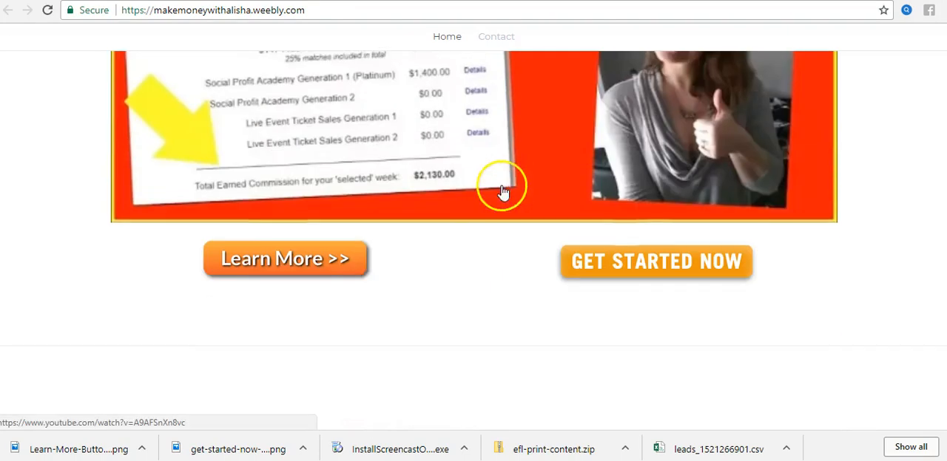
click(307, 261)
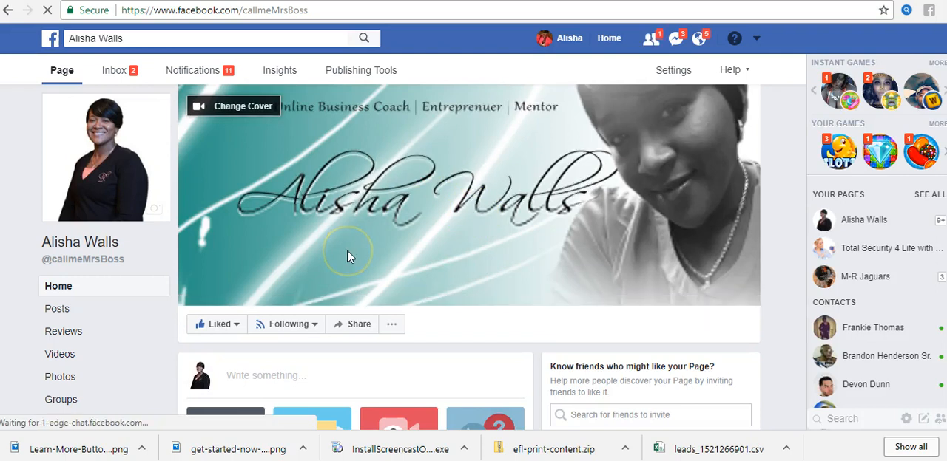
click(8, 10)
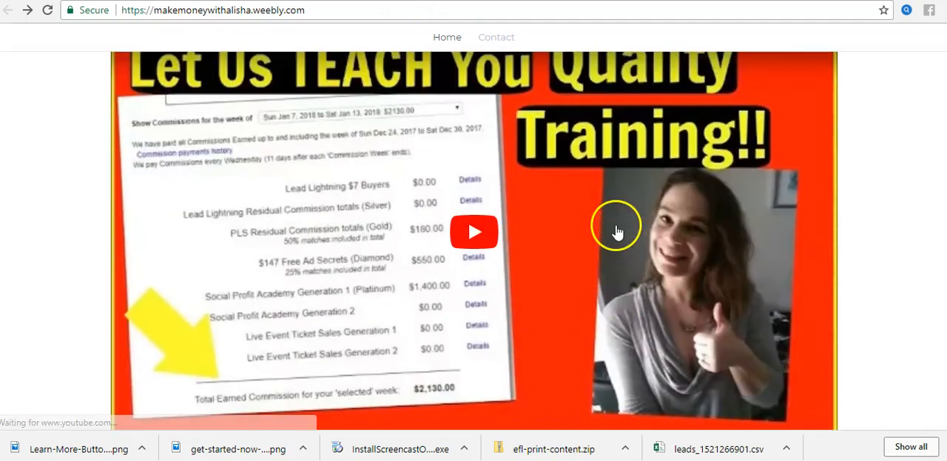
Step: Test the Get Started Now button's link, return to the published home page and review it from title to buttons
scroll(695, 344, down, 1)
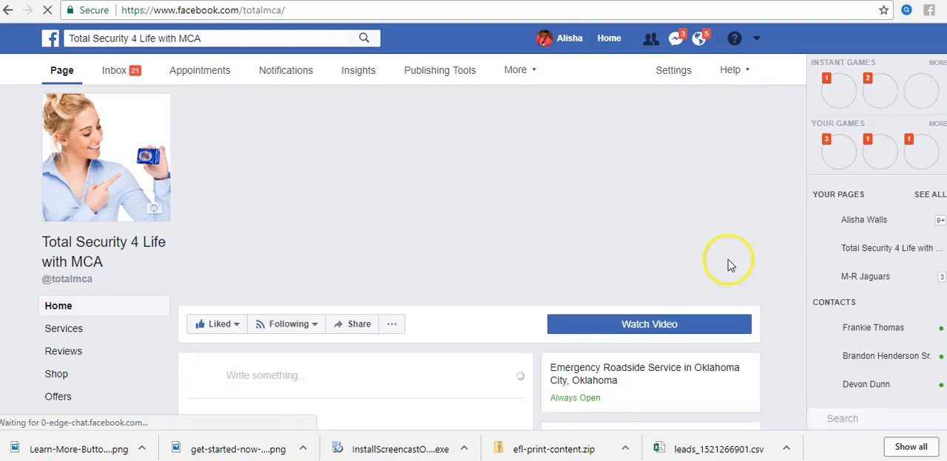
scroll(784, 268, down, 3)
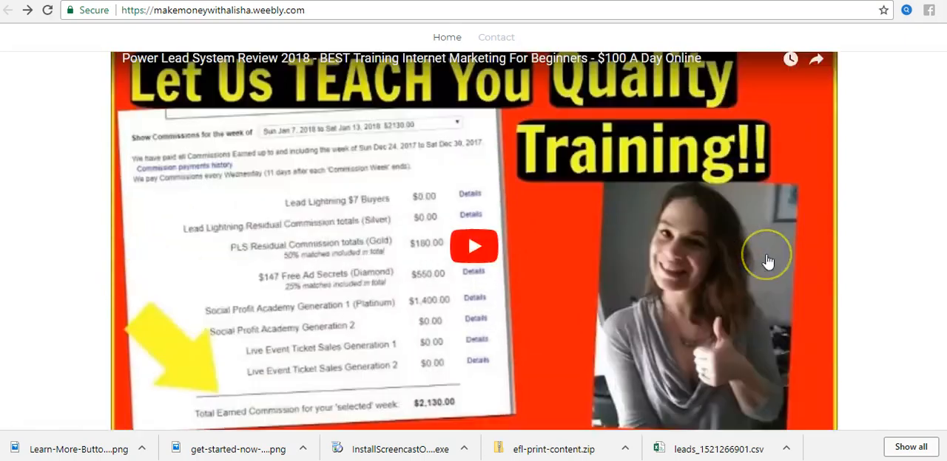
scroll(768, 261, up, 2)
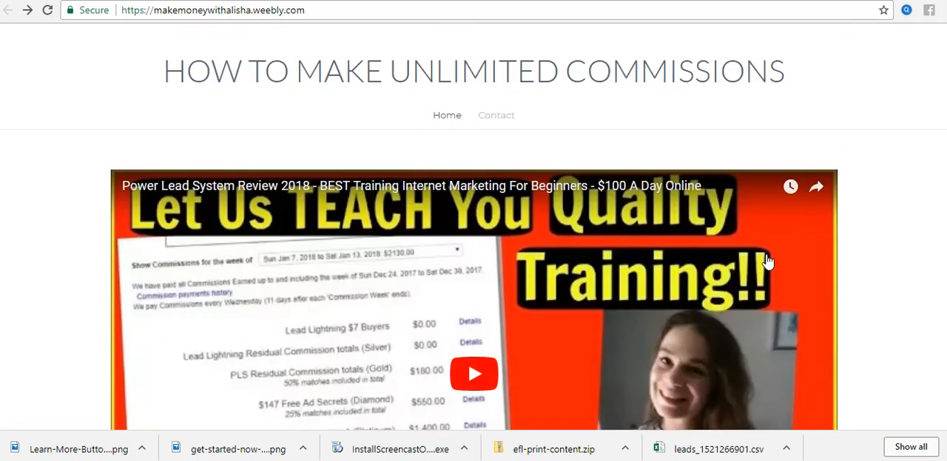
scroll(862, 276, down, 5)
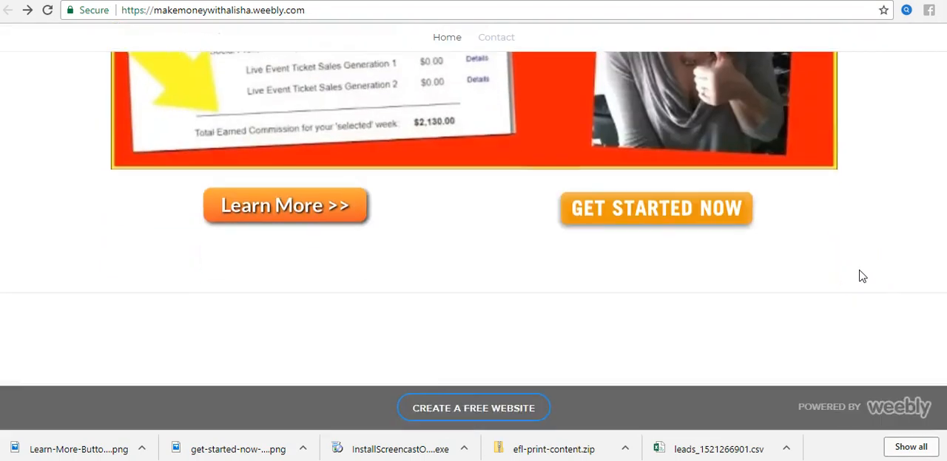
scroll(862, 276, up, 4)
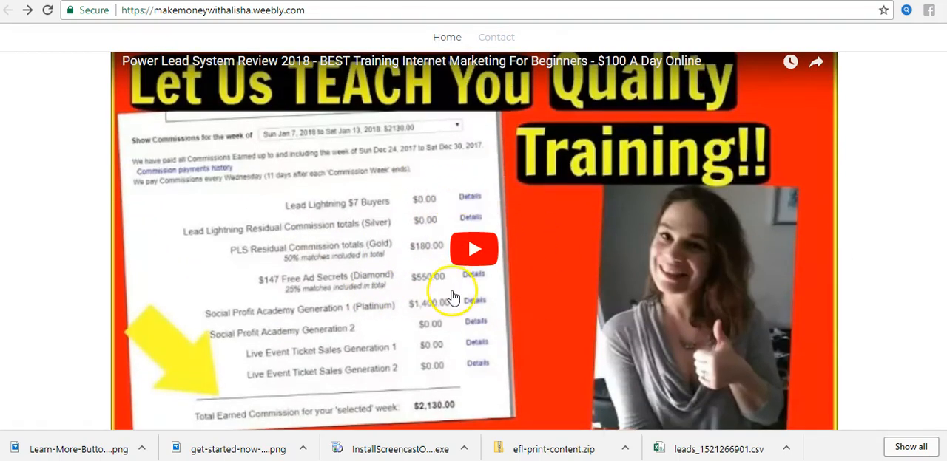
Step: Back in the Weebly editor, dismiss the publishing confirmation and add a Social Icons element to the empty section below the button images
click(214, 1)
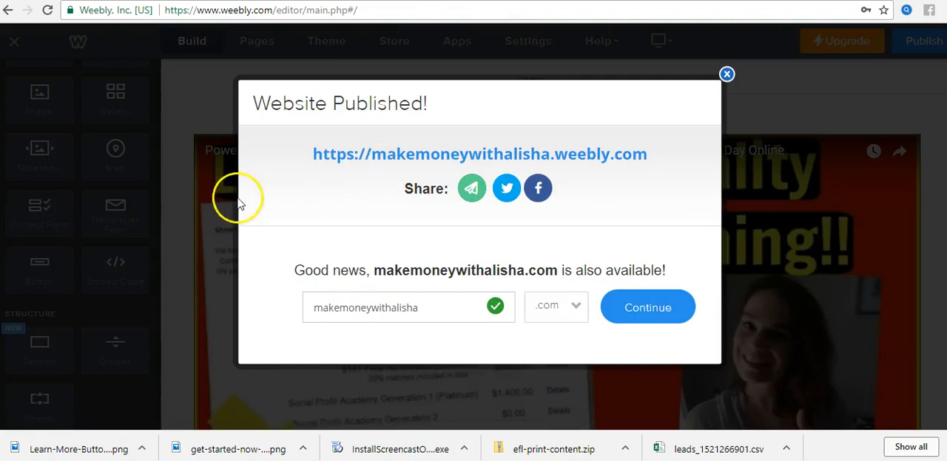
click(727, 75)
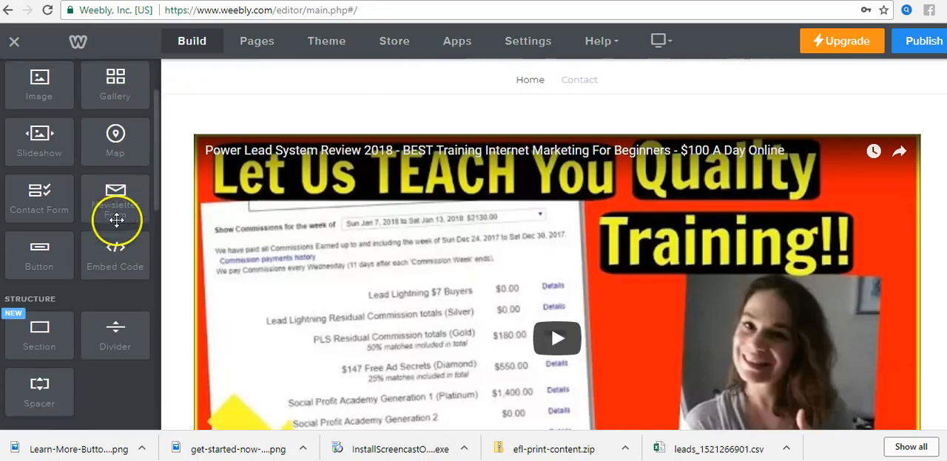
scroll(116, 215, down, 5)
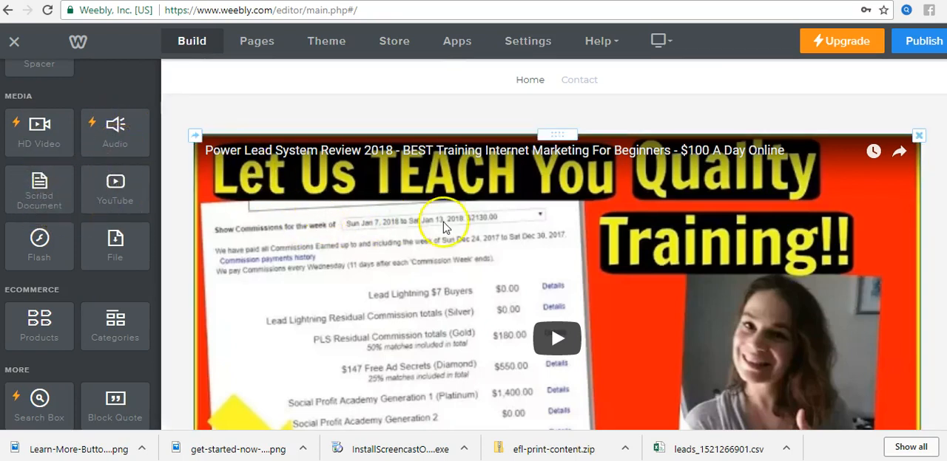
scroll(434, 159, down, 3)
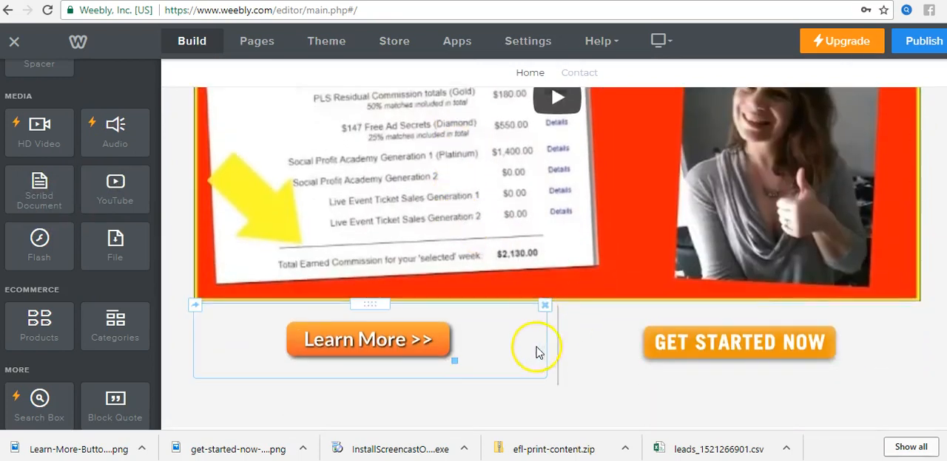
scroll(577, 340, down, 2)
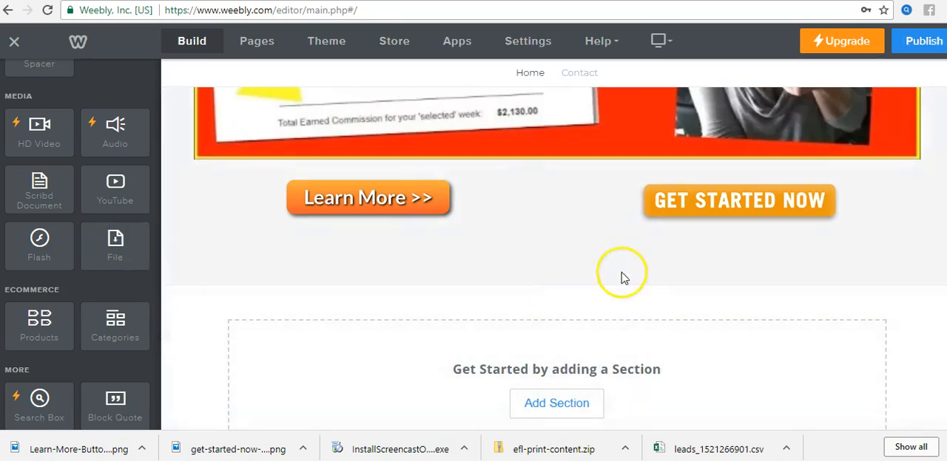
scroll(639, 264, down, 3)
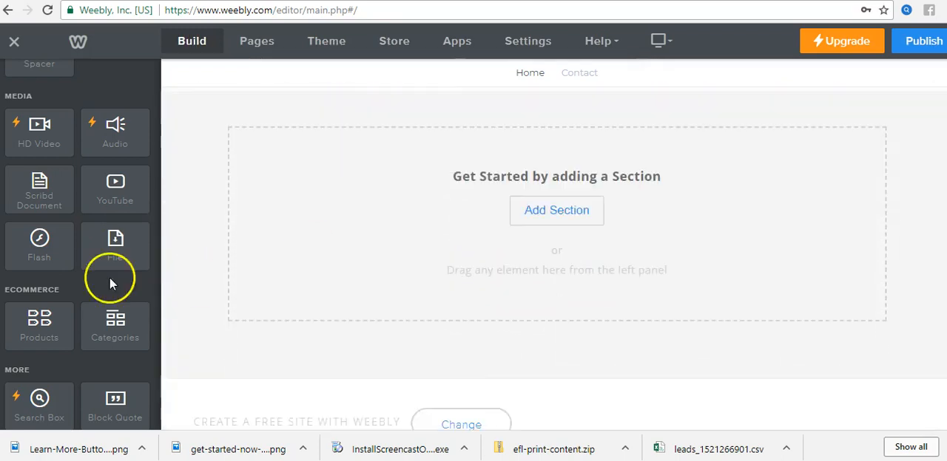
scroll(110, 277, down, 3)
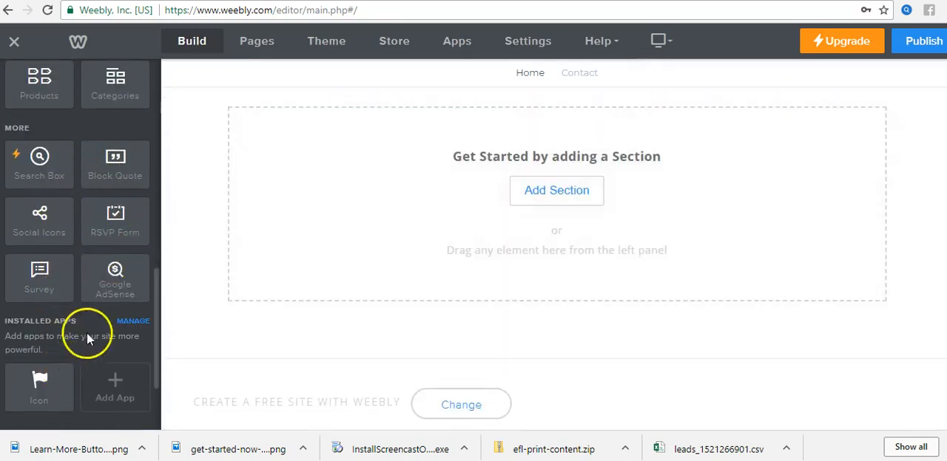
drag(36, 220, 570, 194)
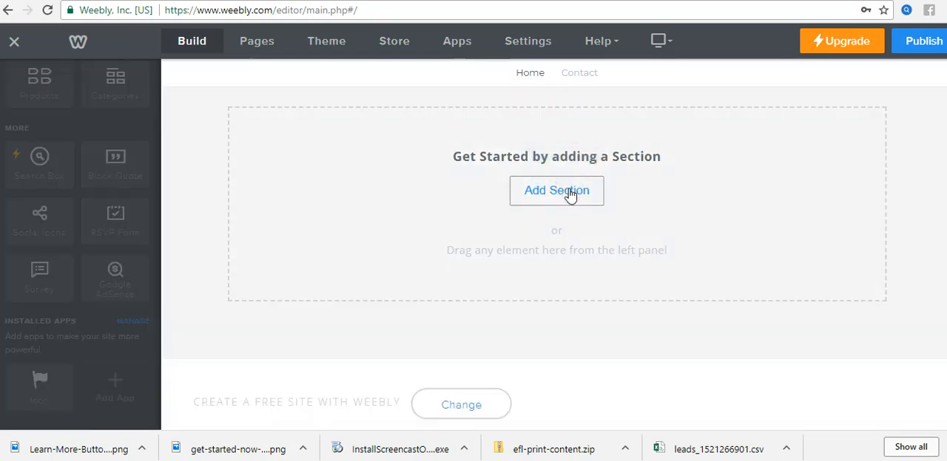
scroll(687, 222, down, 2)
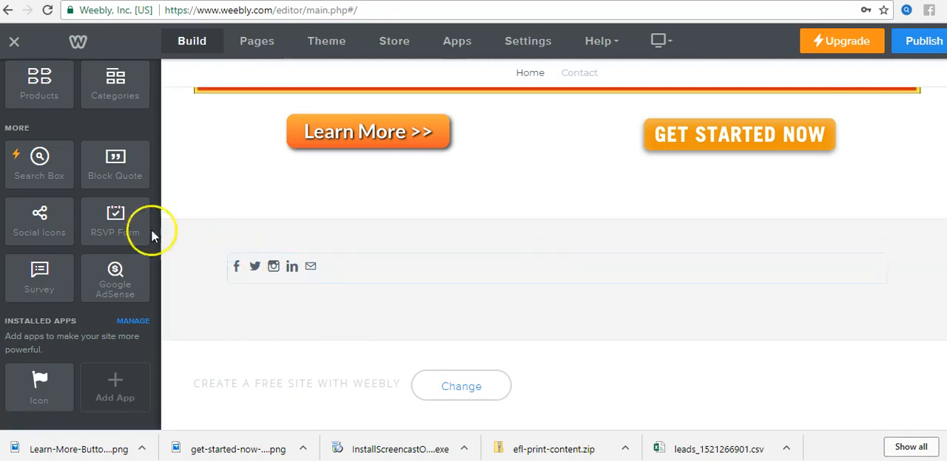
scroll(268, 213, up, 10)
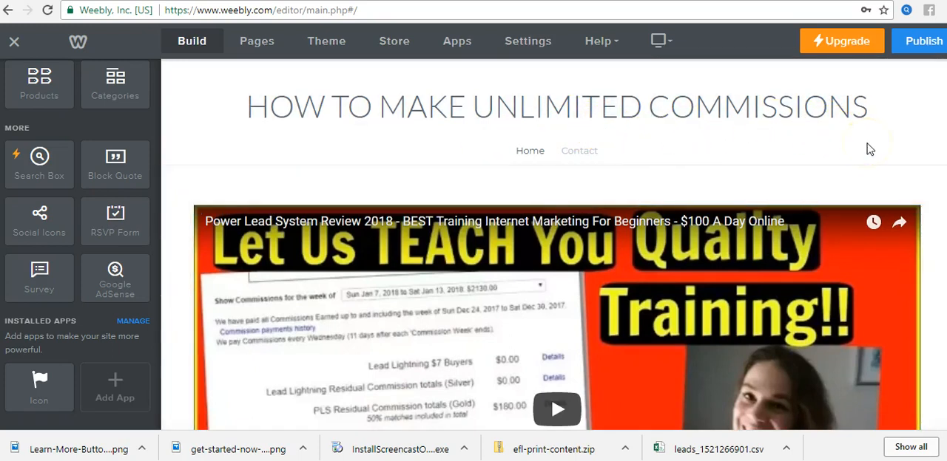
scroll(869, 149, down, 6)
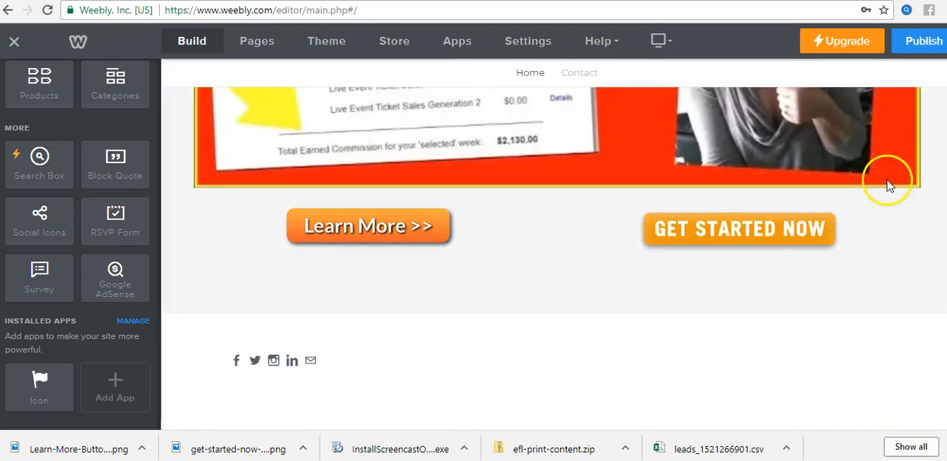
scroll(889, 185, up, 6)
scroll(913, 169, down, 2)
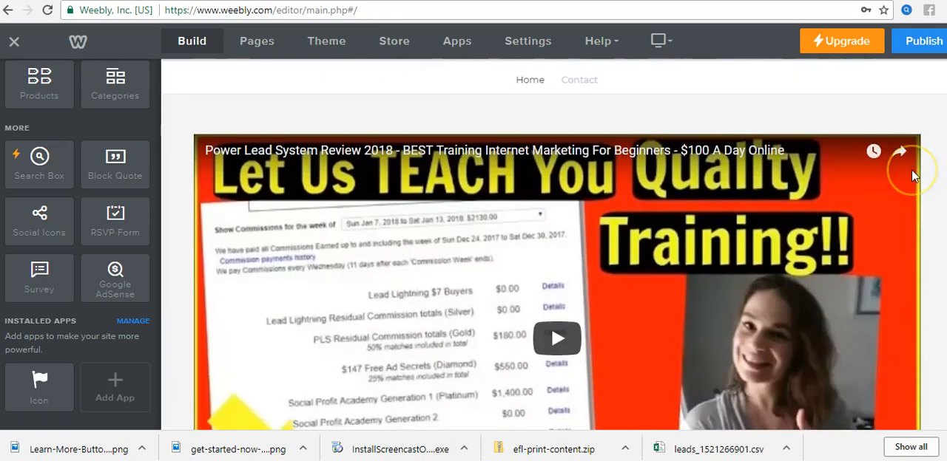
scroll(890, 169, down, 3)
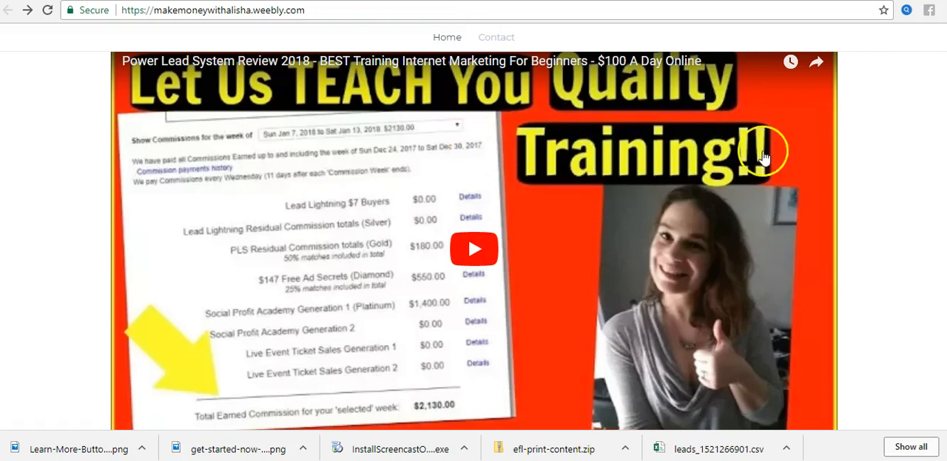
Step: Switch to the published site, return to the top of its home page and copy its full web address
scroll(797, 232, down, 3)
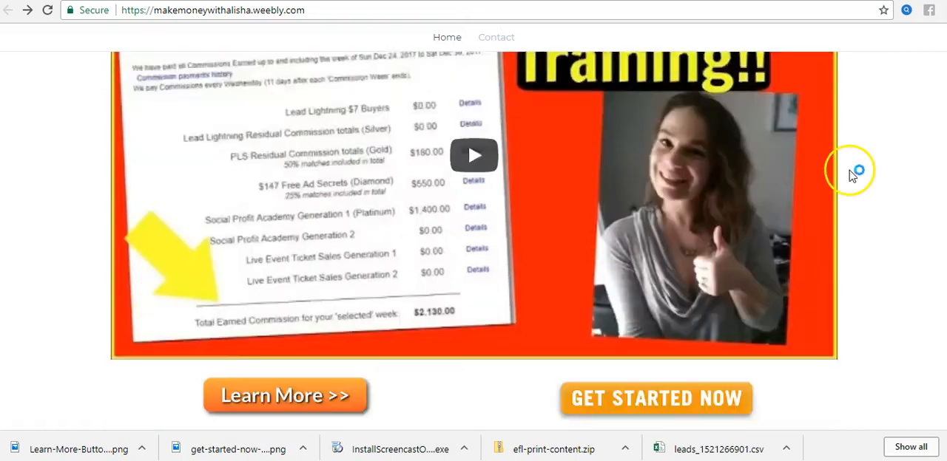
scroll(928, 172, up, 5)
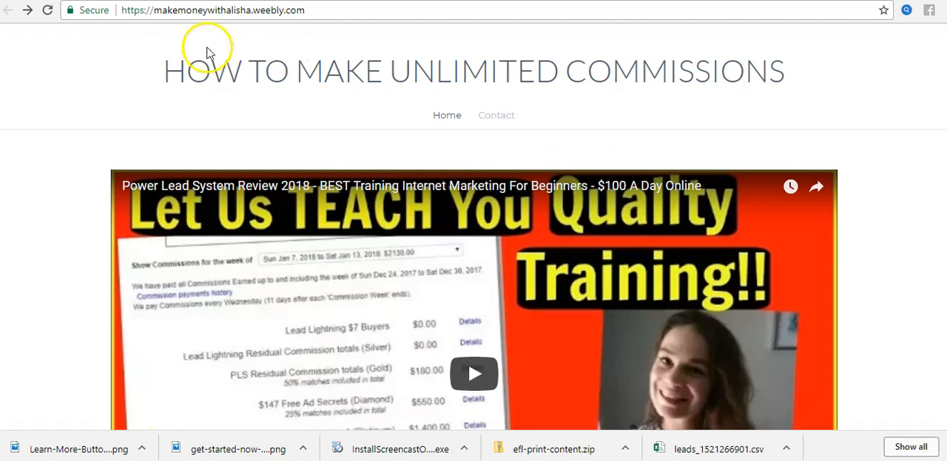
drag(318, 16, 130, 16)
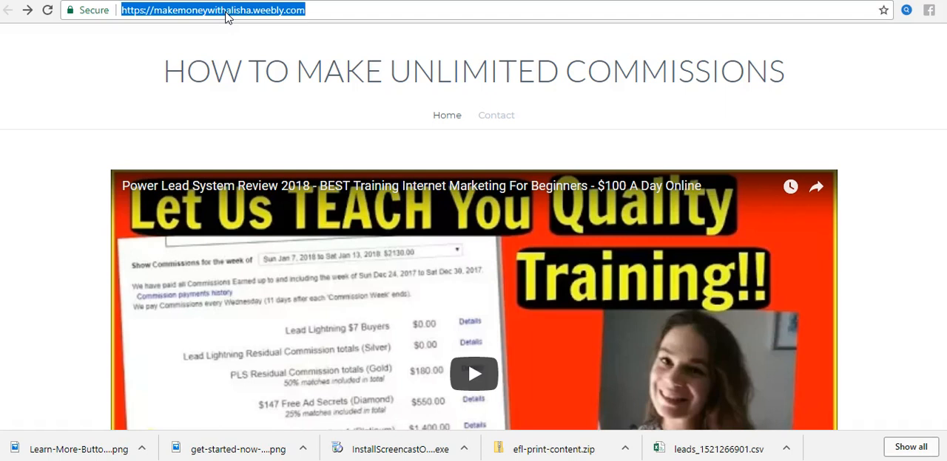
drag(335, 10, 134, 7)
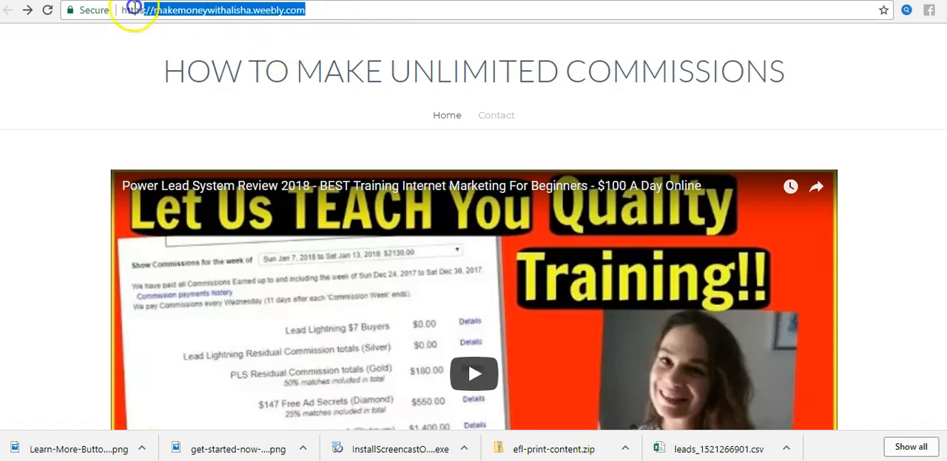
right_click(222, 15)
click(306, 59)
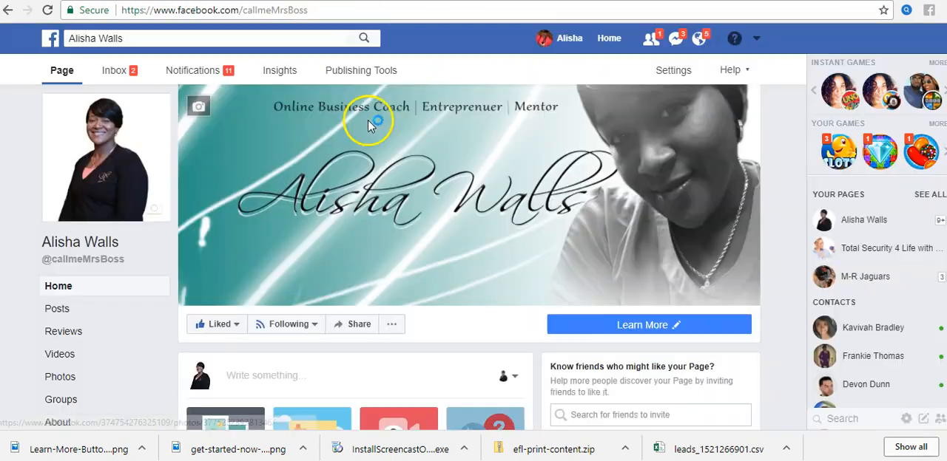
Step: On the Facebook business page, paste the site's address into a new post to preview the link, and discard the draft without publishing
scroll(444, 222, down, 3)
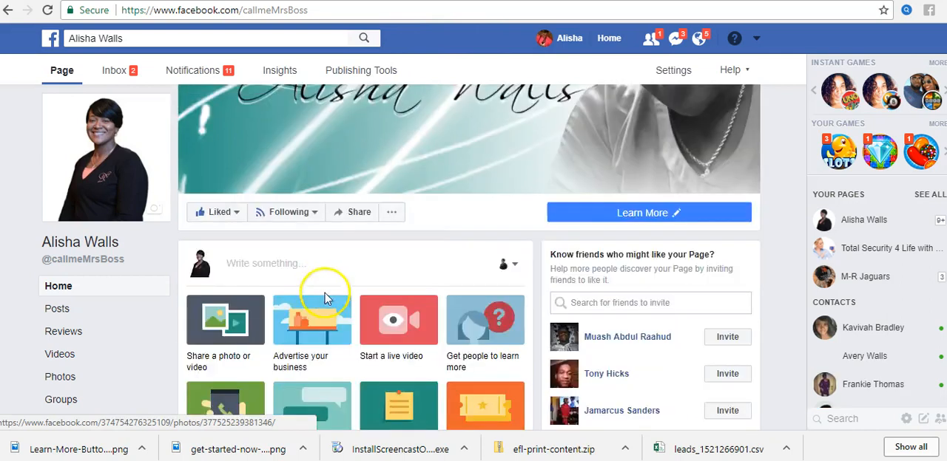
click(255, 172)
click(246, 161)
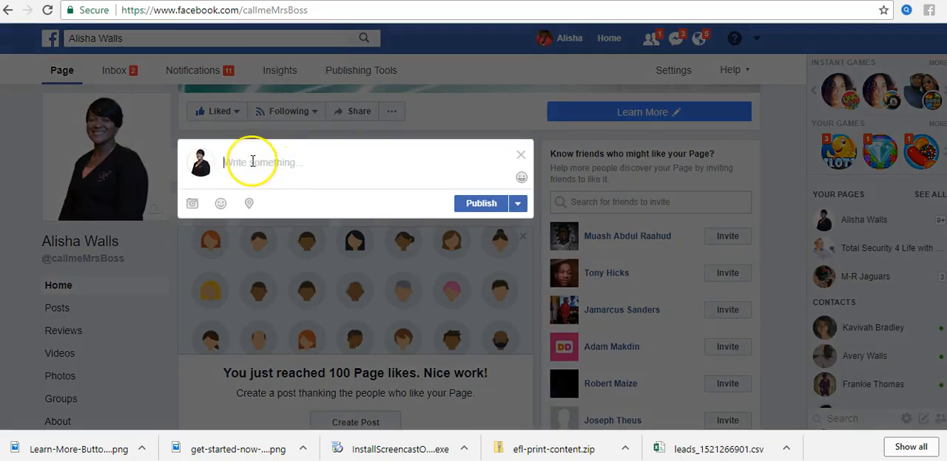
right_click(252, 162)
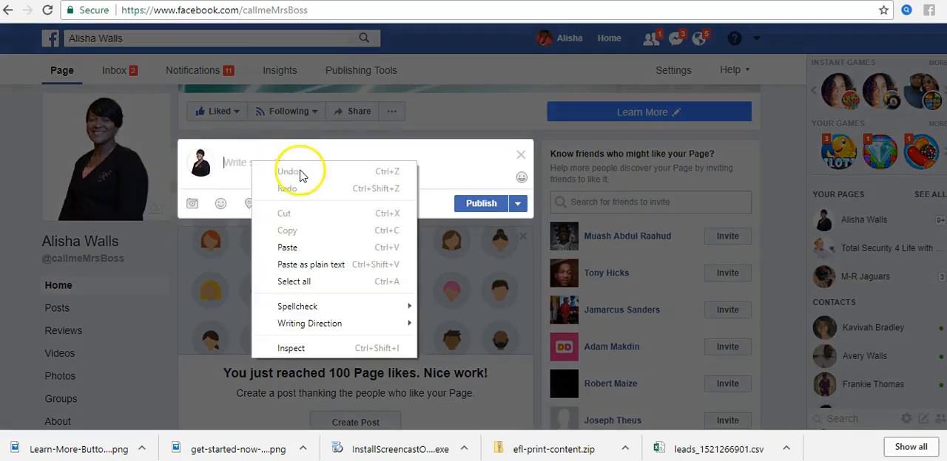
click(287, 248)
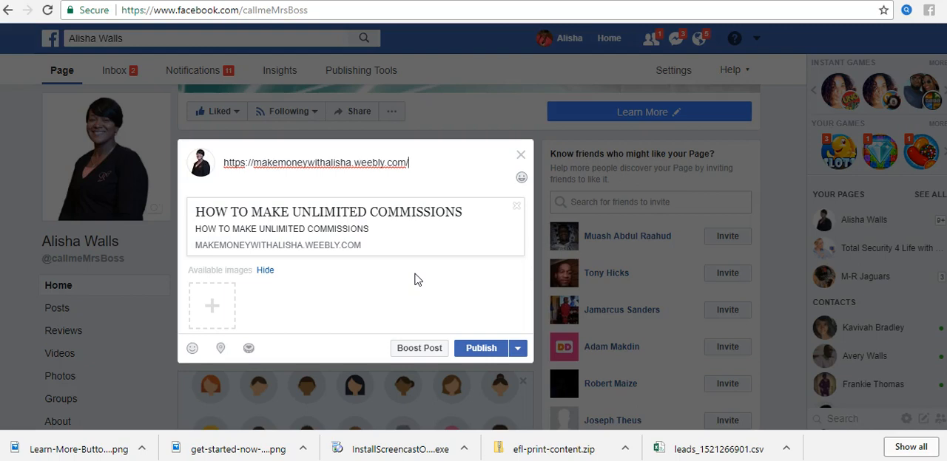
click(521, 154)
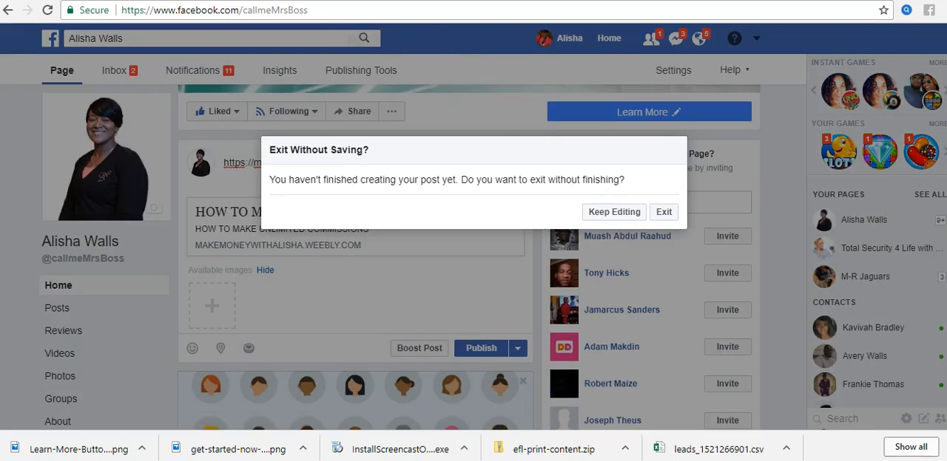
click(663, 212)
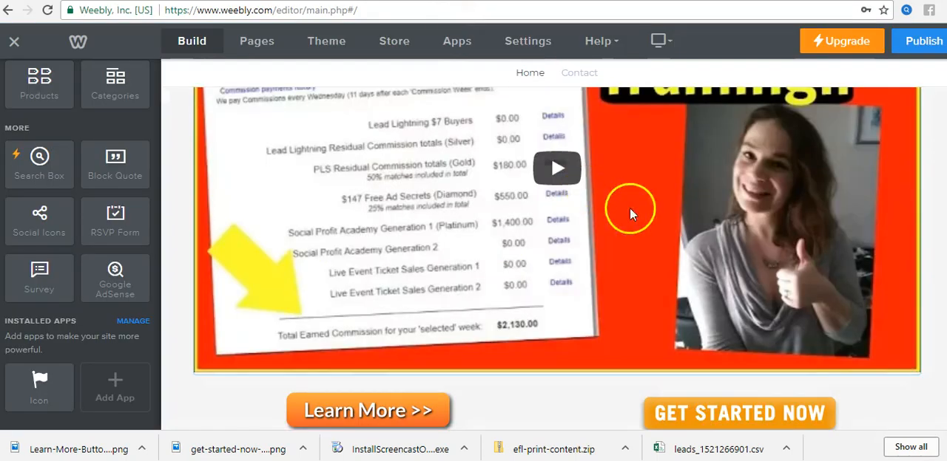
Step: Return to the Weebly editor and review the home page's title and video
scroll(639, 220, up, 3)
scroll(539, 131, up, 1)
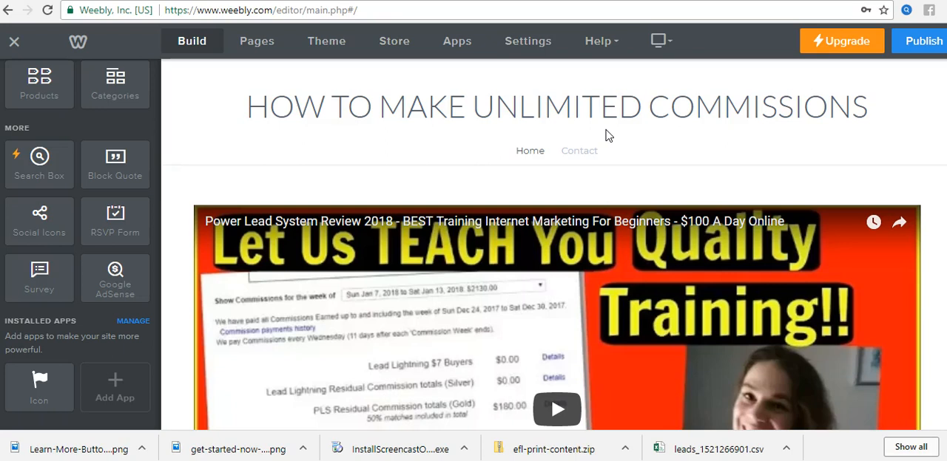
scroll(657, 131, down, 2)
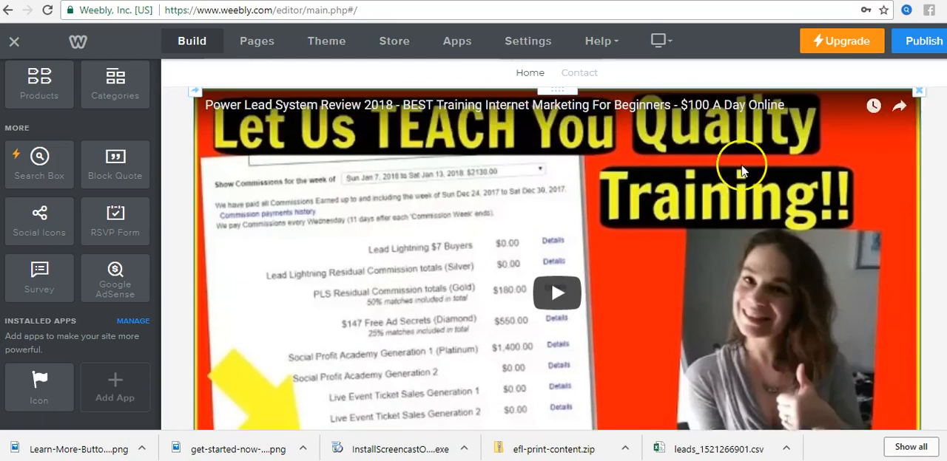
scroll(744, 169, up, 2)
mouse_move(296, 89)
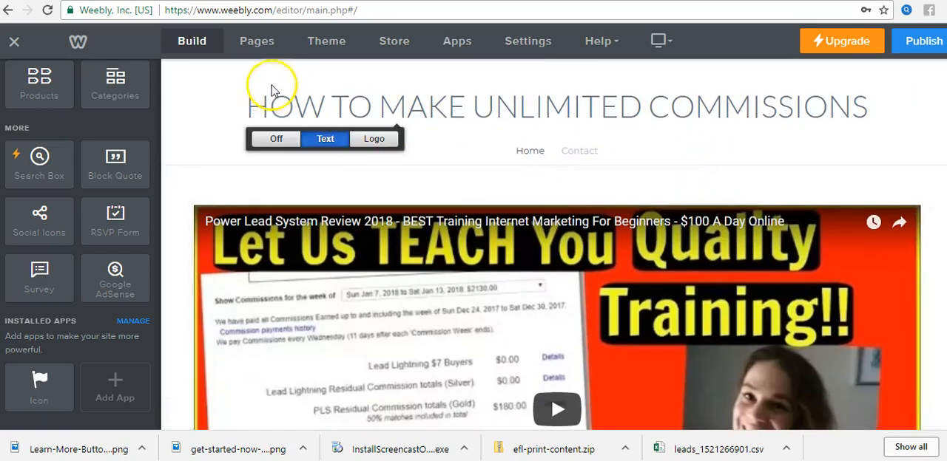